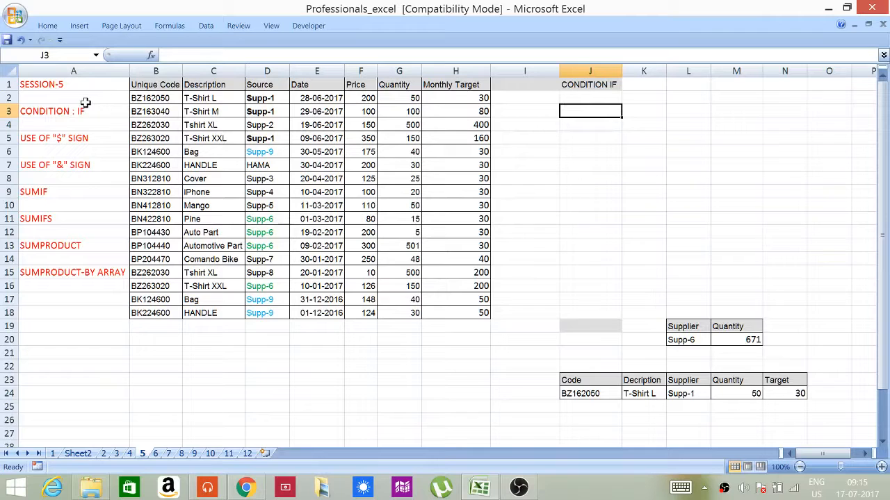
- Review the session topics listed in column A, from CONDITION : IF down to SUMPRODUCT-BY ARRAY
{"action": "left_click", "coordinate": [73, 109]}
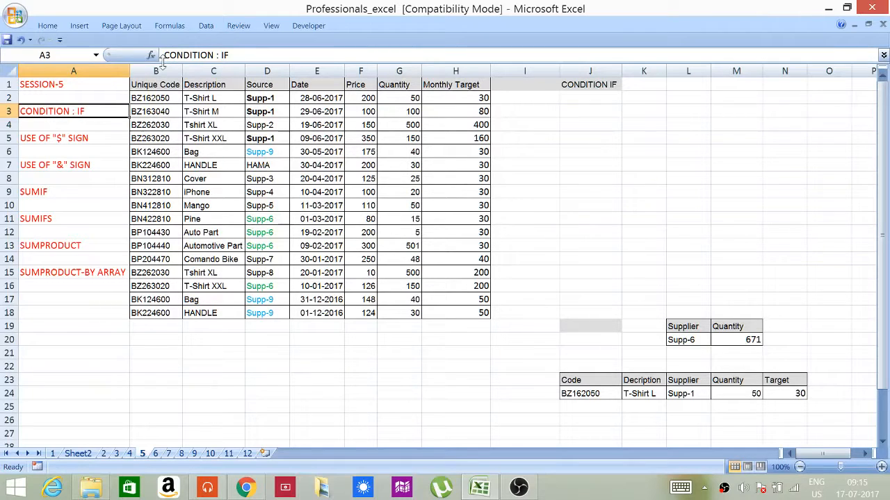
{"action": "key", "text": "Down"}
{"action": "key", "text": "Down"}
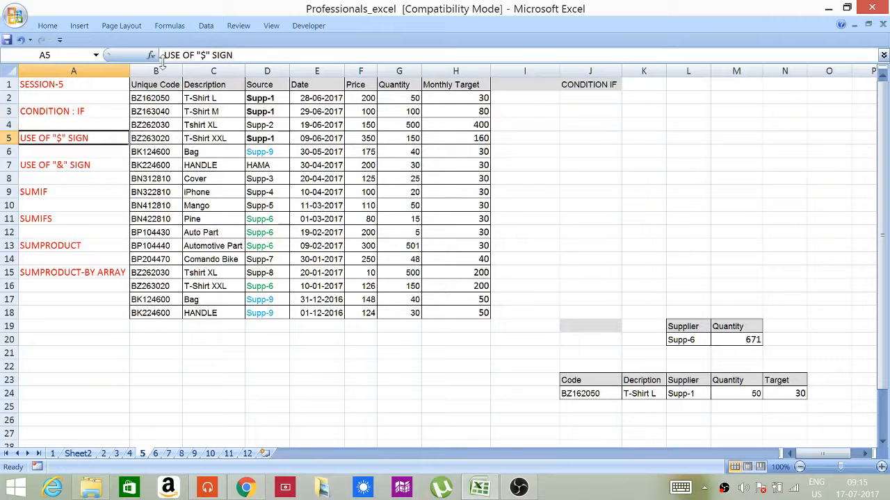
{"action": "key", "text": "Down"}
{"action": "key", "text": "Down"}
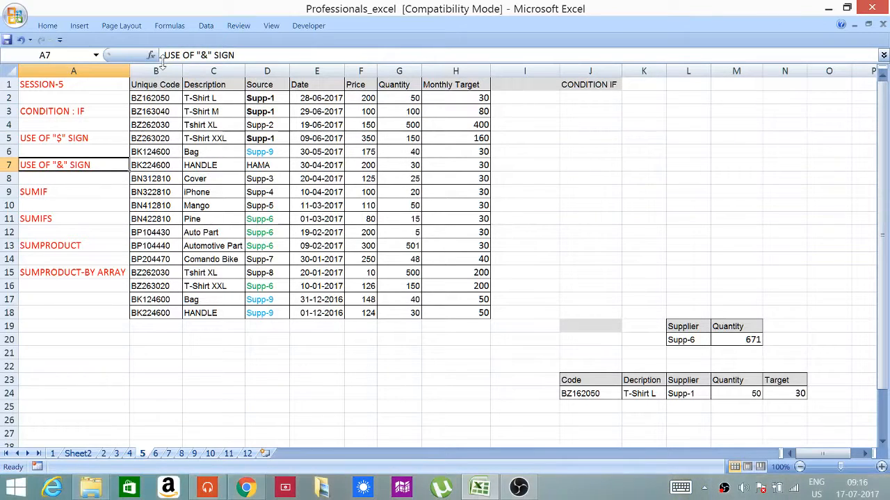
{"action": "key", "text": "Down"}
{"action": "key", "text": "Down"}
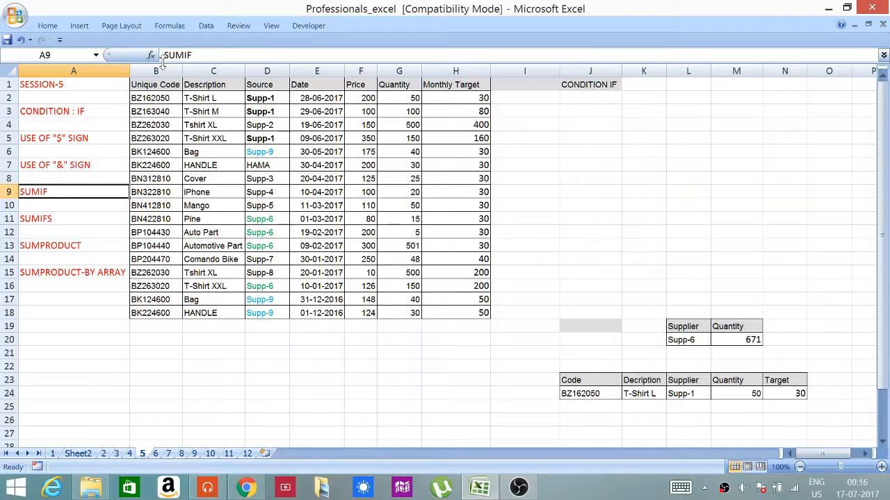
{"action": "key", "text": "Down"}
{"action": "key", "text": "Down"}
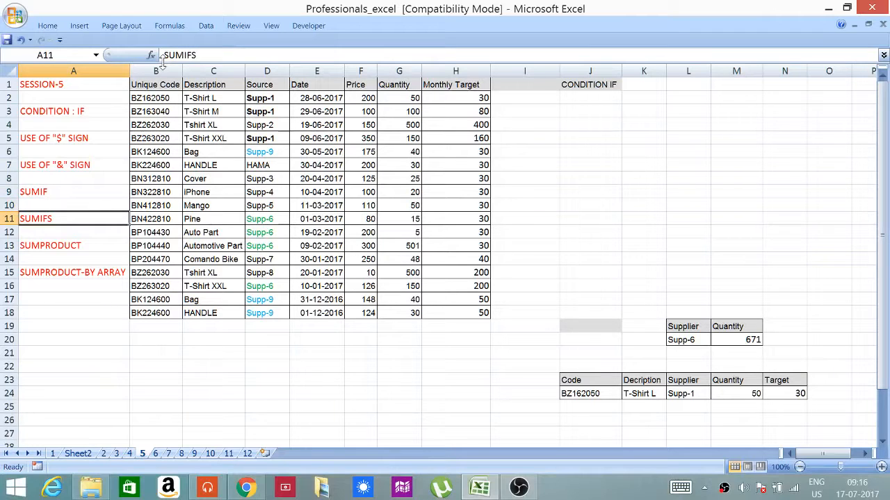
{"action": "key", "text": "Down"}
{"action": "key", "text": "Down"}
{"action": "key", "text": "Down"}
{"action": "key", "text": "Down"}
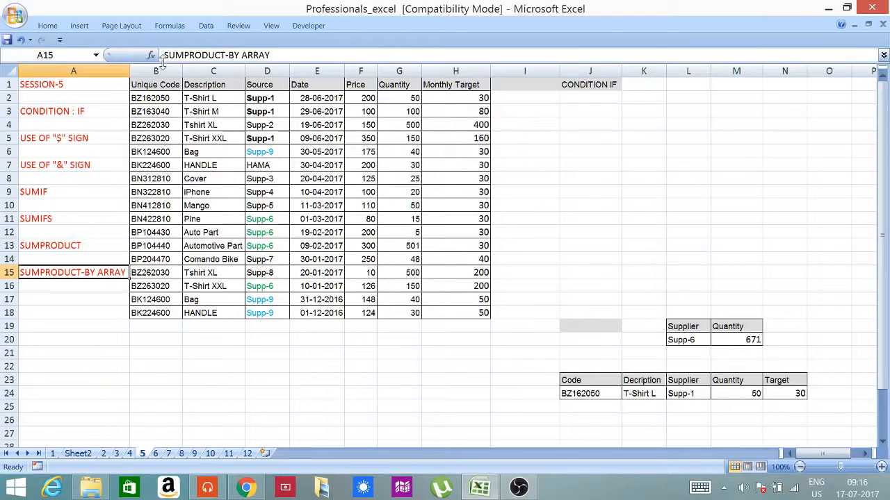
{"action": "key", "text": "Up"}
{"action": "key", "text": "Up"}
{"action": "key", "text": "Up"}
{"action": "key", "text": "Up"}
{"action": "key", "text": "Up"}
{"action": "key", "text": "Up"}
{"action": "key", "text": "Up"}
{"action": "key", "text": "Up"}
{"action": "key", "text": "Up"}
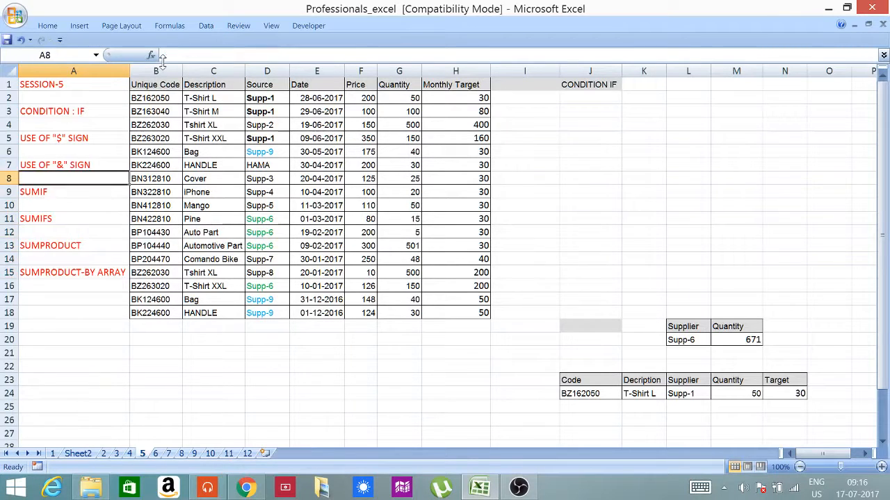
{"action": "key", "text": "Up"}
{"action": "key", "text": "Up"}
{"action": "key", "text": "Up"}
{"action": "key", "text": "Up"}
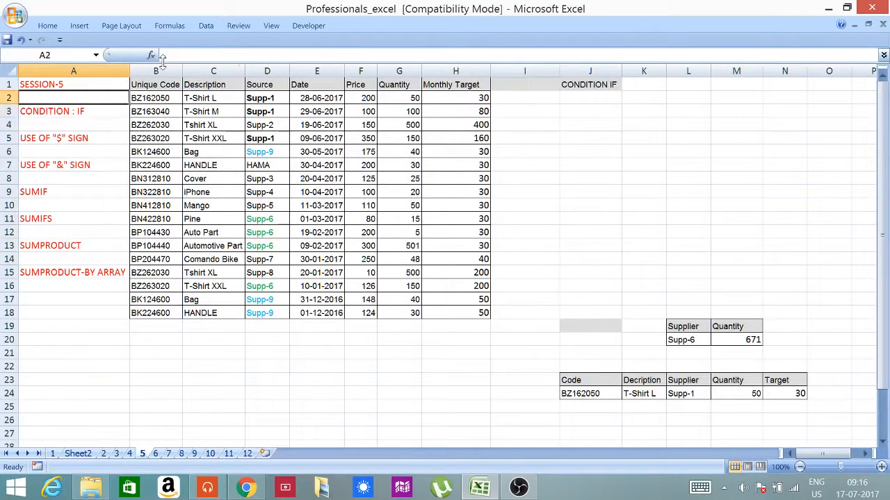
- Examine the data table's Source, Description, Price and Quantity columns
{"action": "key", "text": "Right"}
{"action": "key", "text": "Right"}
{"action": "key", "text": "Right"}
{"action": "key", "text": "Right"}
{"action": "key", "text": "Right"}
{"action": "key", "text": "Right"}
{"action": "key", "text": "Right"}
{"action": "key", "text": "Right"}
{"action": "key", "text": "Right"}
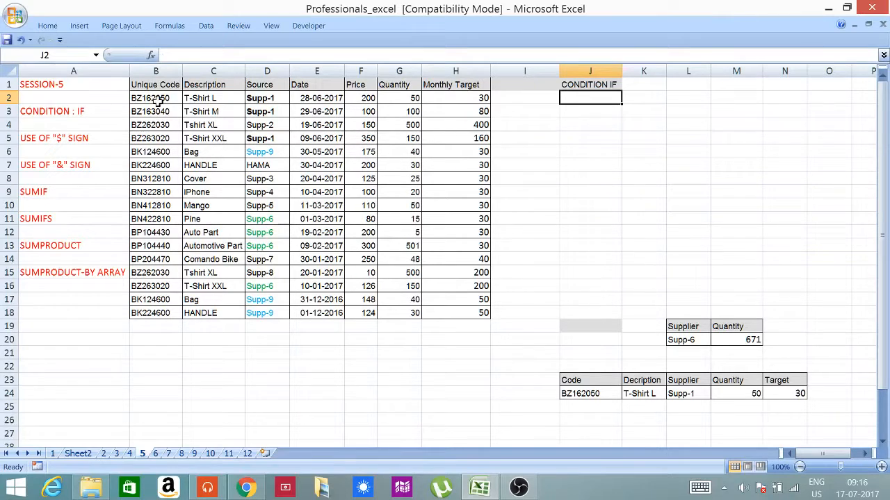
{"action": "left_click", "coordinate": [256, 66]}
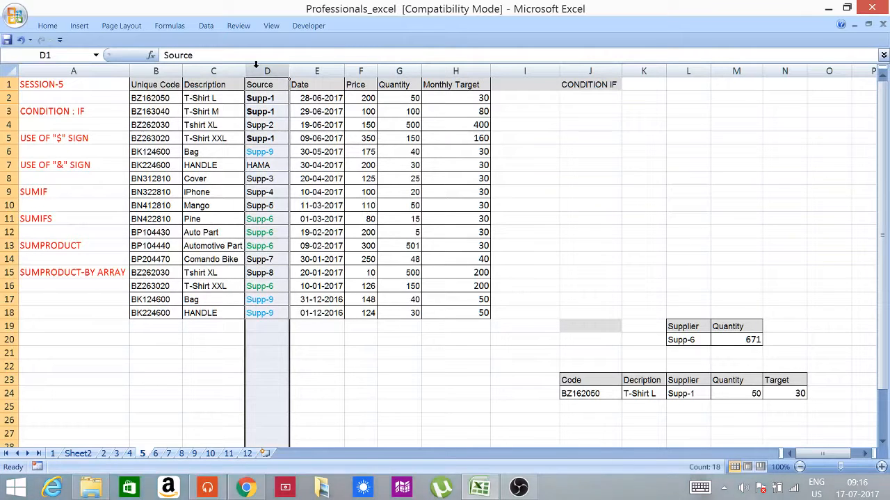
{"action": "left_click", "coordinate": [221, 65]}
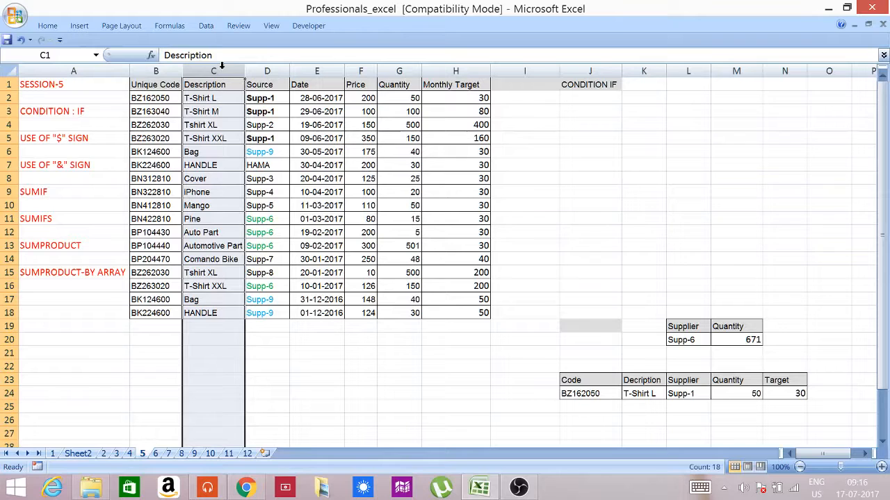
{"action": "left_click", "coordinate": [358, 71]}
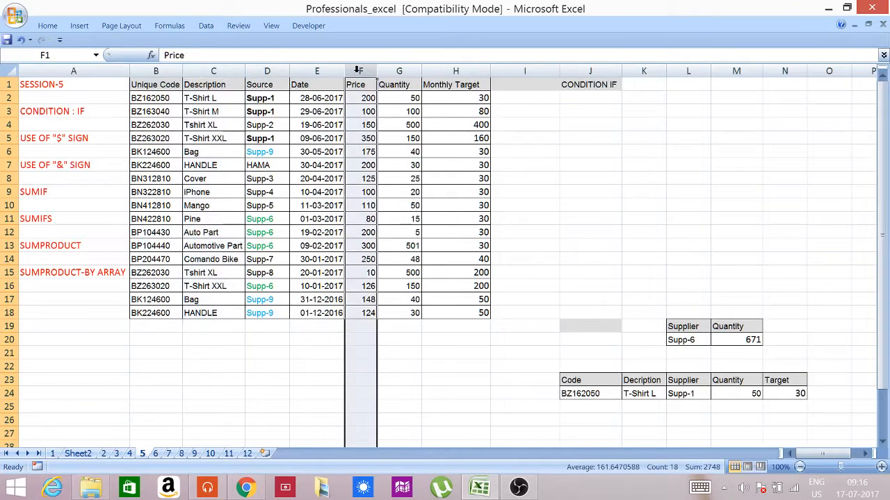
{"action": "left_click", "coordinate": [398, 71]}
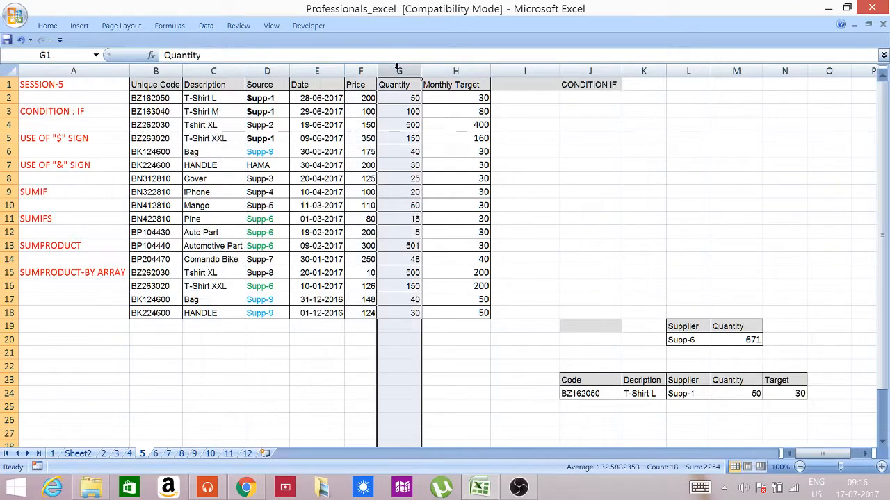
- Center-align the Monthly Target column
{"action": "left_click", "coordinate": [444, 71]}
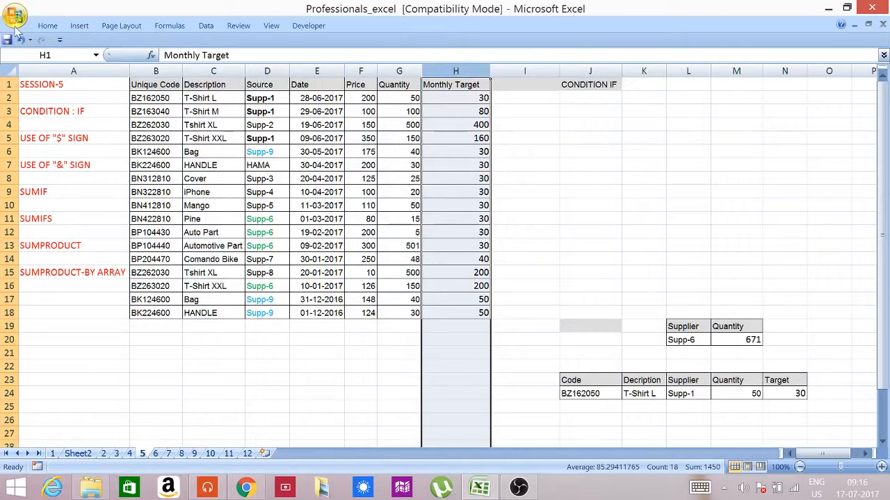
{"action": "left_click", "coordinate": [45, 28]}
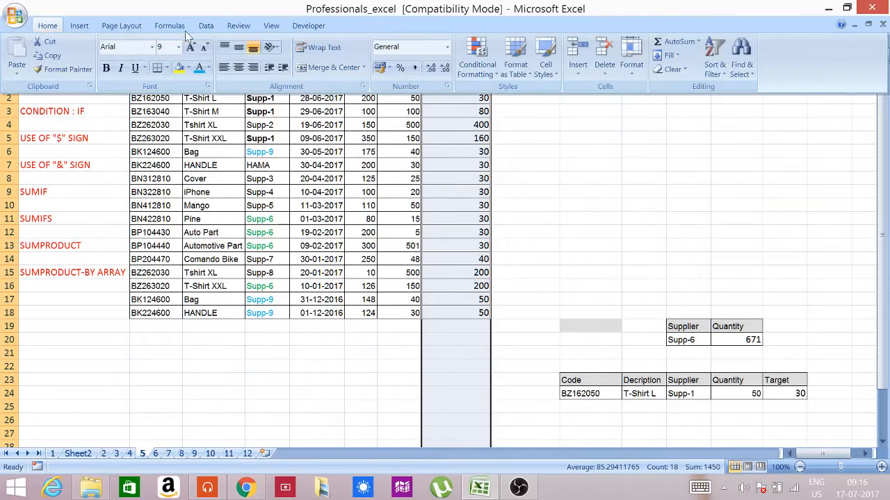
{"action": "left_click", "coordinate": [238, 67]}
{"action": "left_click", "coordinate": [595, 125]}
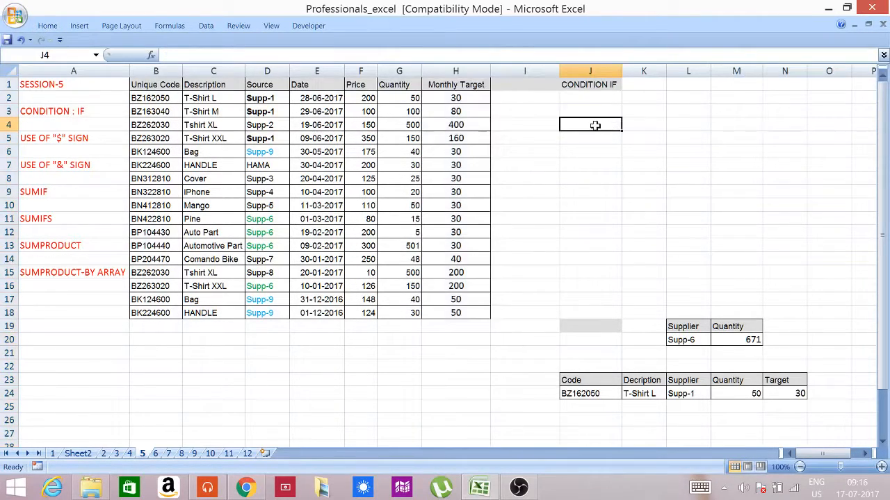
- Begin an IF formula in J2 with the logical test G2>=H2 and open a text string for the true result
{"action": "left_click", "coordinate": [585, 101]}
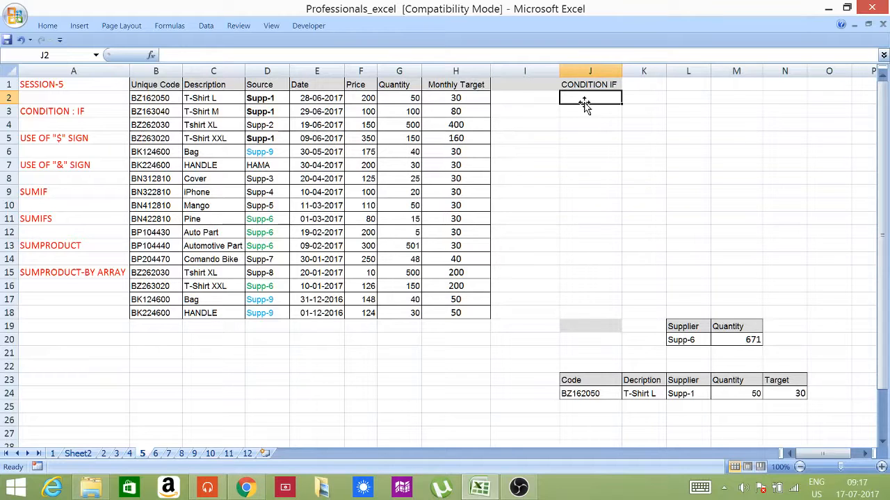
{"action": "type", "text": "="}
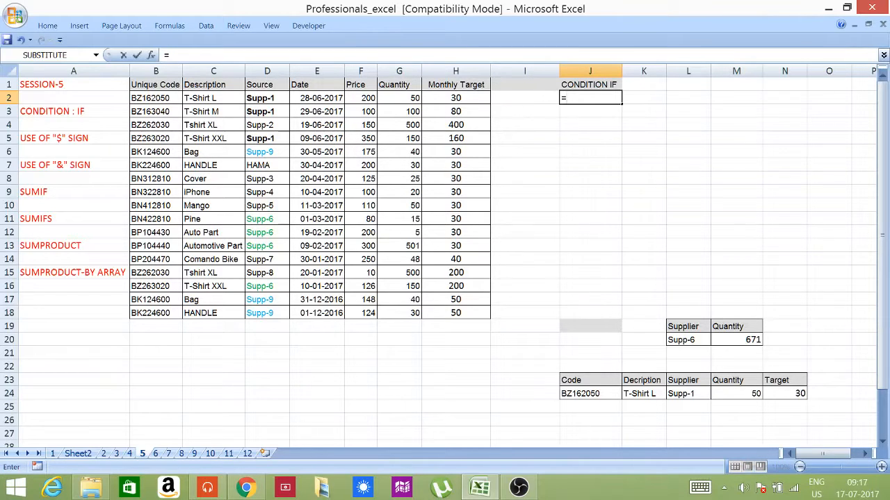
{"action": "type", "text": "IF"}
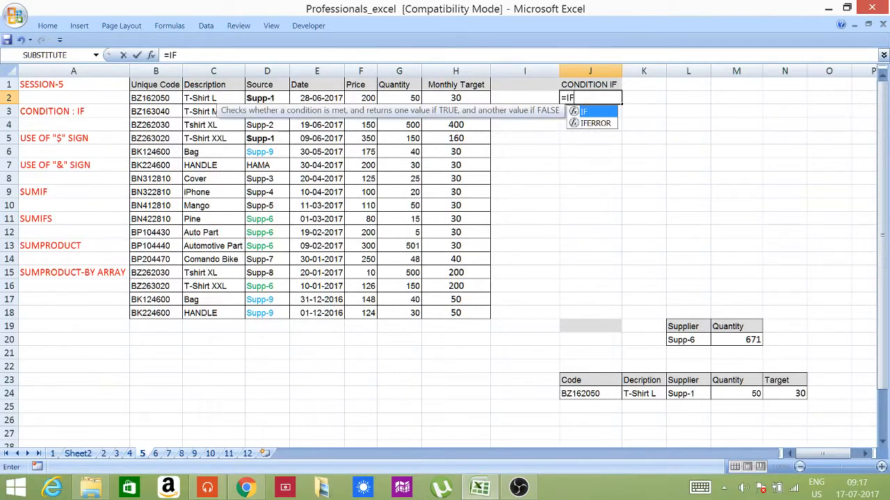
{"action": "type", "text": "("}
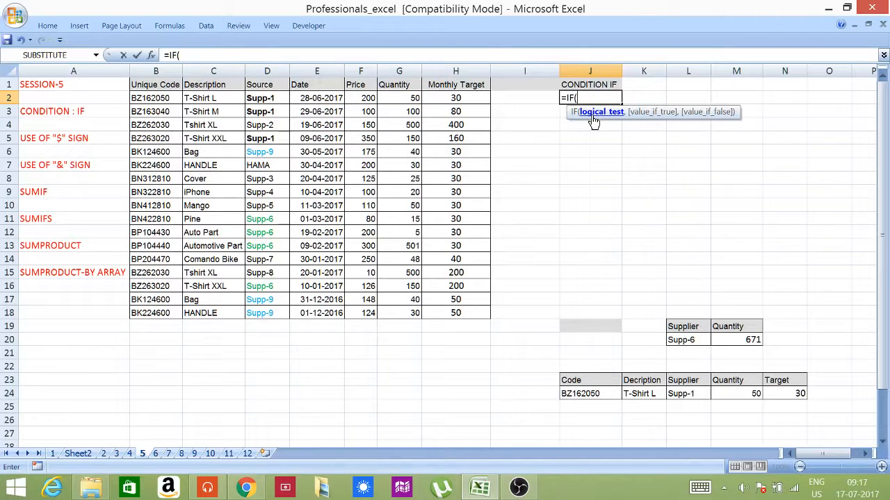
{"action": "left_click", "coordinate": [409, 98]}
{"action": "type", "text": ">"}
{"action": "left_click", "coordinate": [443, 98]}
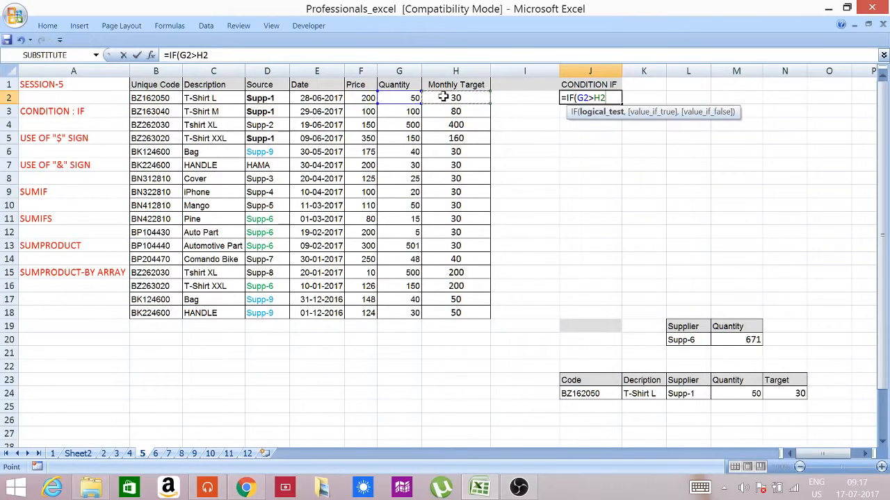
{"action": "left_click", "coordinate": [209, 55]}
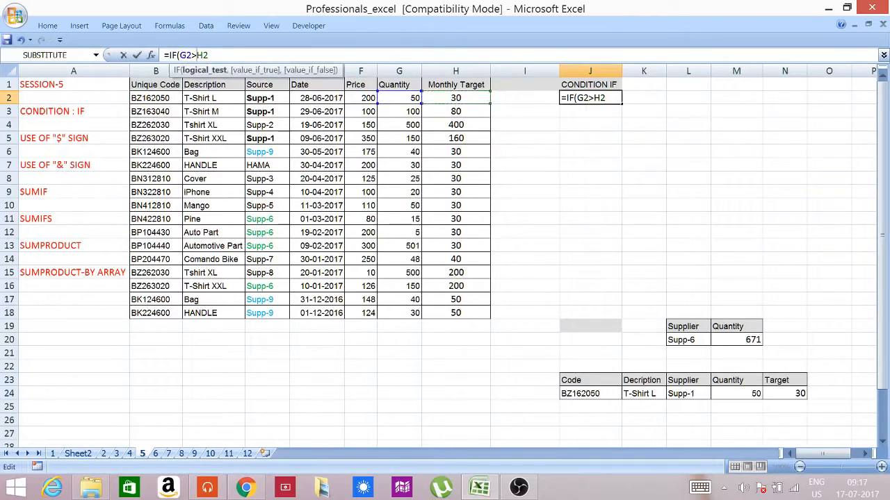
{"action": "type", "text": "="}
{"action": "type", "text": ","}
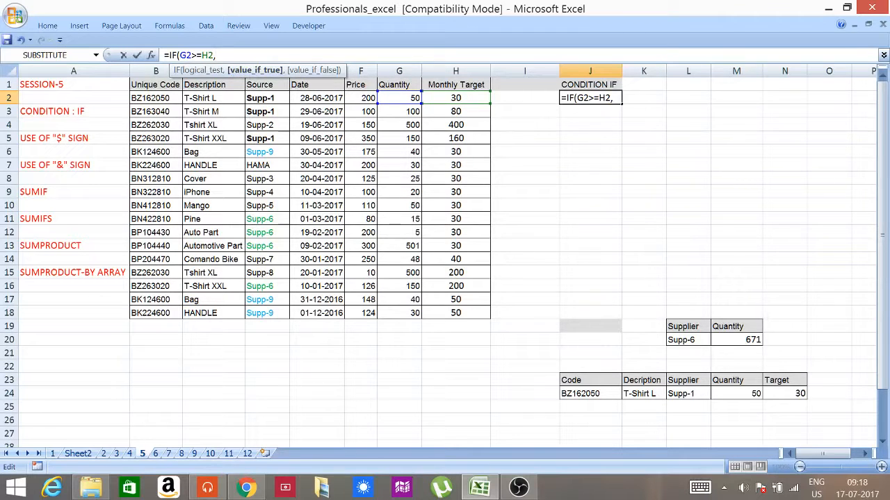
{"action": "type", "text": "\""}
{"action": "type", "text": "BO"}
{"action": "key", "text": "BackSpace"}
{"action": "key", "text": "BackSpace"}
{"action": "type", "text": "DONE\""}
{"action": "key", "text": "BackSpace"}
{"action": "key", "text": "BackSpace"}
{"action": "key", "text": "BackSpace"}
{"action": "key", "text": "BackSpace"}
{"action": "key", "text": "BackSpace"}
- Complete the J2 IF formula with "TARGET ACHIEVED" as the true result and "PENDING" as the false result
{"action": "type", "text": "TARGET AC"}
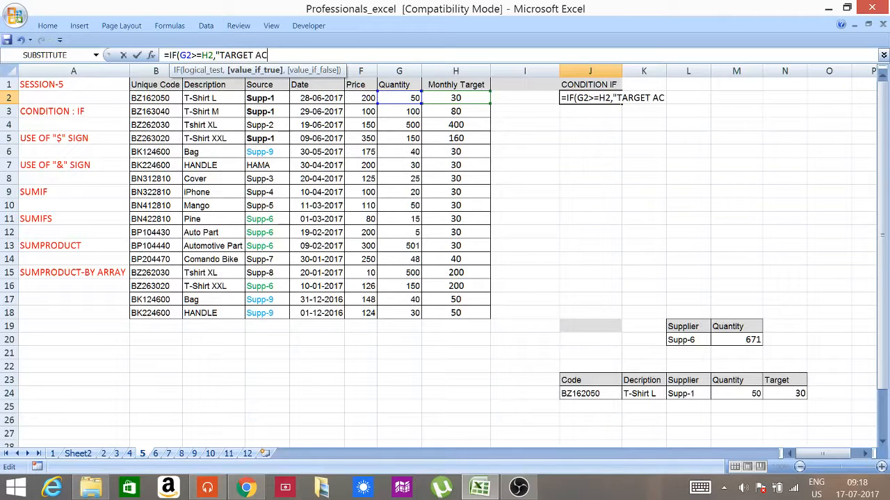
{"action": "type", "text": "HIEVED\","}
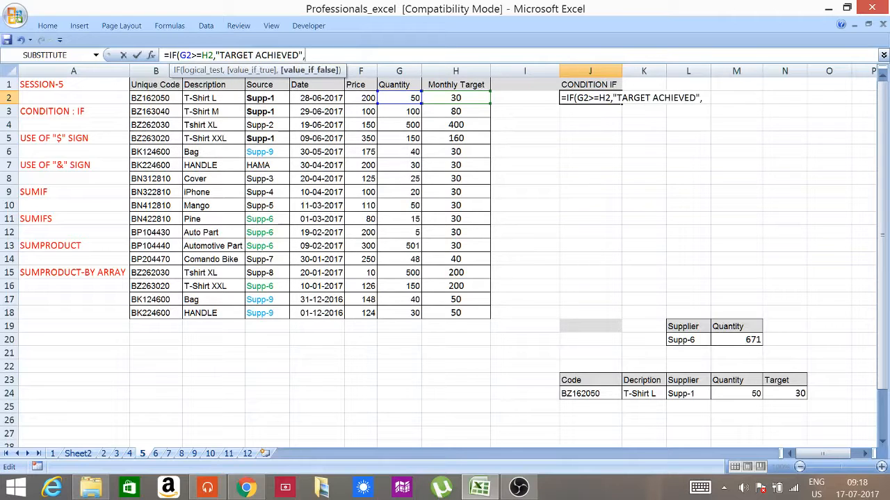
{"action": "type", "text": "\""}
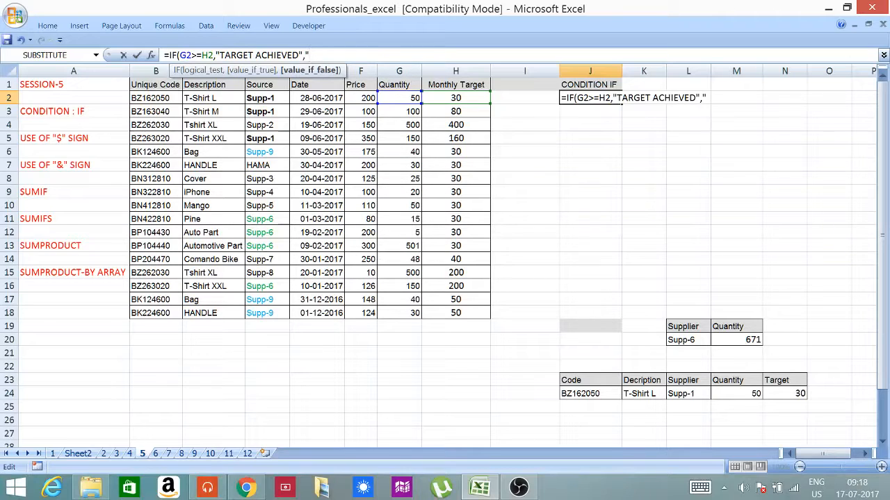
{"action": "type", "text": "PENDING\""}
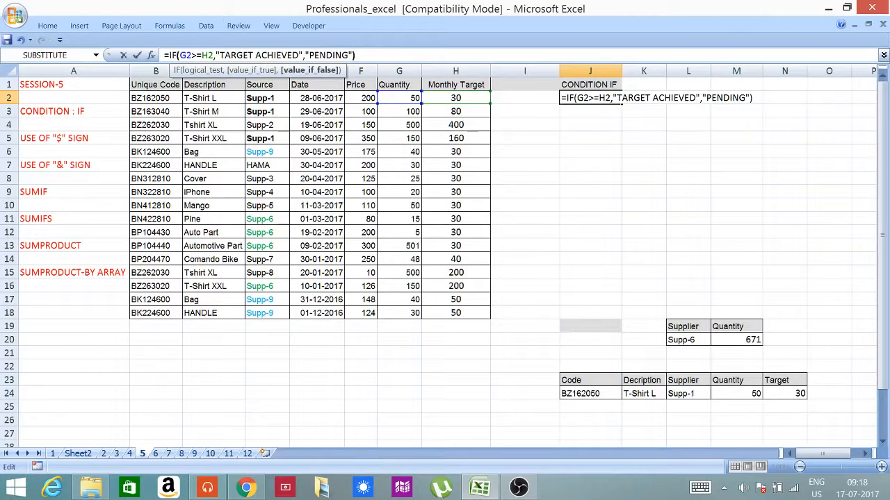
{"action": "type", "text": ")"}
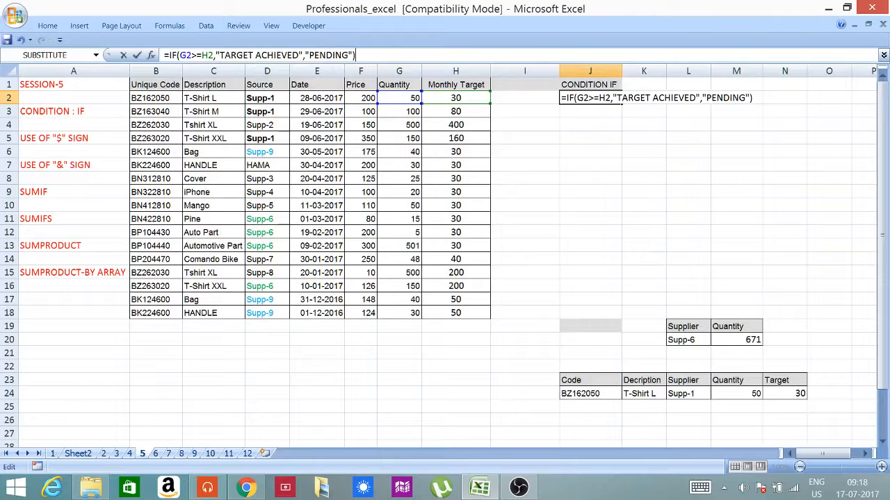
{"action": "key", "text": "Return"}
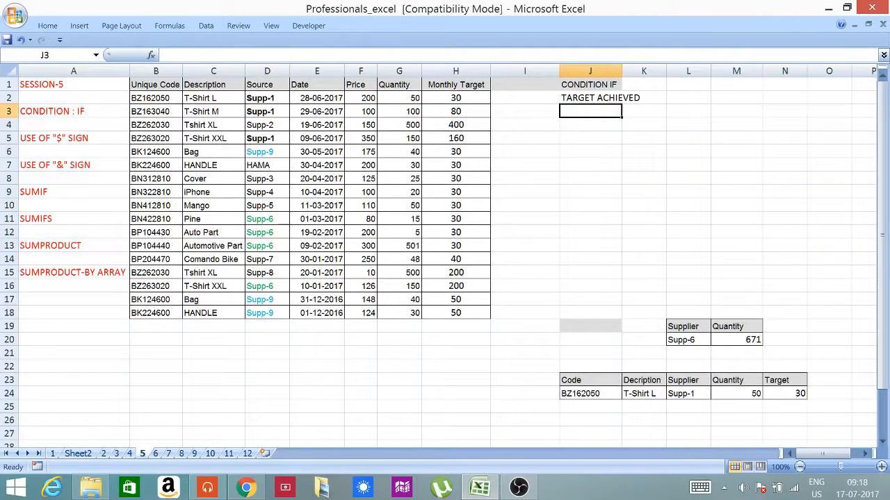
- Widen column J to fit its text and fill the IF formula from J2 down to J18
{"action": "left_click_drag", "start_coordinate": [621, 65], "coordinate": [648, 71]}
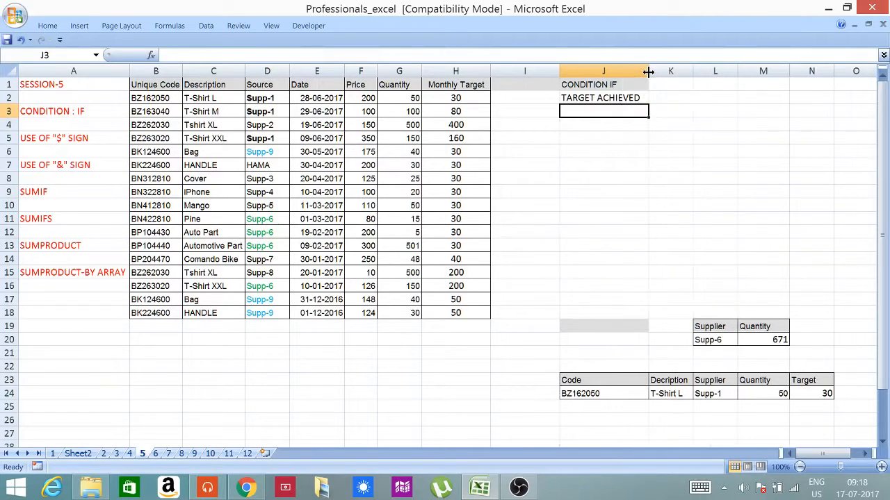
{"action": "left_click", "coordinate": [644, 99]}
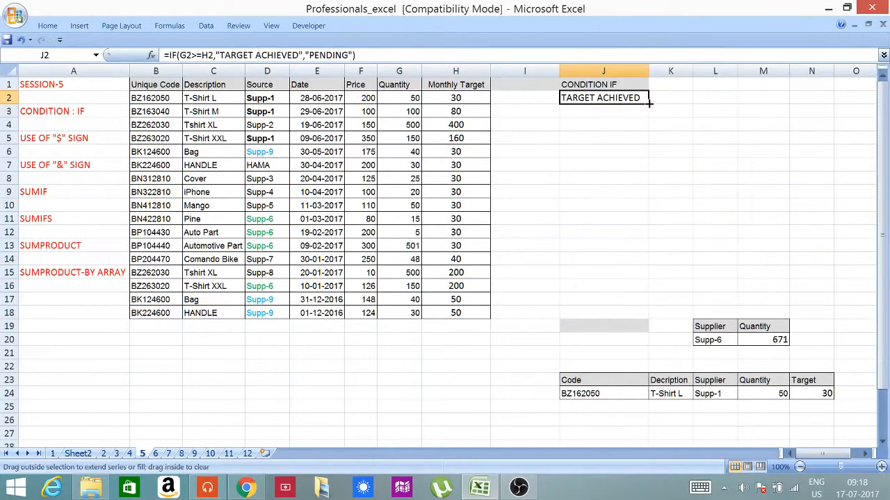
{"action": "left_click_drag", "start_coordinate": [648, 103], "coordinate": [640, 321]}
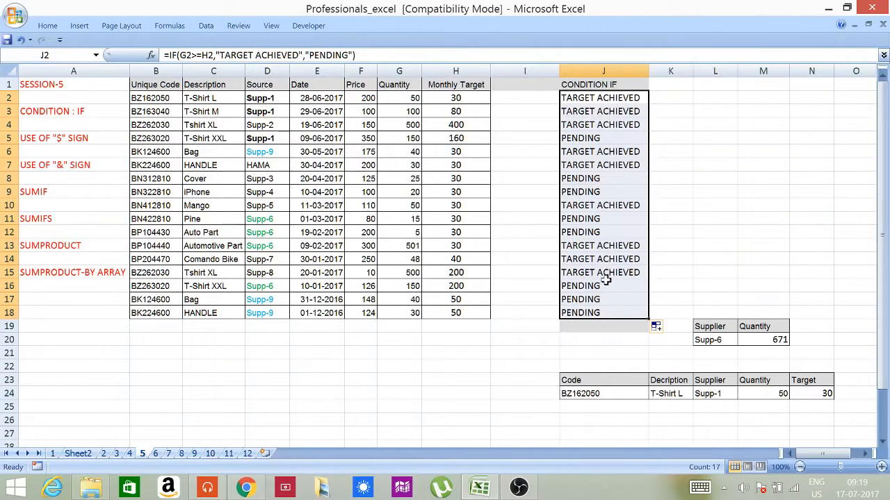
- Inspect the copied IF formulas in cells J17, J18, J12 and J11
{"action": "left_click", "coordinate": [590, 299]}
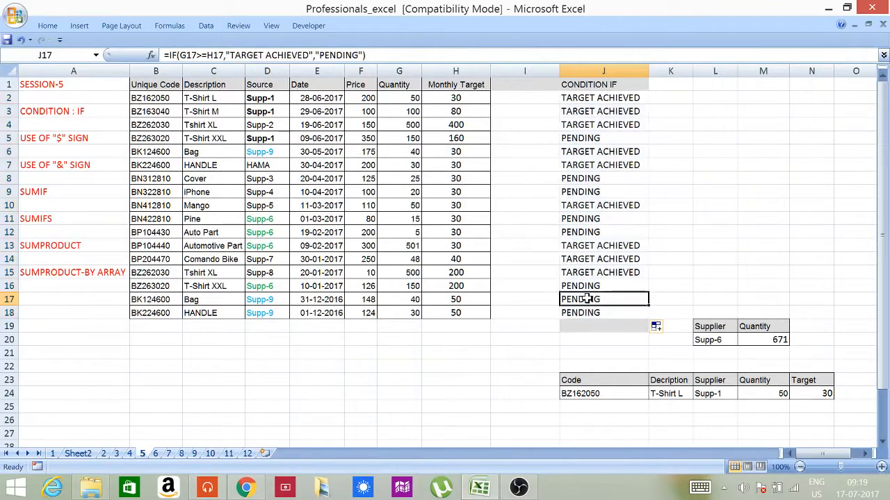
{"action": "left_click", "coordinate": [586, 312]}
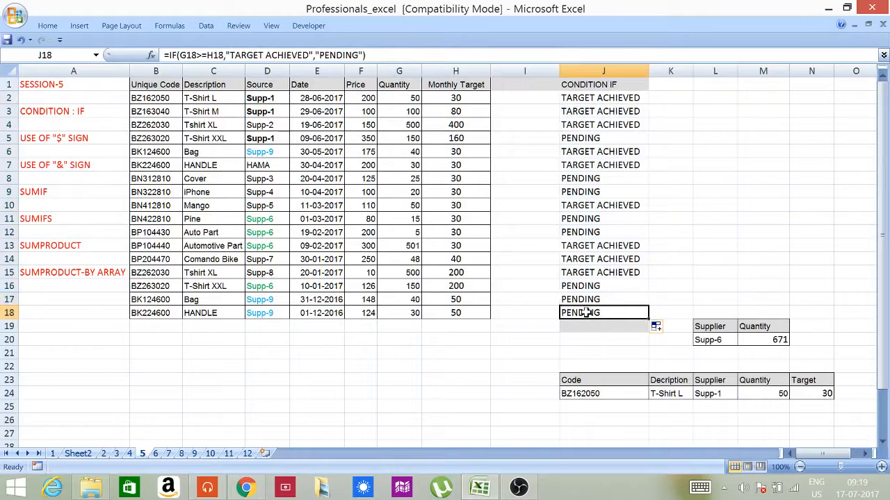
{"action": "left_click", "coordinate": [586, 234]}
{"action": "left_click", "coordinate": [583, 219]}
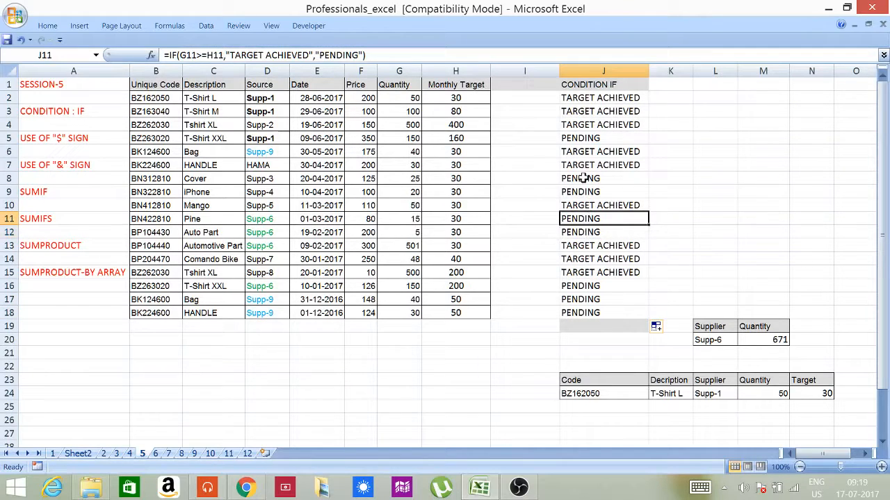
- Select J1:J18 and open a Text That Contains highlight rule for the range
{"action": "left_click", "coordinate": [47, 25]}
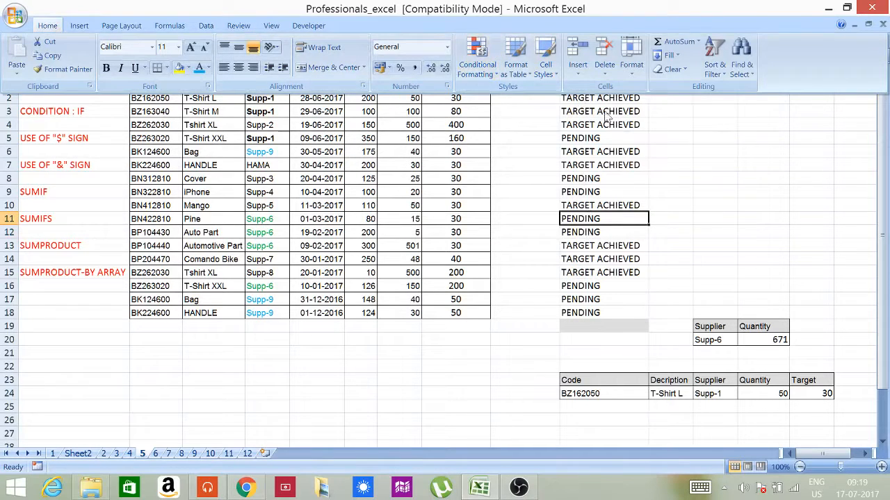
{"action": "left_click", "coordinate": [687, 167]}
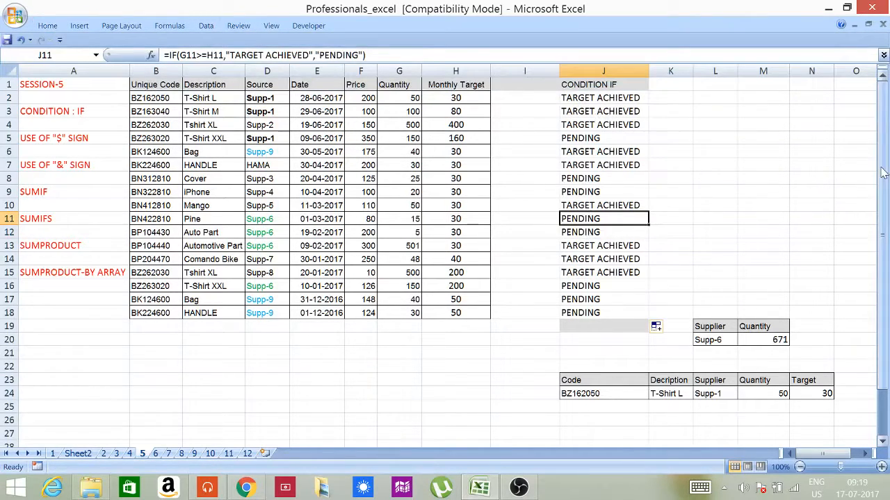
{"action": "left_click", "coordinate": [589, 83]}
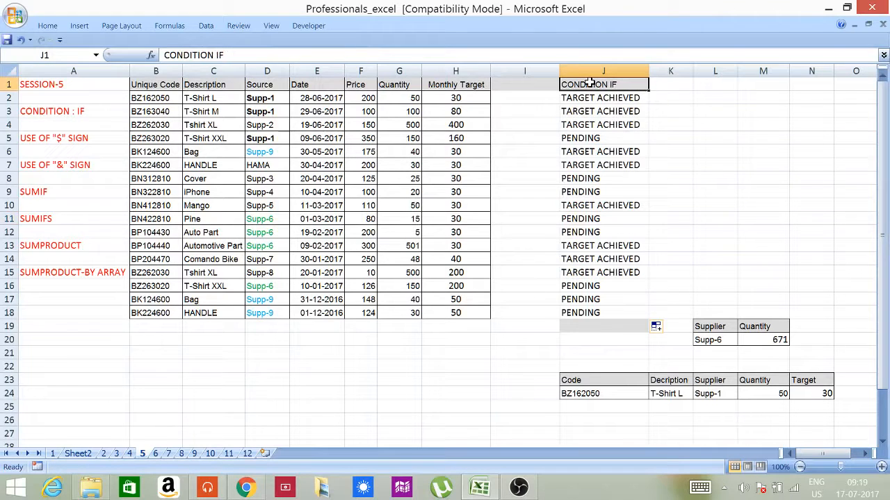
{"action": "left_click_drag", "start_coordinate": [589, 83], "coordinate": [590, 312]}
{"action": "left_click", "coordinate": [50, 25]}
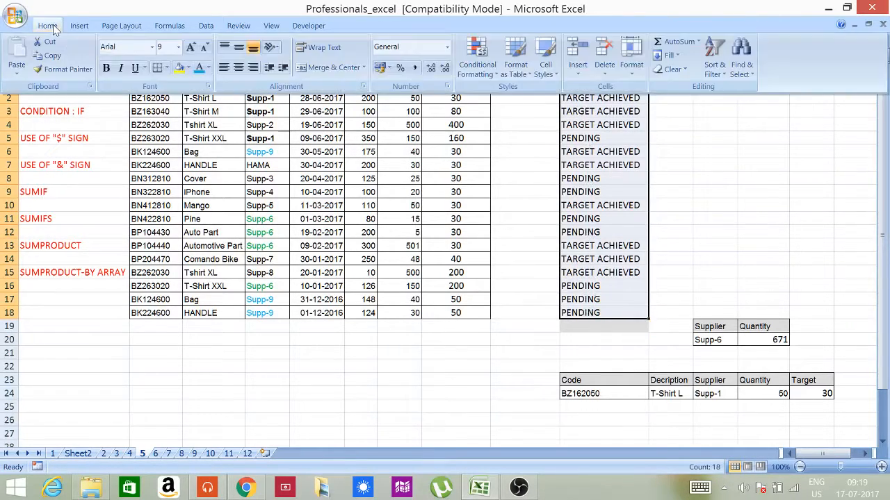
{"action": "left_click", "coordinate": [484, 58]}
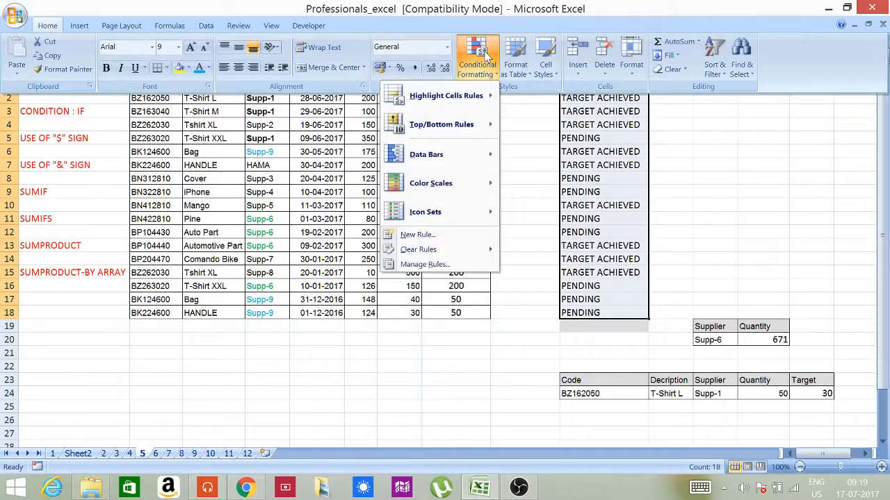
{"action": "mouse_move", "coordinate": [450, 101]}
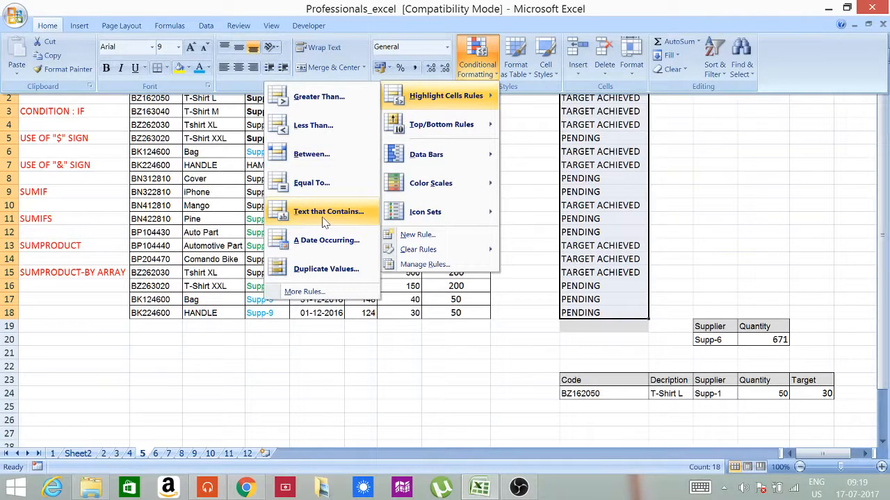
{"action": "left_click", "coordinate": [326, 211]}
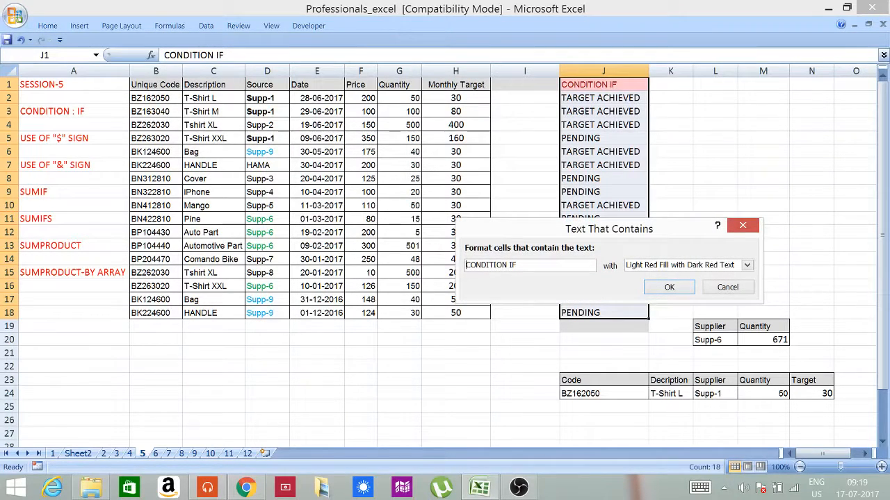
- Replace the highlight rule's match text with TARGET ACHIEVED
{"action": "key", "text": "BackSpace"}
{"action": "key", "text": "BackSpace"}
{"action": "key", "text": "BackSpace"}
{"action": "key", "text": "BackSpace"}
{"action": "key", "text": "BackSpace"}
{"action": "key", "text": "BackSpace"}
{"action": "key", "text": "BackSpace"}
{"action": "key", "text": "BackSpace"}
{"action": "key", "text": "BackSpace"}
{"action": "key", "text": "BackSpace"}
{"action": "key", "text": "BackSpace"}
{"action": "key", "text": "BackSpace"}
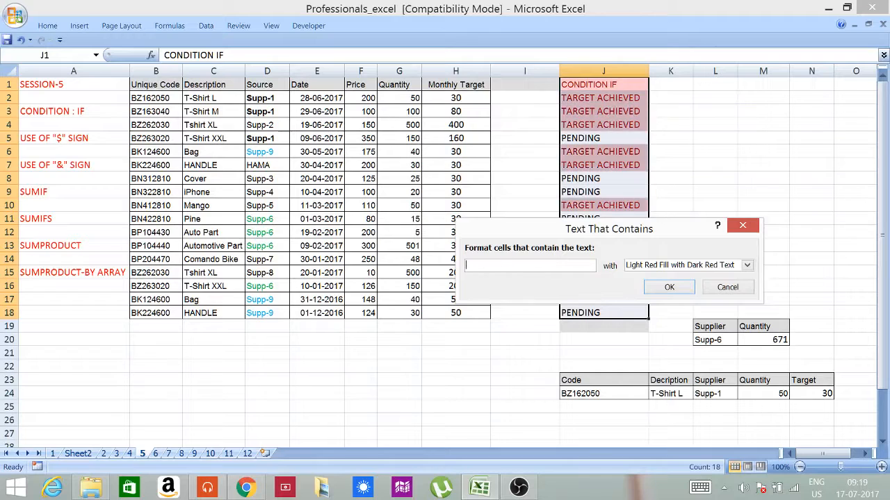
{"action": "type", "text": "TARGER"}
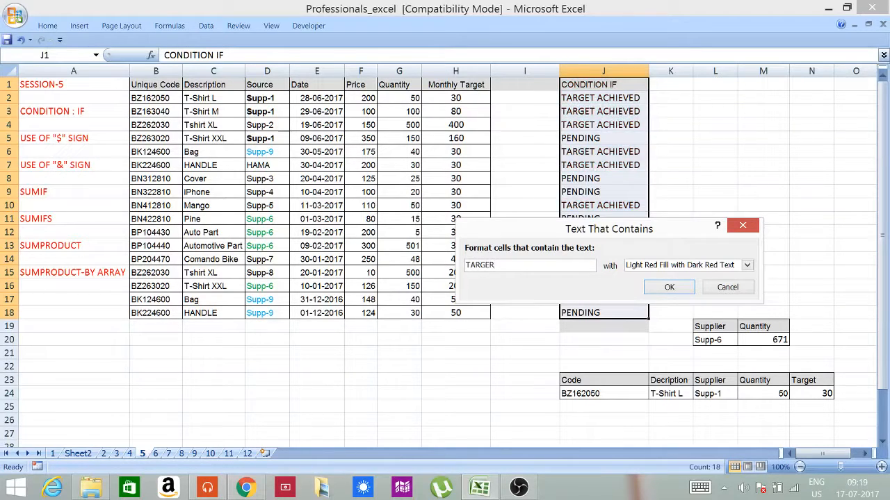
{"action": "key", "text": "BackSpace"}
{"action": "type", "text": "T"}
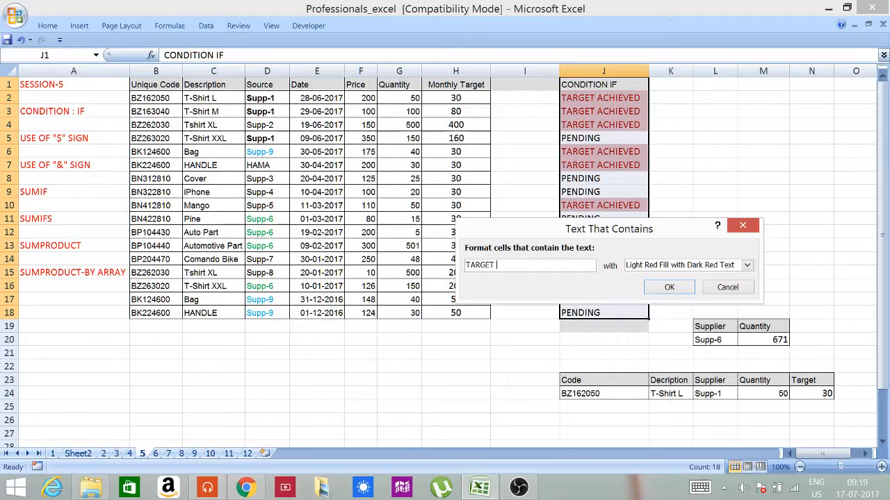
{"action": "type", "text": " ACHIEVED"}
- Give the TARGET ACHIEVED rule a custom format with a light green fill and apply it
{"action": "left_click", "coordinate": [747, 265]}
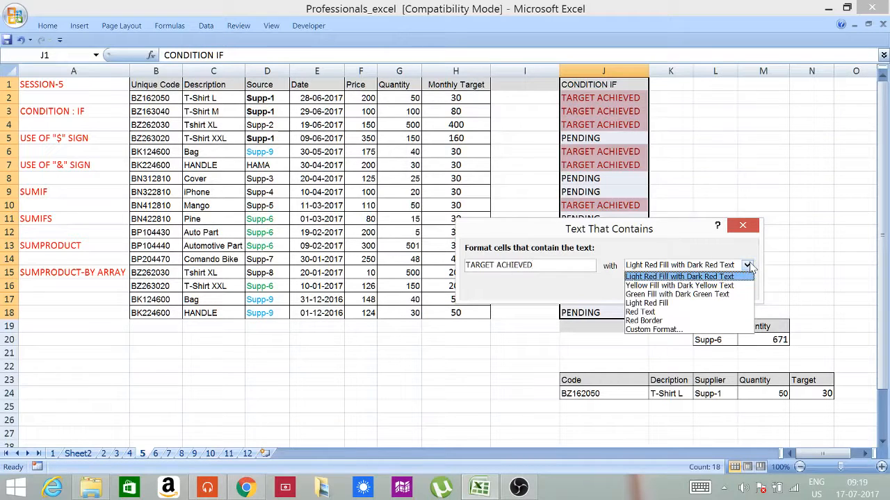
{"action": "left_click", "coordinate": [688, 330]}
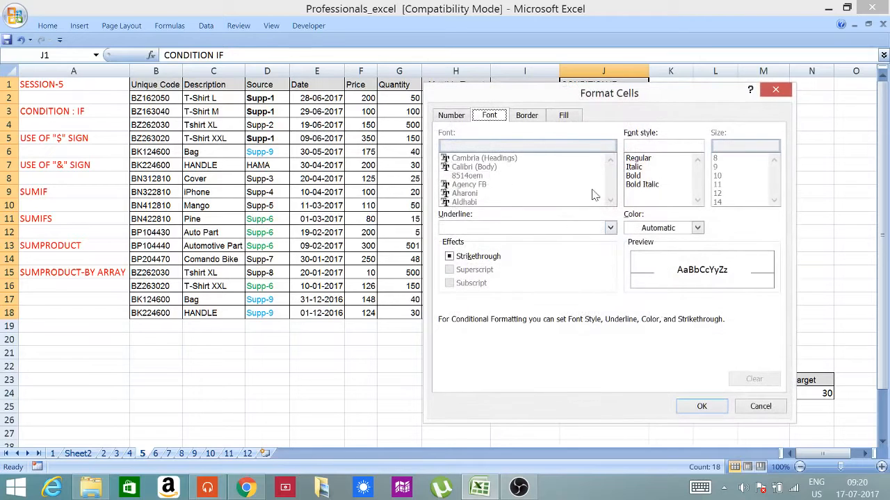
{"action": "left_click", "coordinate": [528, 115]}
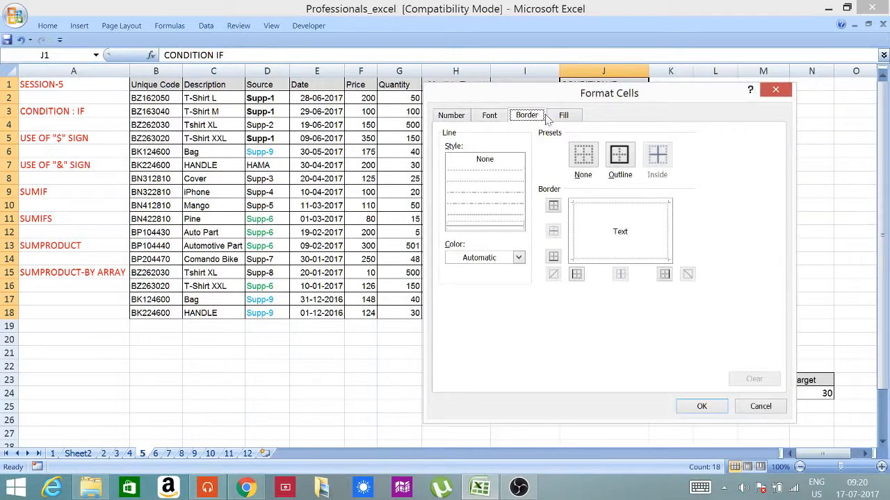
{"action": "left_click", "coordinate": [563, 117]}
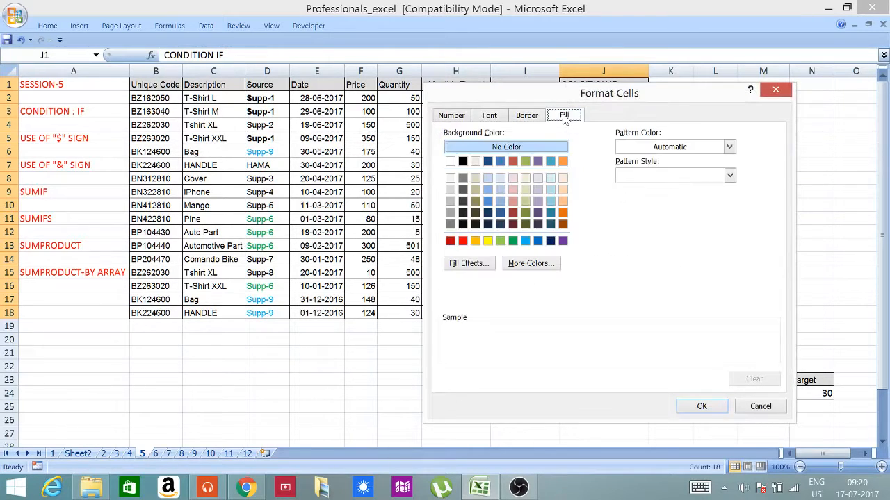
{"action": "left_click", "coordinate": [502, 242]}
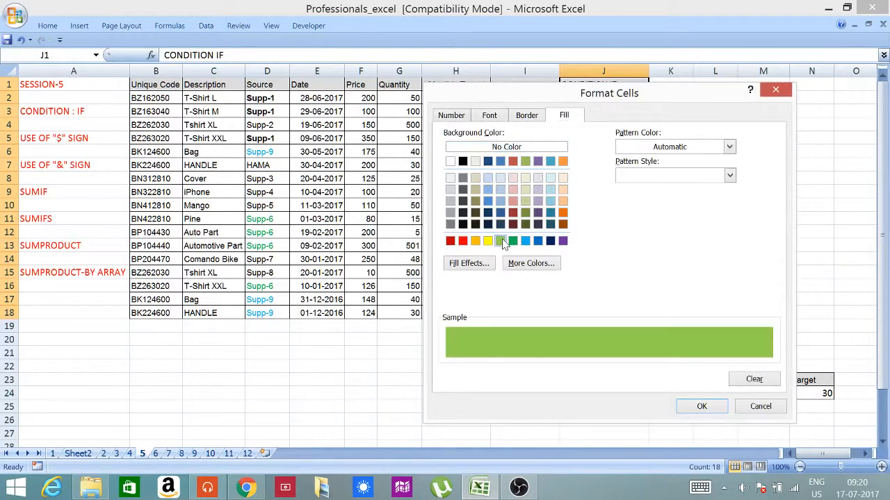
{"action": "left_click", "coordinate": [709, 410]}
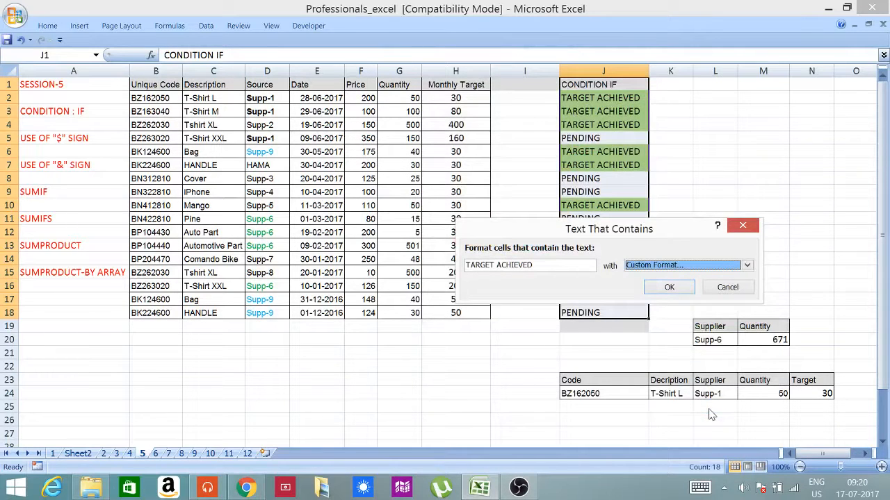
{"action": "left_click", "coordinate": [679, 290]}
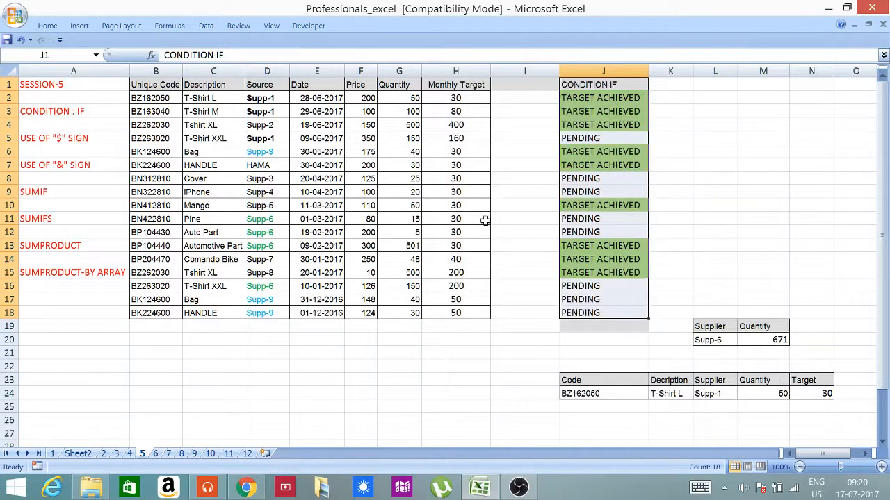
- Add a Text That Contains rule to J1:J18 for PENDING with Light Red Fill with Dark Red Text
{"action": "left_click", "coordinate": [47, 25]}
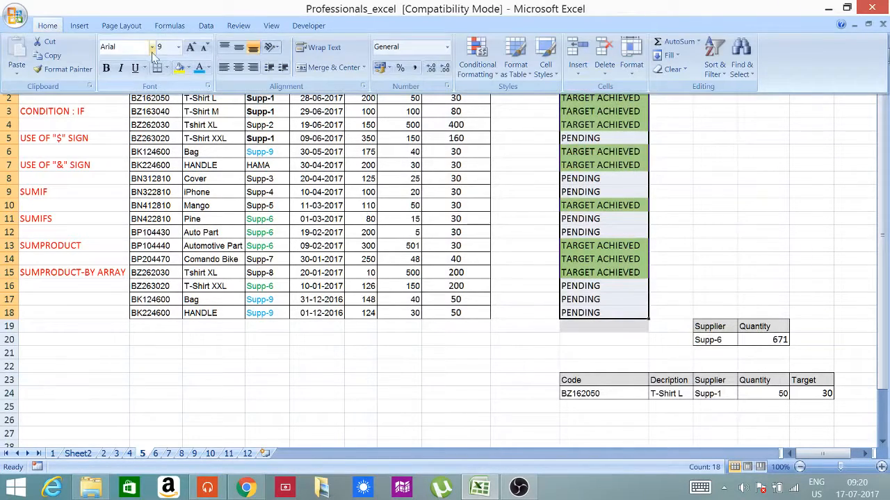
{"action": "left_click", "coordinate": [485, 57]}
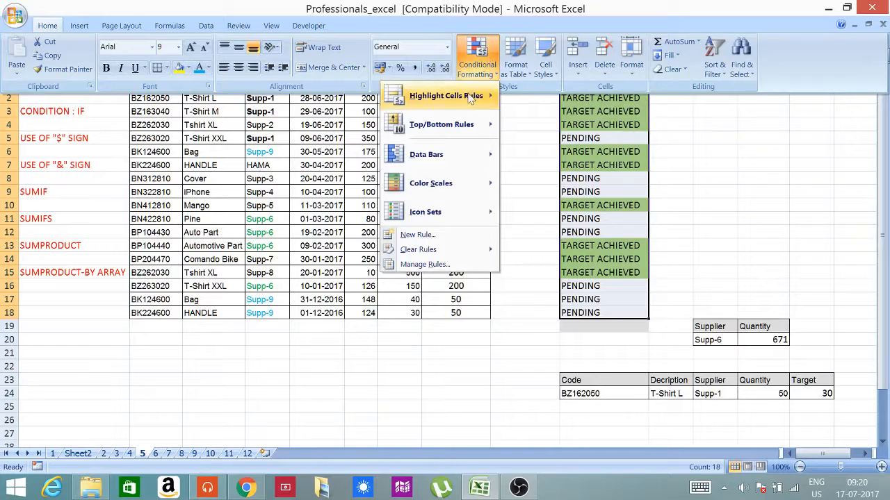
{"action": "mouse_move", "coordinate": [442, 220]}
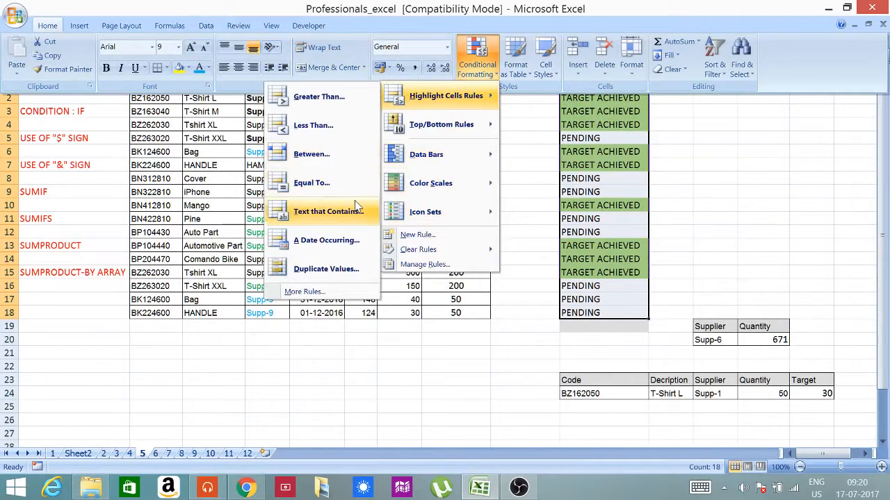
{"action": "left_click", "coordinate": [341, 212]}
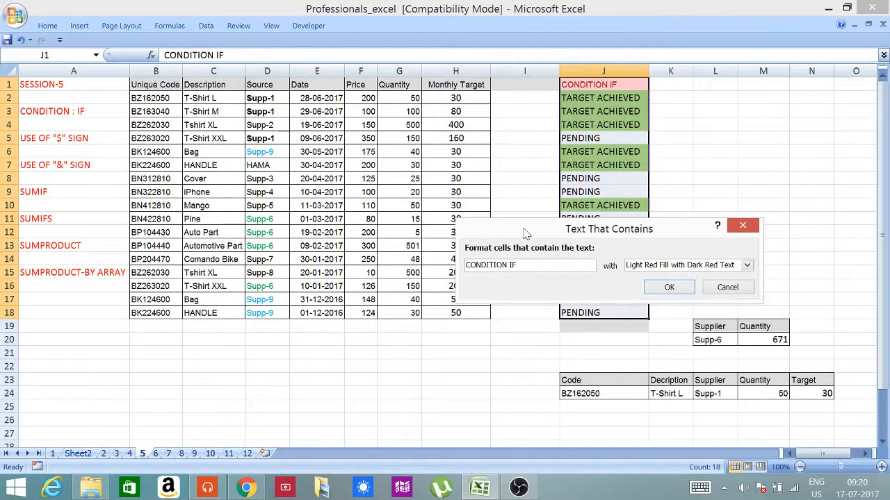
{"action": "type", "text": "PENDING"}
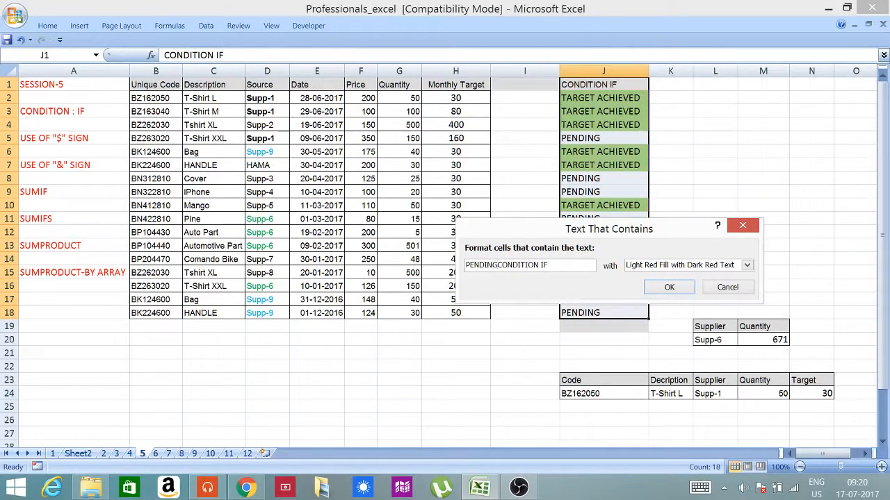
{"action": "key", "text": "shift+End"}
{"action": "key", "text": "Delete"}
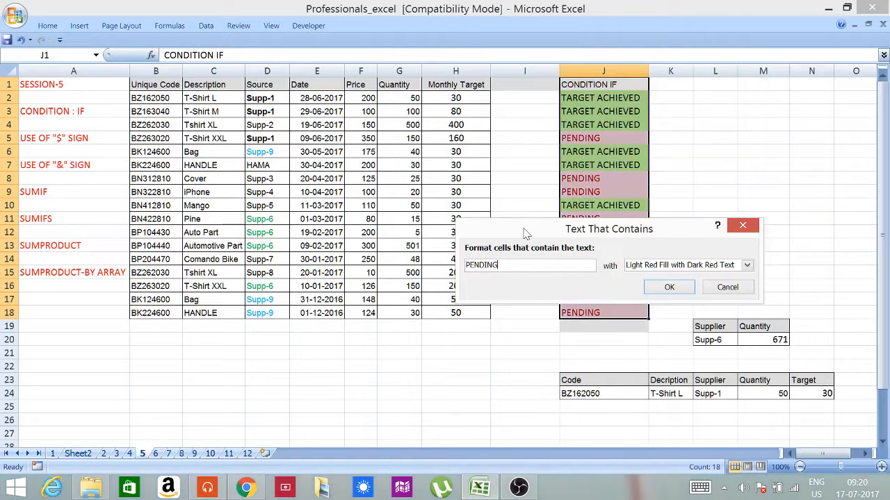
{"action": "left_click", "coordinate": [668, 287]}
{"action": "left_click", "coordinate": [704, 258]}
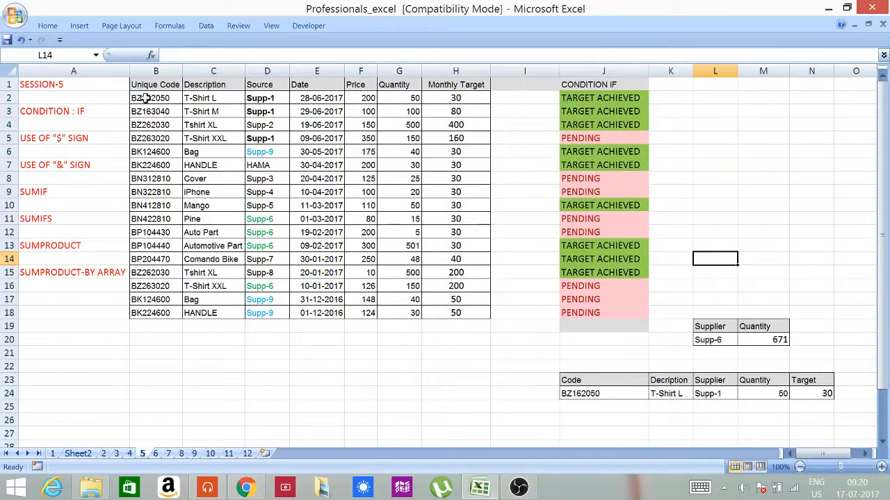
- Turn on filters for the table in B1:J18
{"action": "left_click_drag", "start_coordinate": [148, 81], "coordinate": [630, 316]}
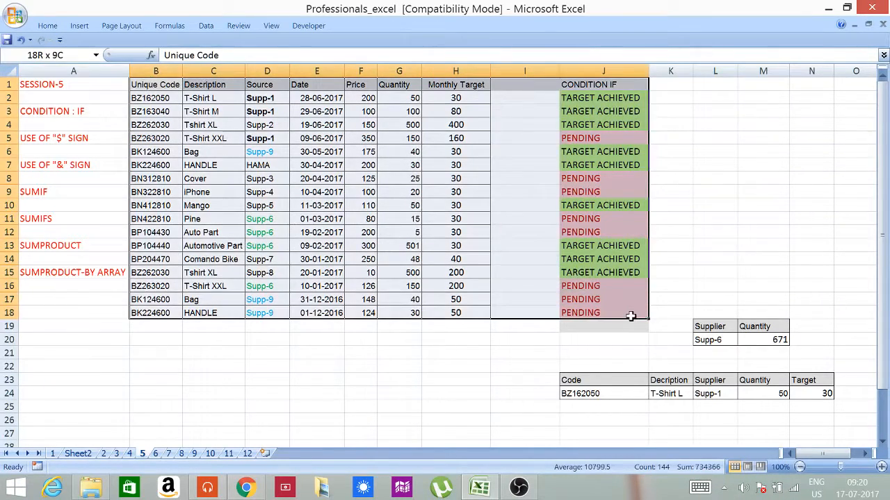
{"action": "left_click", "coordinate": [49, 25]}
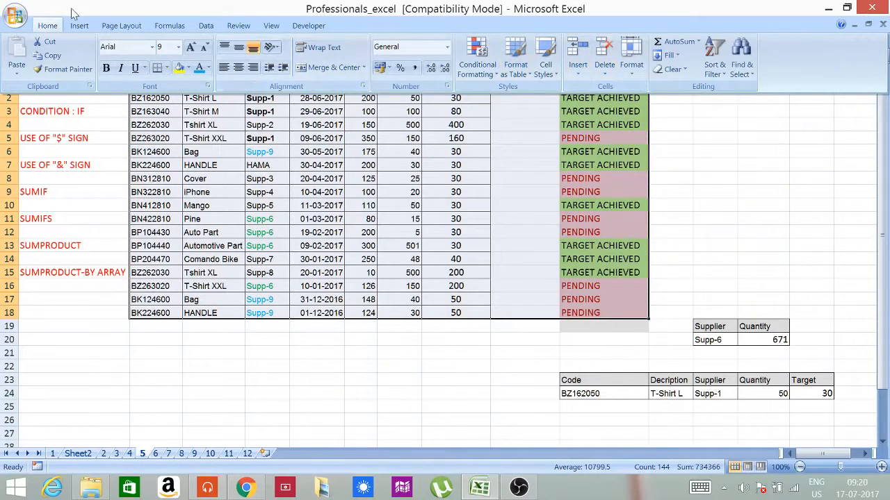
{"action": "left_click", "coordinate": [205, 26]}
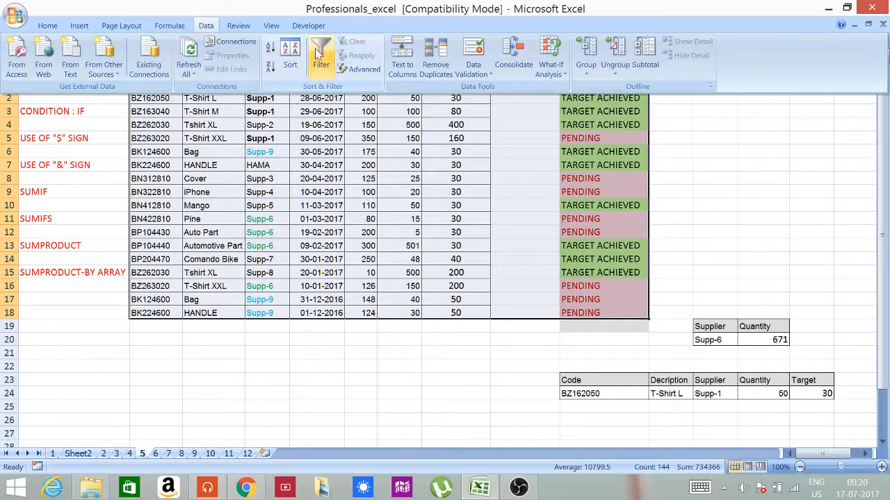
{"action": "left_click", "coordinate": [321, 58]}
{"action": "left_click", "coordinate": [695, 82]}
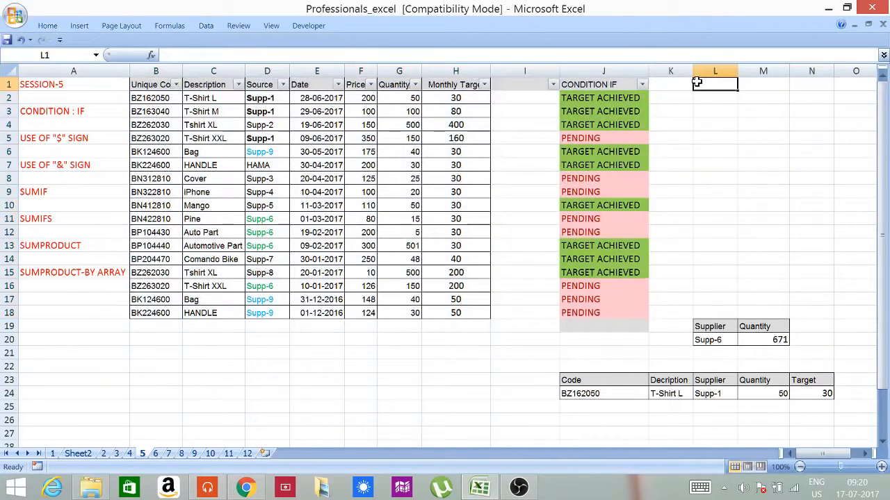
- Filter the CONDITION IF column to show only the PENDING rows
{"action": "left_click", "coordinate": [643, 85]}
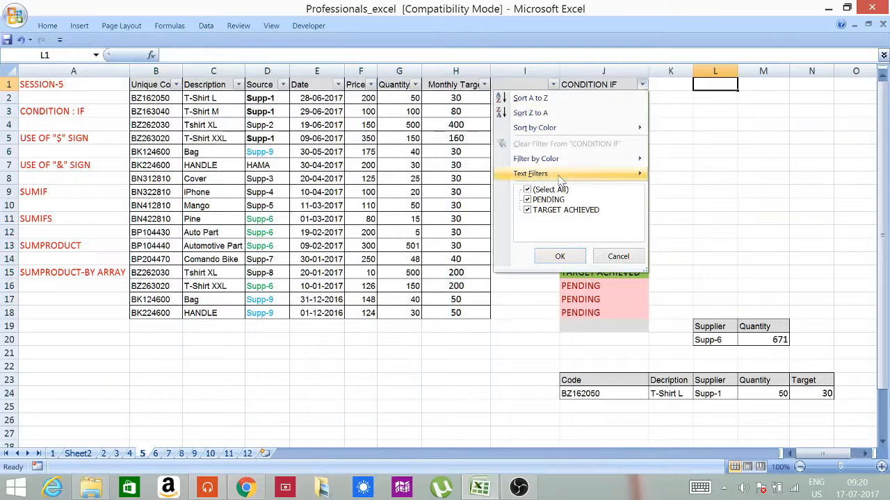
{"action": "left_click", "coordinate": [540, 190]}
{"action": "left_click", "coordinate": [541, 200]}
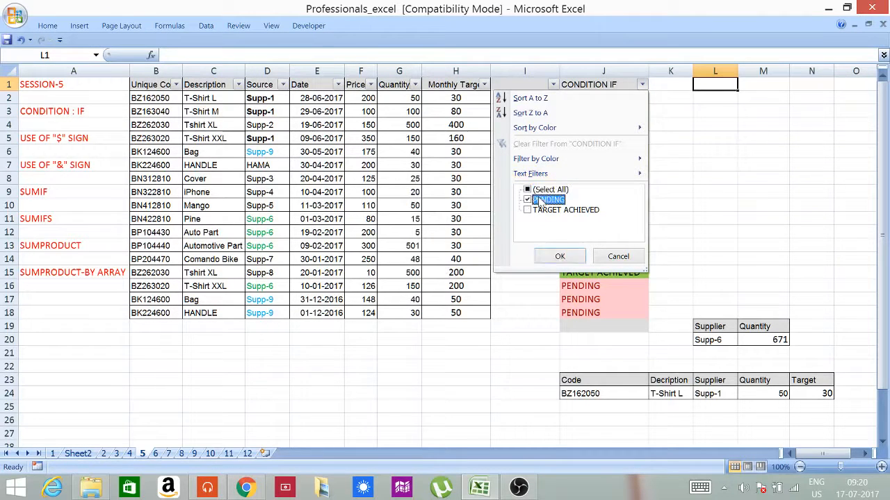
{"action": "left_click", "coordinate": [558, 257]}
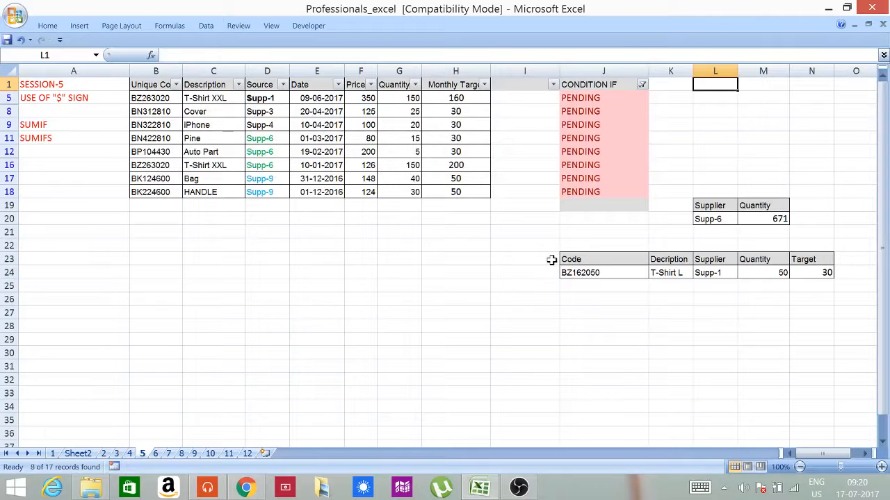
- Examine the available filter values of the Source, Description and CONDITION IF columns without changing them
{"action": "left_click", "coordinate": [283, 84]}
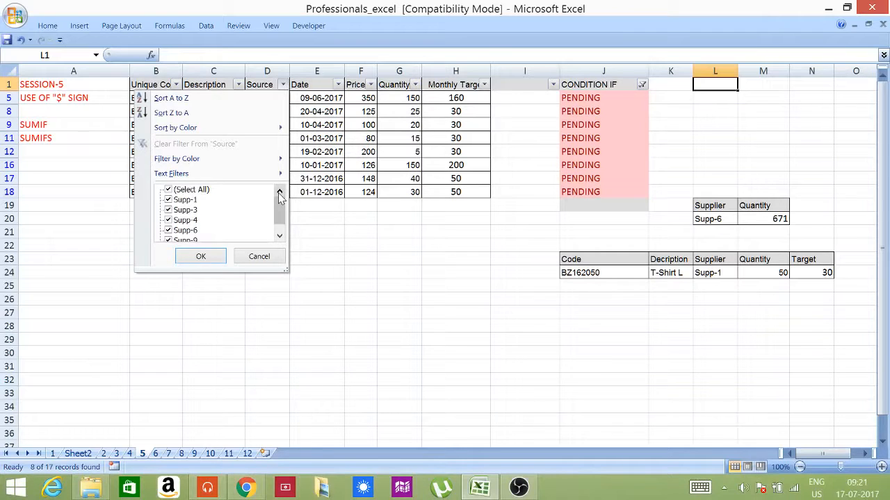
{"action": "left_click", "coordinate": [307, 247]}
{"action": "left_click", "coordinate": [237, 85]}
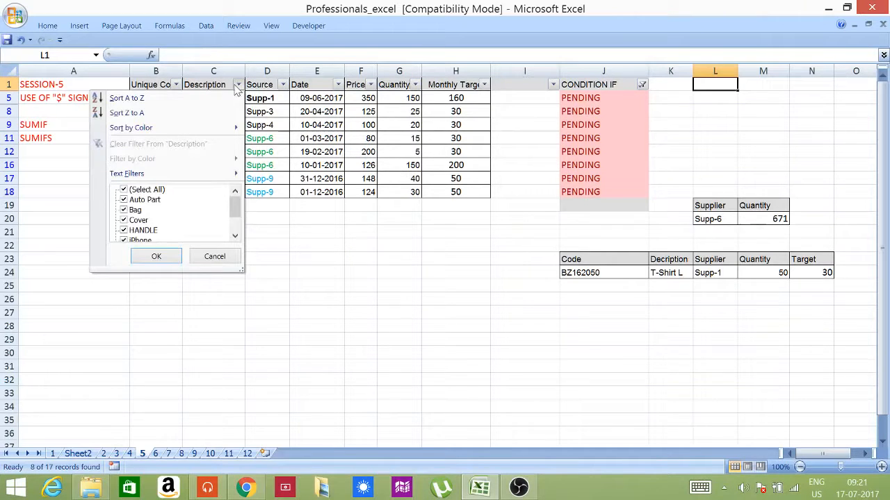
{"action": "left_click", "coordinate": [235, 237]}
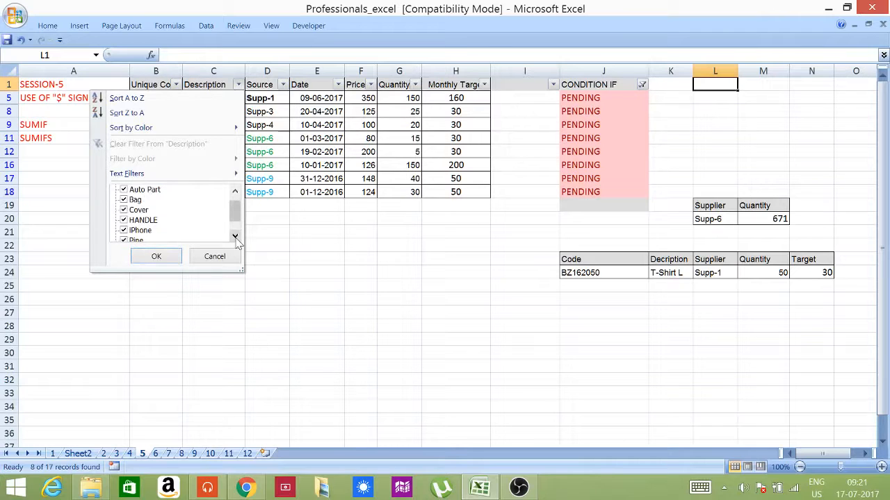
{"action": "left_click", "coordinate": [235, 237]}
{"action": "left_click", "coordinate": [235, 237]}
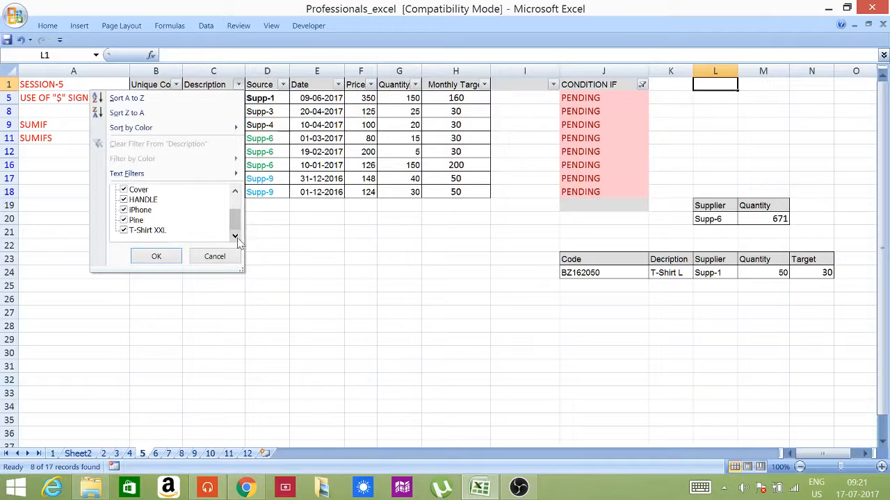
{"action": "left_click", "coordinate": [360, 228]}
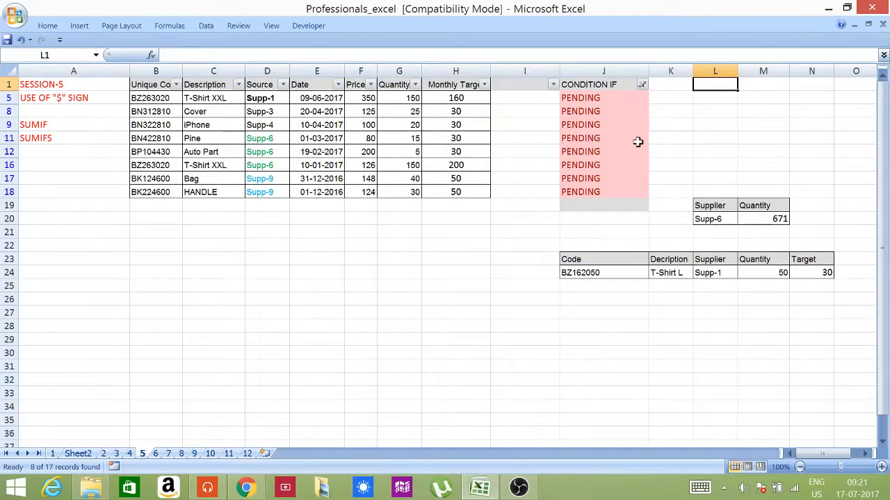
{"action": "left_click", "coordinate": [642, 85]}
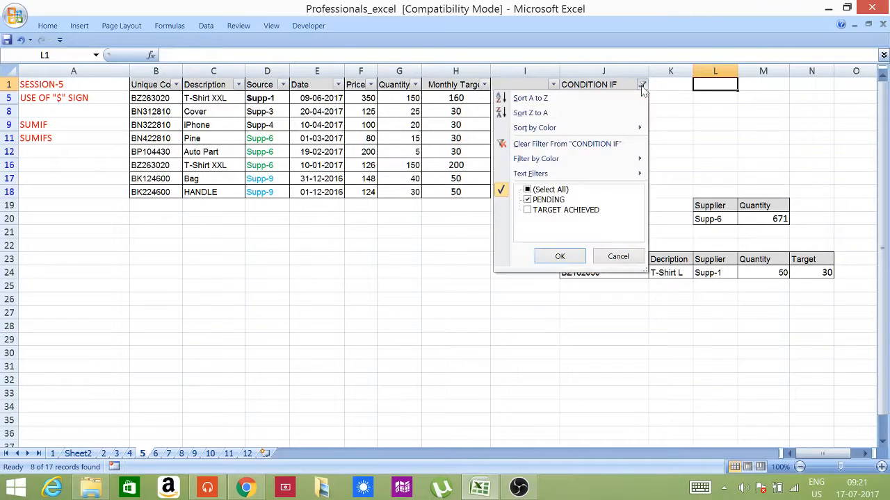
{"action": "left_click", "coordinate": [731, 117]}
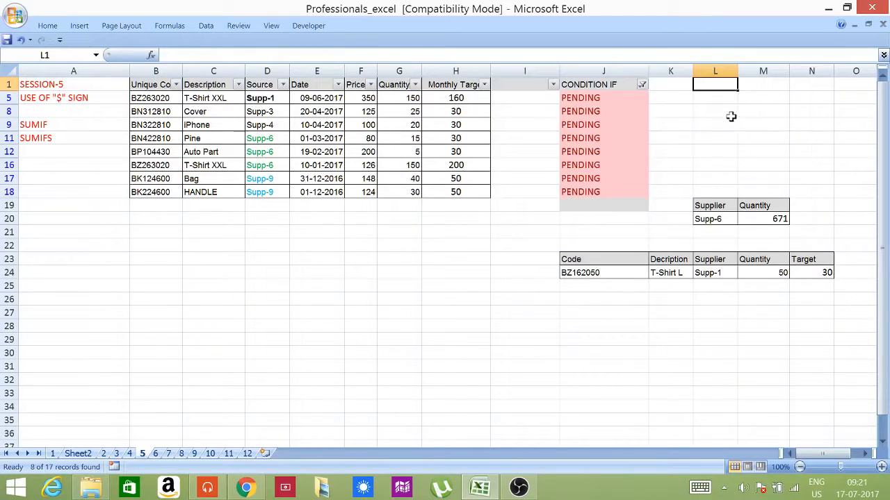
- Clear the filter on the CONDITION IF column to bring back all the table rows
{"action": "left_click", "coordinate": [639, 85]}
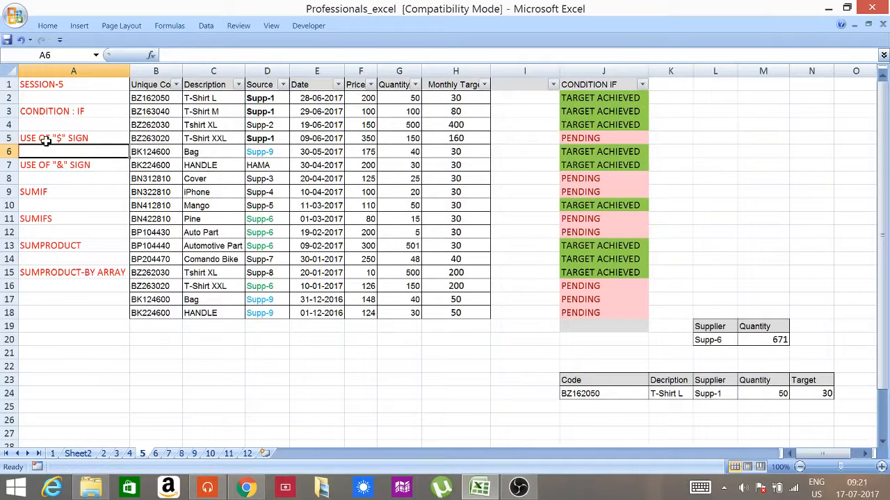
{"action": "left_click", "coordinate": [45, 141]}
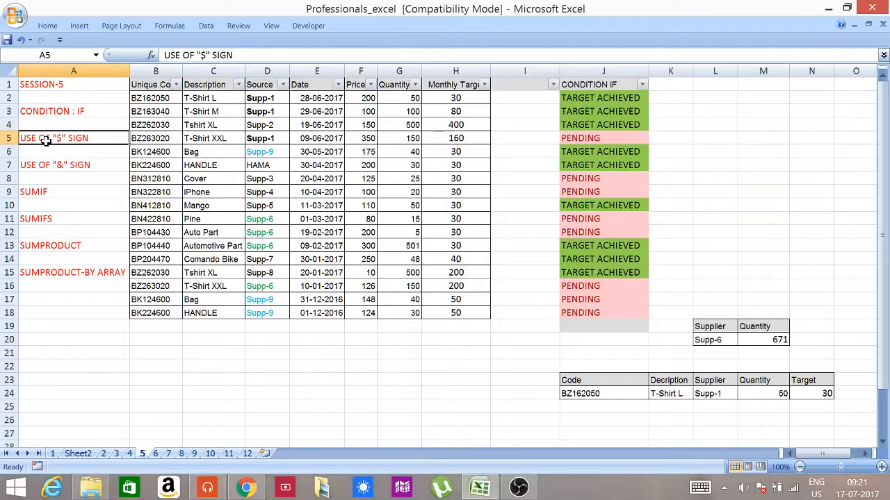
{"action": "left_click", "coordinate": [58, 167]}
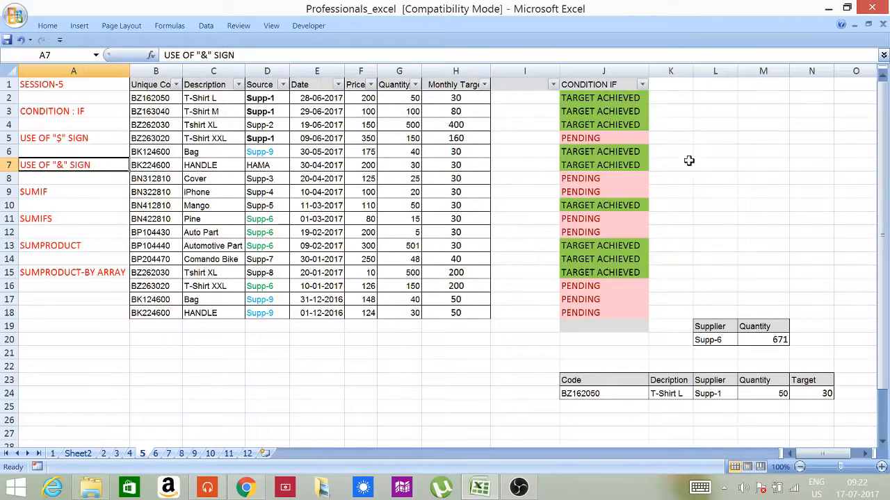
- Enter the formula =C6&D6 in cell L5 to join the item description with its supplier
{"action": "left_click", "coordinate": [698, 138]}
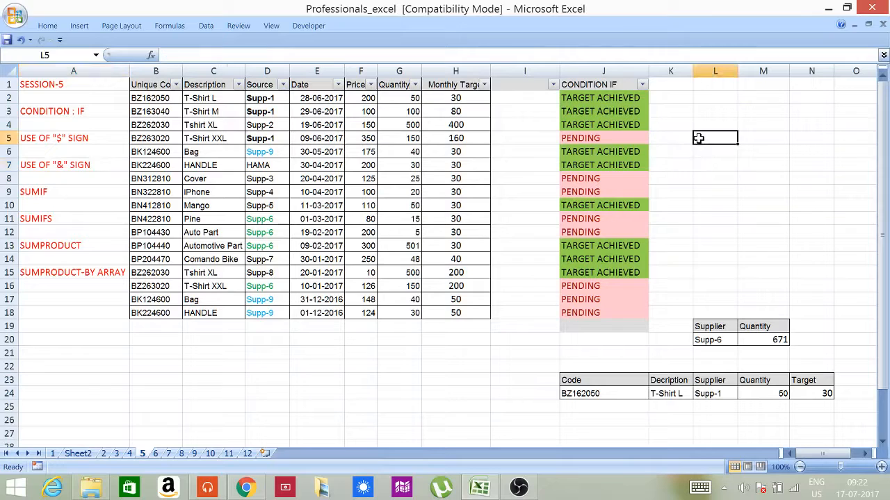
{"action": "type", "text": "="}
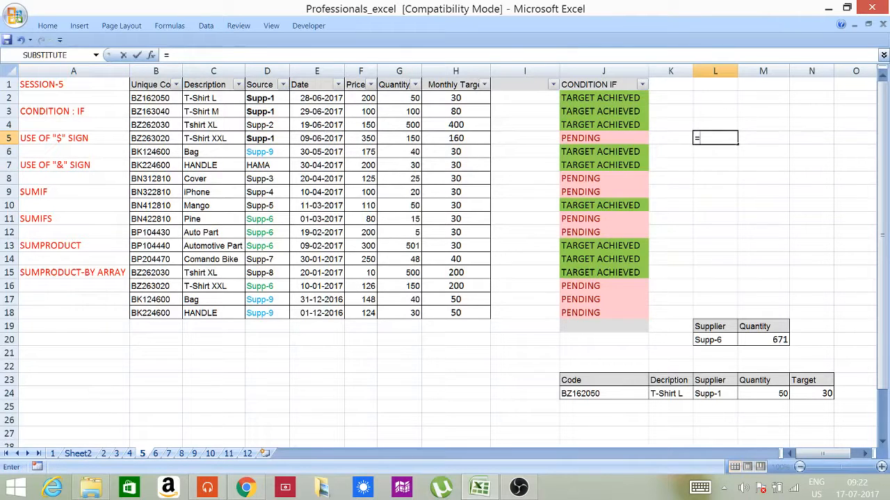
{"action": "left_click", "coordinate": [197, 152]}
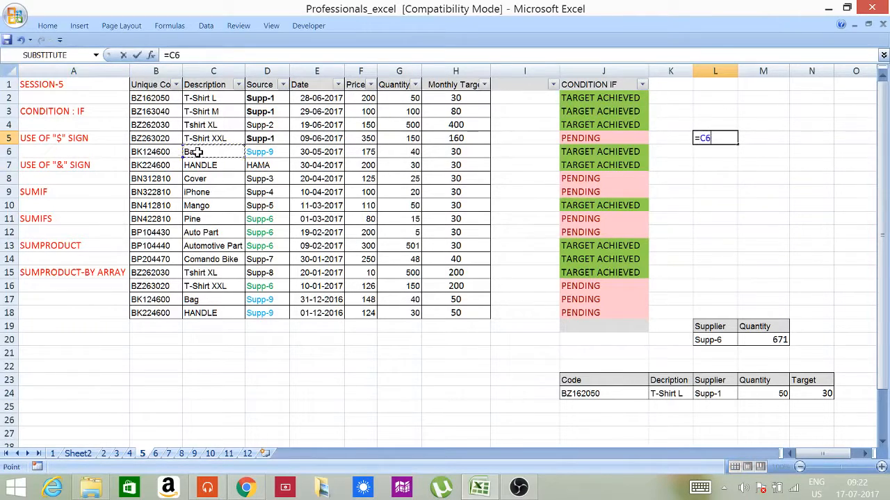
{"action": "type", "text": "&"}
{"action": "left_click", "coordinate": [269, 152]}
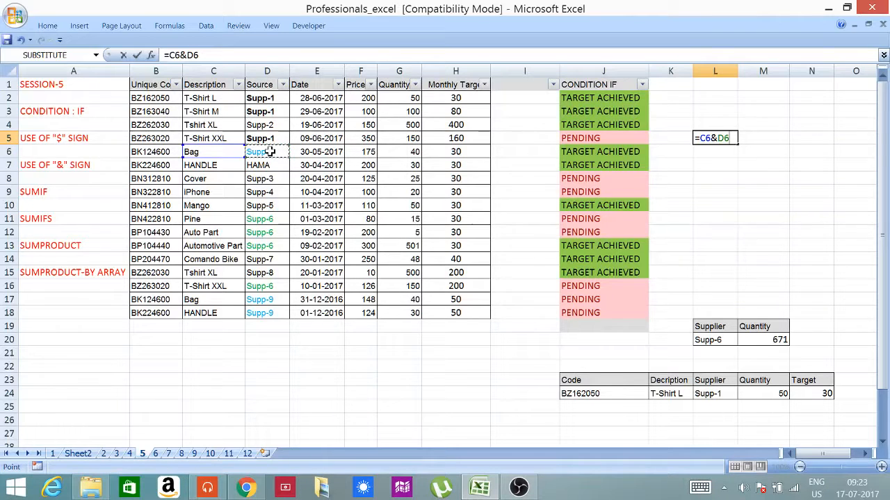
{"action": "key", "text": "Return"}
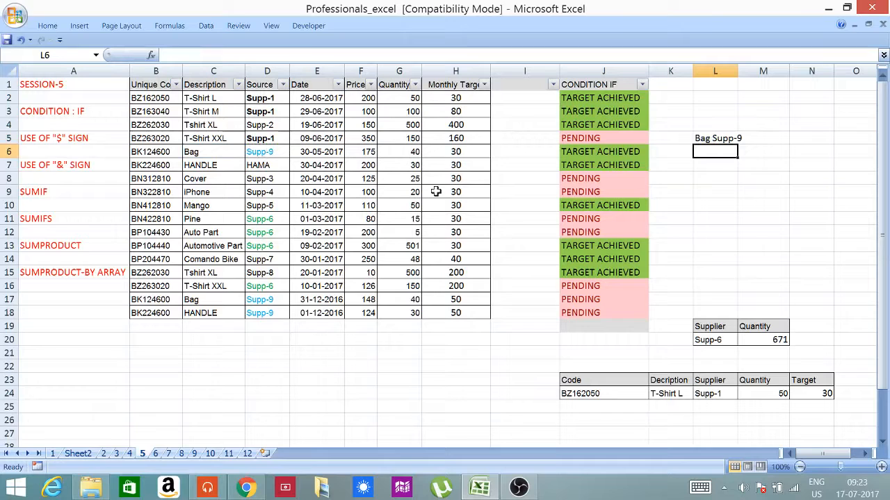
- Insert a separator of spaces between the two joined values in L5, making the formula =C6&" "&D6
{"action": "left_click", "coordinate": [716, 138]}
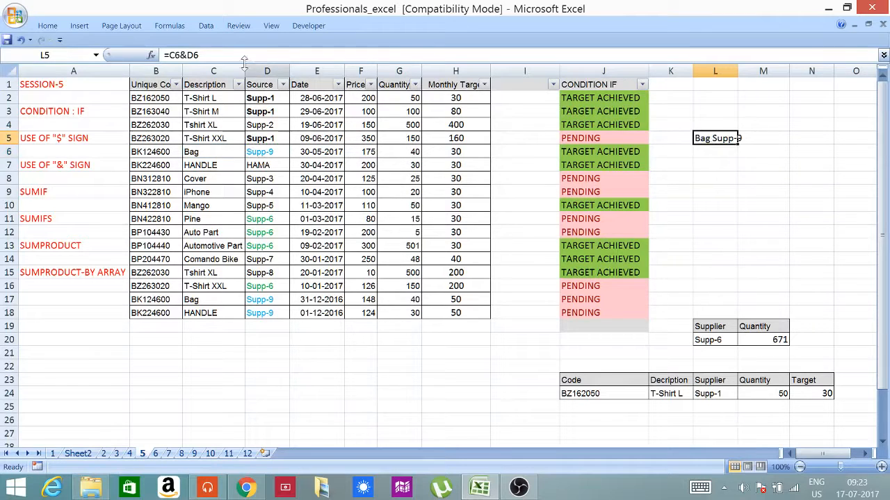
{"action": "left_click", "coordinate": [186, 55]}
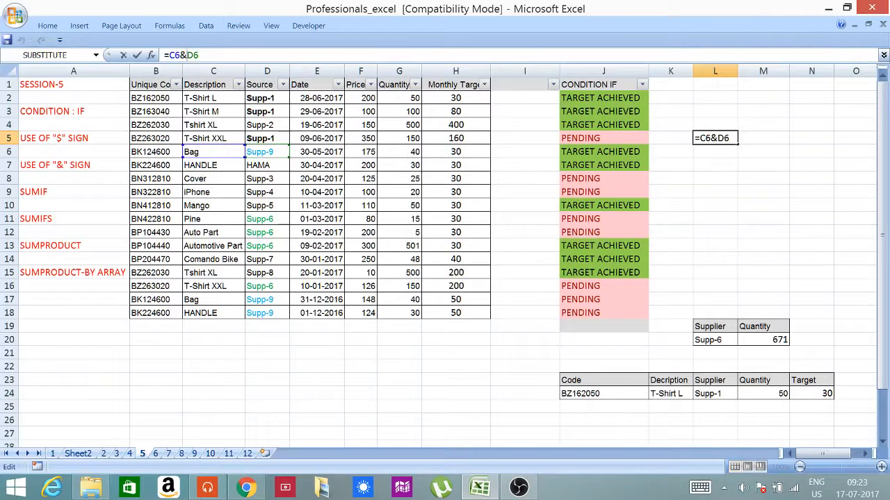
{"action": "type", "text": "\""}
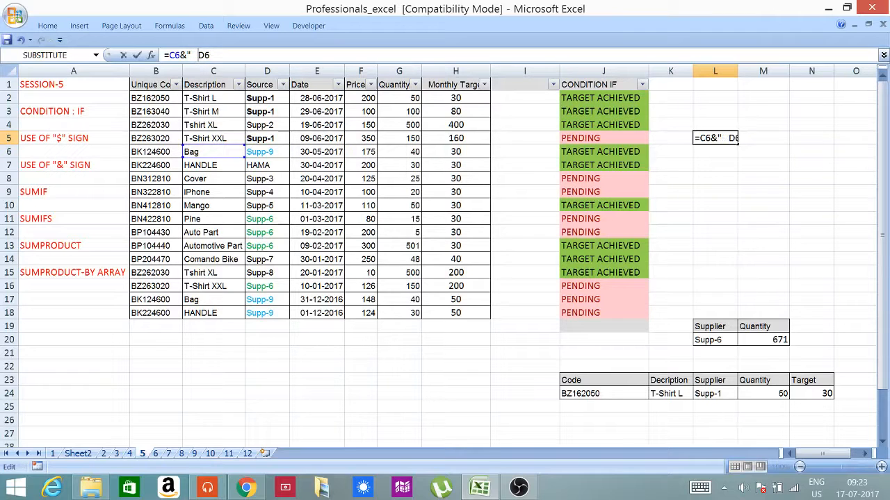
{"action": "type", "text": "   \""}
{"action": "type", "text": "&"}
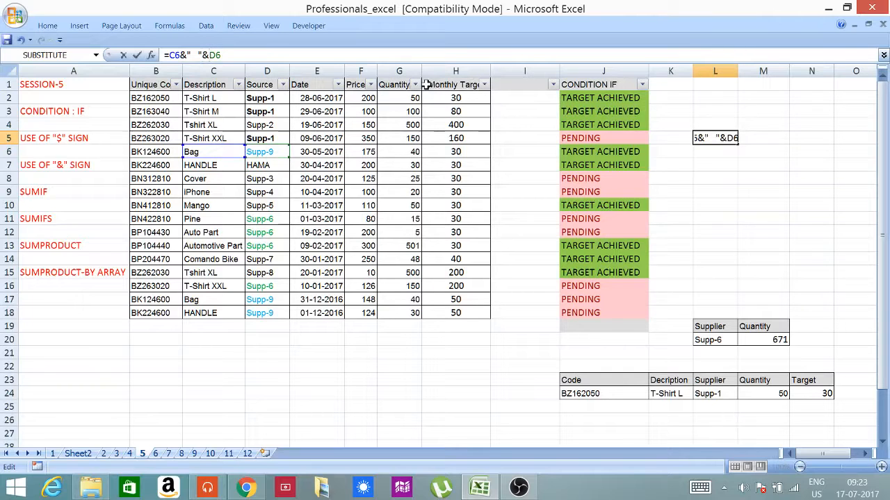
{"action": "key", "text": "Return"}
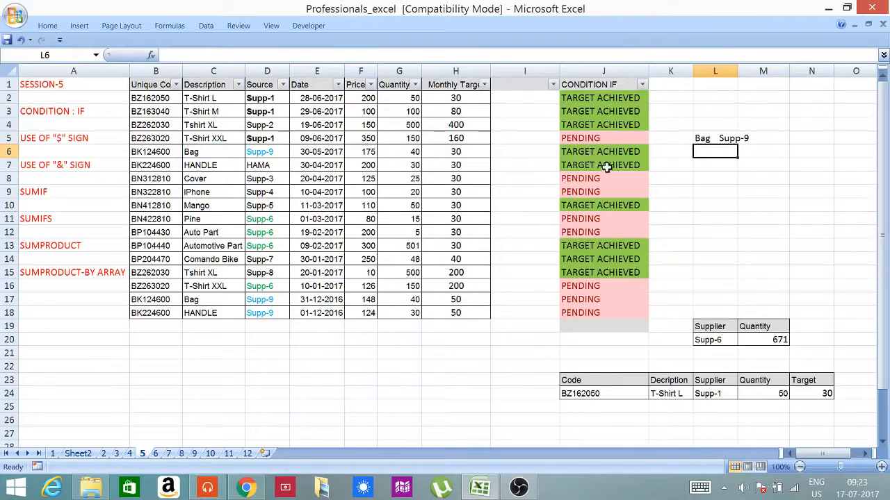
{"action": "left_click", "coordinate": [718, 138]}
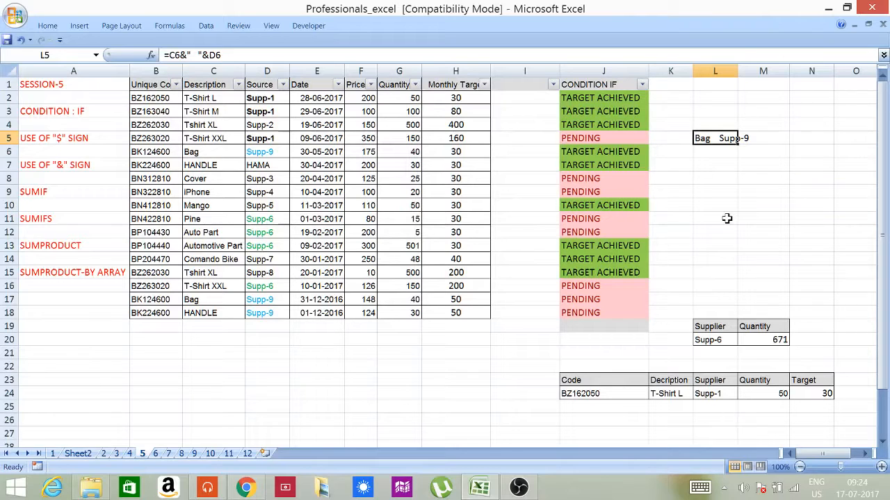
- Enter the relative reference =D2 in cell L7 to pull in the first supplier of the Source column
{"action": "left_click", "coordinate": [709, 165]}
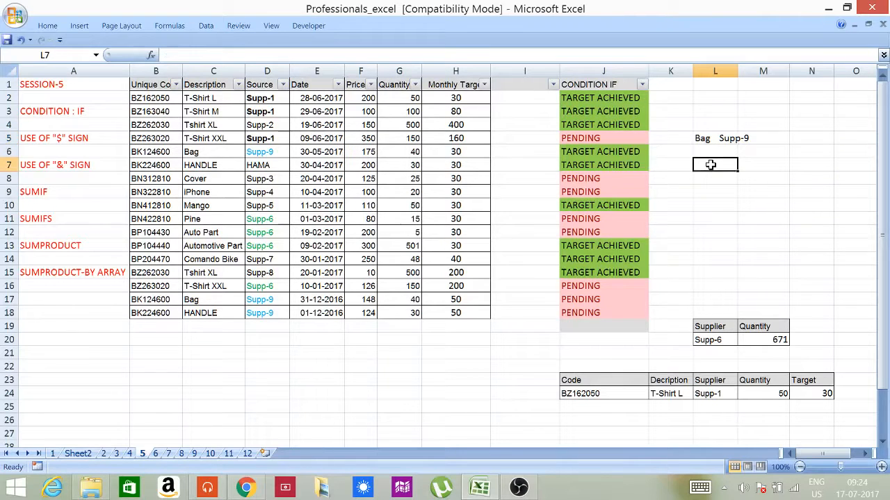
{"action": "type", "text": "="}
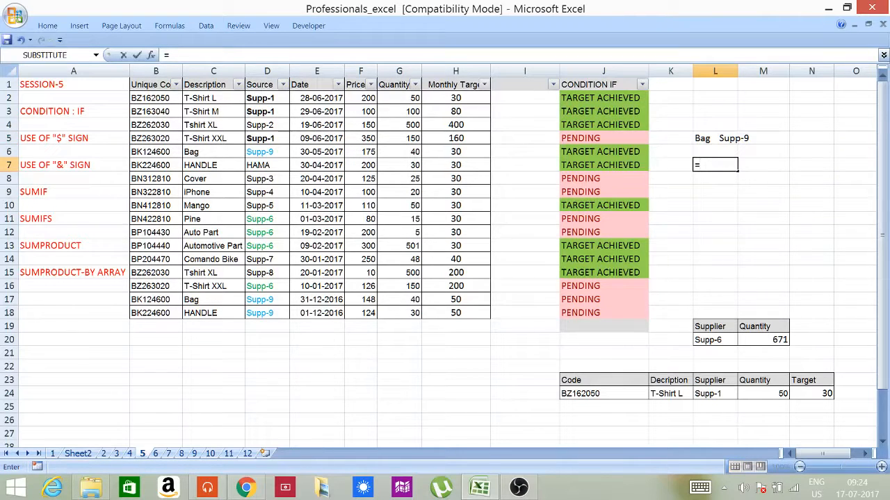
{"action": "key", "text": "Left"}
{"action": "key", "text": "Left"}
{"action": "key", "text": "Left"}
{"action": "key", "text": "Left"}
{"action": "key", "text": "Left"}
{"action": "key", "text": "Left"}
{"action": "key", "text": "Left"}
{"action": "key", "text": "Left"}
{"action": "key", "text": "Left"}
{"action": "key", "text": "Right"}
{"action": "key", "text": "Left"}
{"action": "key", "text": "Right"}
{"action": "key", "text": "Up"}
{"action": "key", "text": "Up"}
{"action": "key", "text": "Up"}
{"action": "key", "text": "Up"}
{"action": "key", "text": "Up"}
{"action": "key", "text": "shift+Down"}
{"action": "key", "text": "shift+Down"}
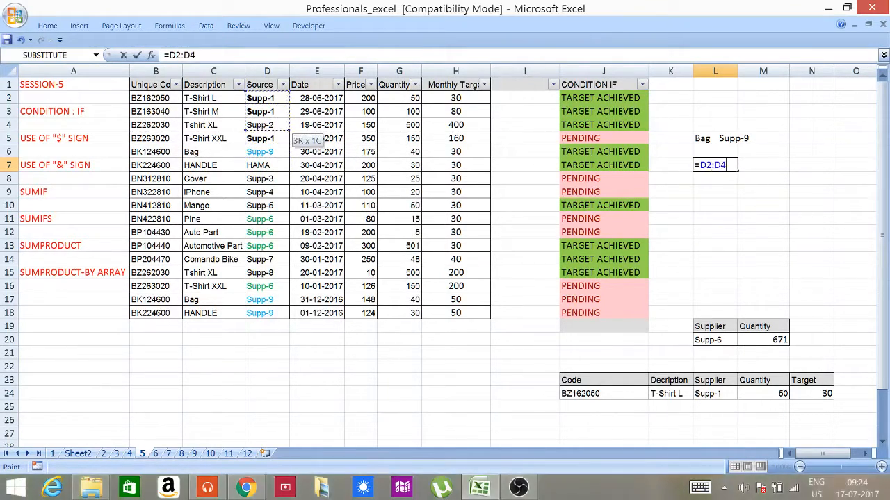
{"action": "key", "text": "Up"}
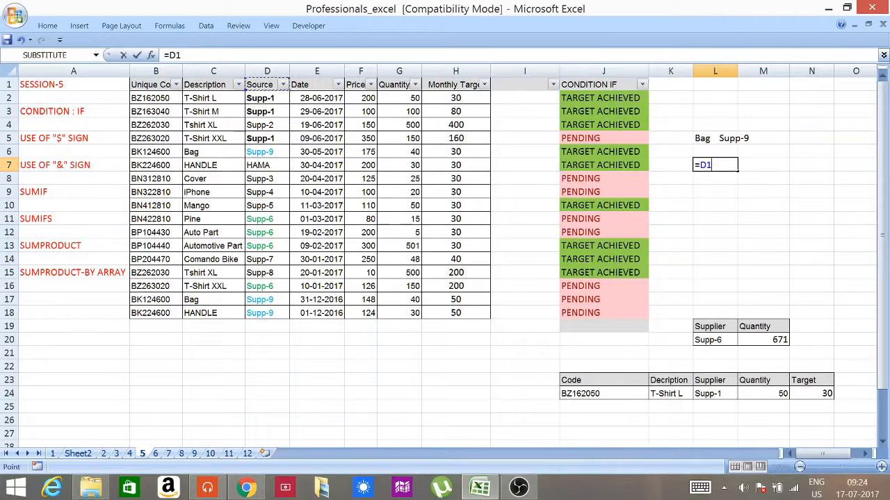
{"action": "key", "text": "Down"}
{"action": "key", "text": "Return"}
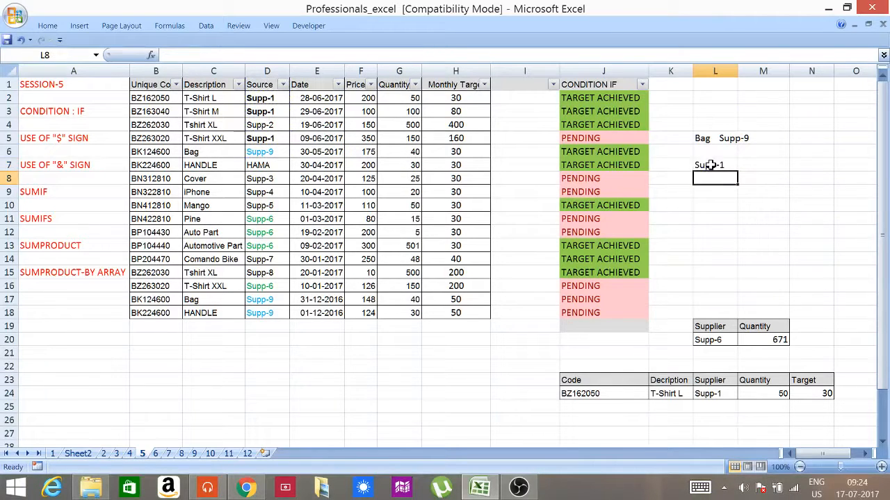
- Copy the reference in L7 down through L10 and compare it with source cells D3 and D4
{"action": "left_click", "coordinate": [725, 161]}
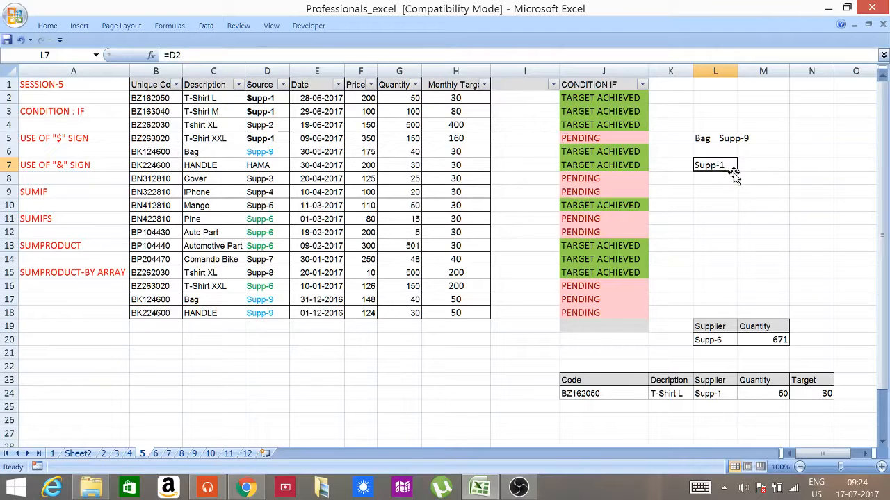
{"action": "left_click_drag", "start_coordinate": [736, 172], "coordinate": [741, 217]}
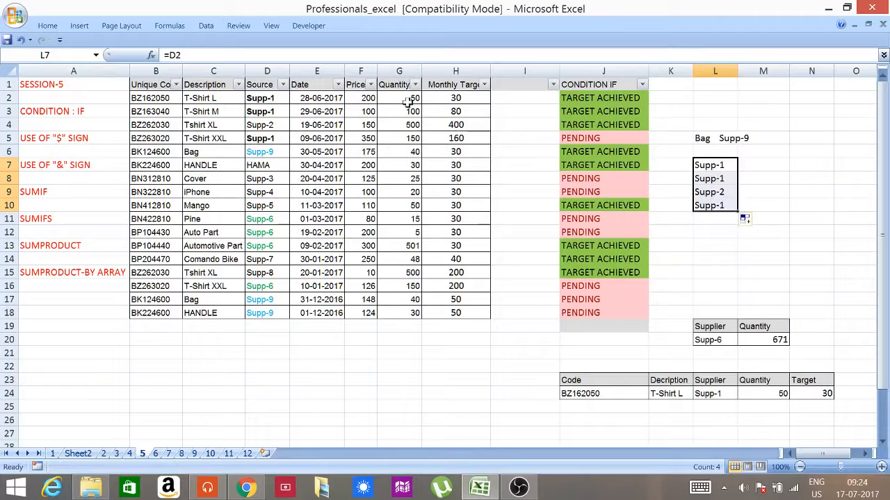
{"action": "left_click", "coordinate": [272, 111]}
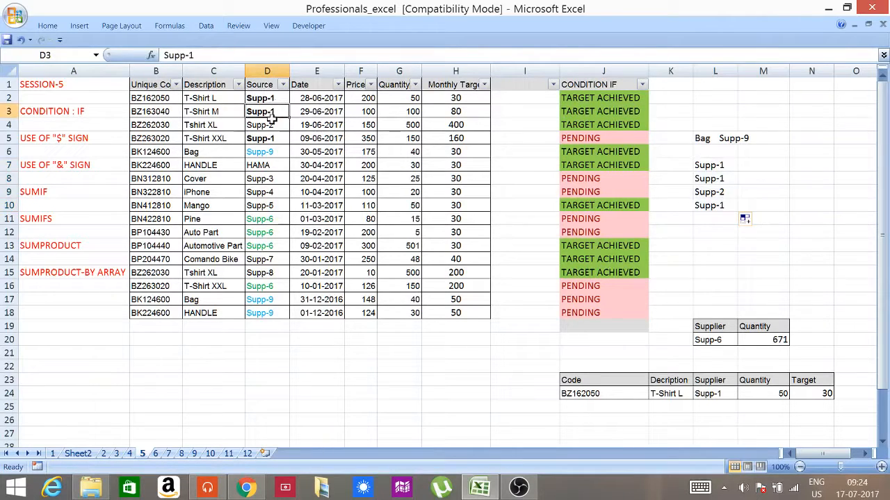
{"action": "left_click", "coordinate": [271, 123]}
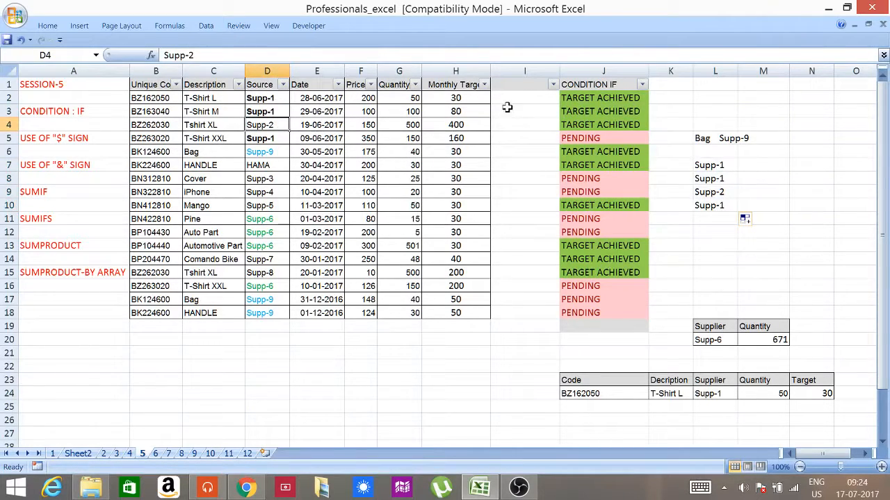
- Enter the relative reference =D2 in cell I2 beside the Monthly Target column and select that cell again
{"action": "left_click", "coordinate": [530, 93]}
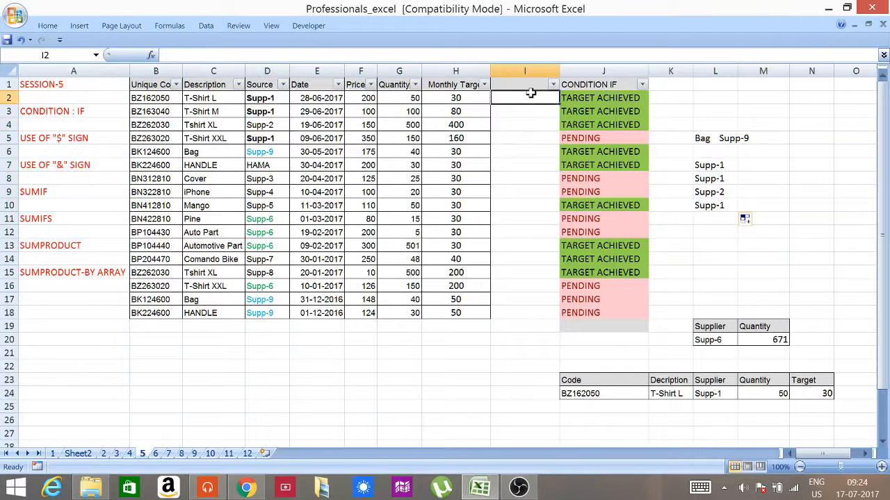
{"action": "type", "text": "="}
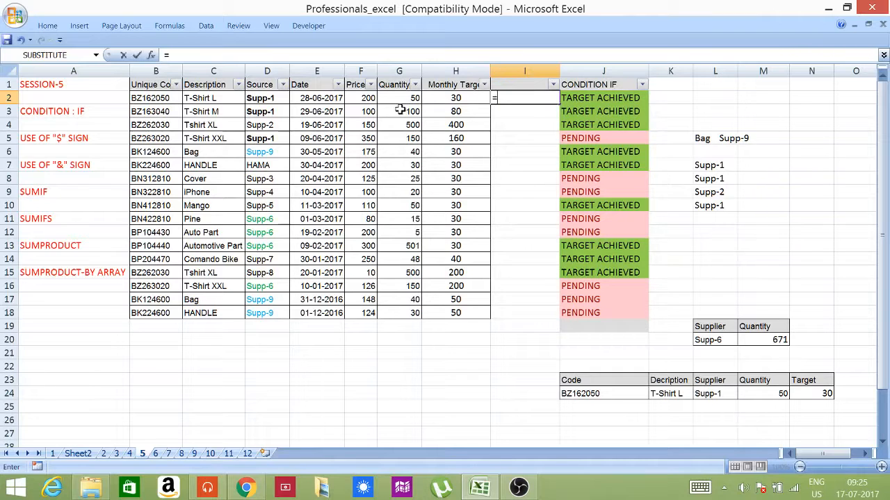
{"action": "left_click", "coordinate": [276, 98]}
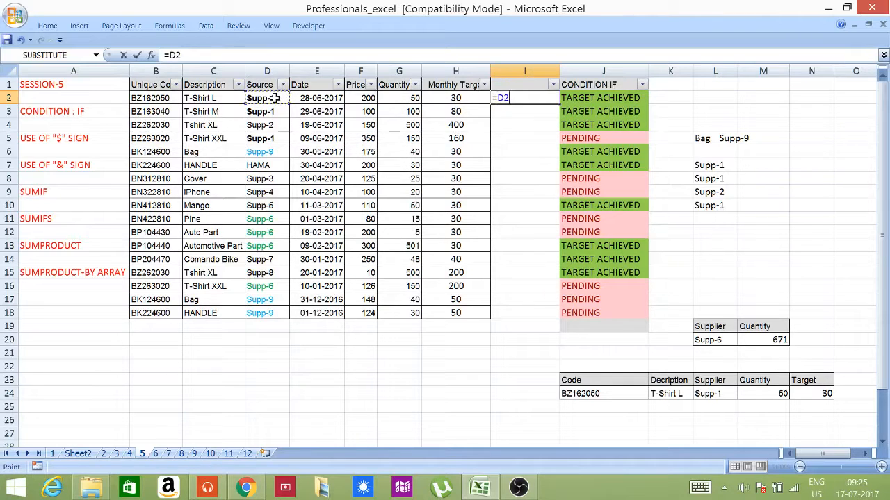
{"action": "key", "text": "Return"}
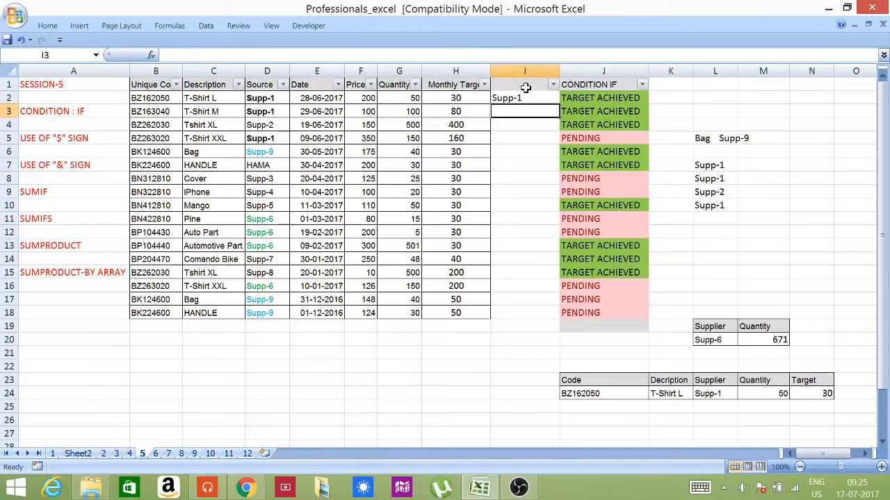
{"action": "left_click", "coordinate": [529, 98]}
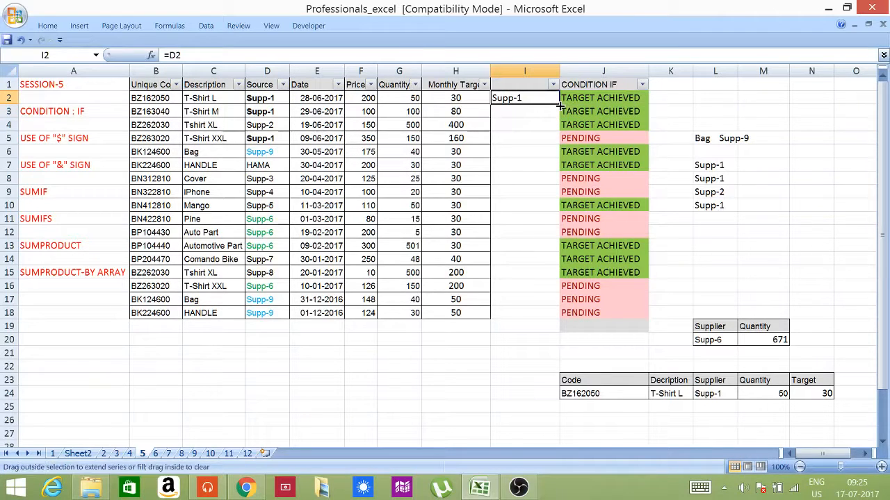
- Fill the I2 reference down to row 18 and lock its column by changing I2 to =$D2
{"action": "double_click", "coordinate": [558, 104]}
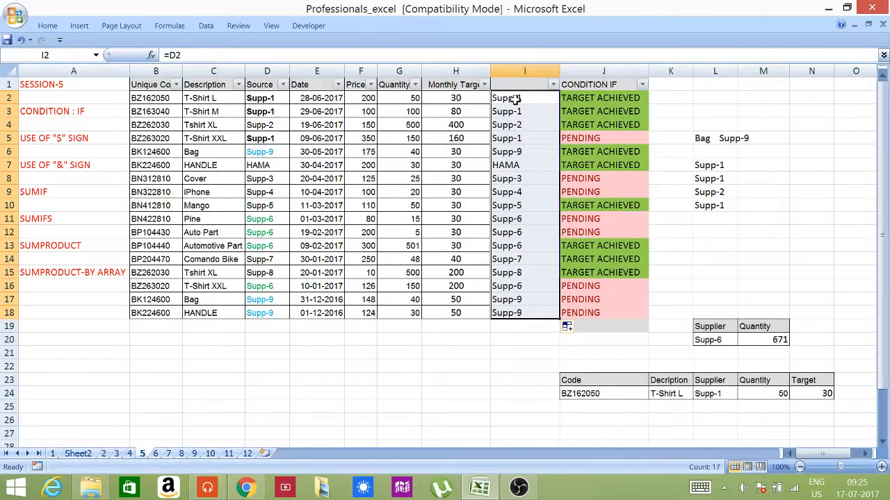
{"action": "left_click", "coordinate": [515, 100]}
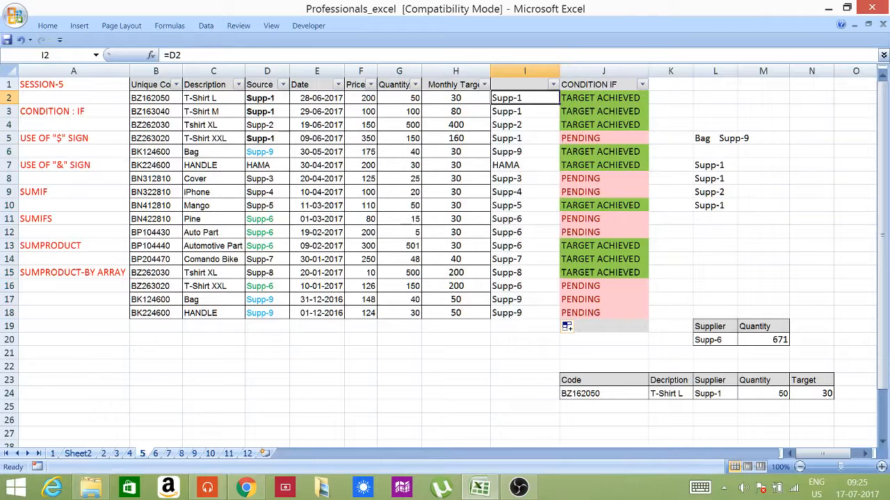
{"action": "left_click", "coordinate": [169, 56]}
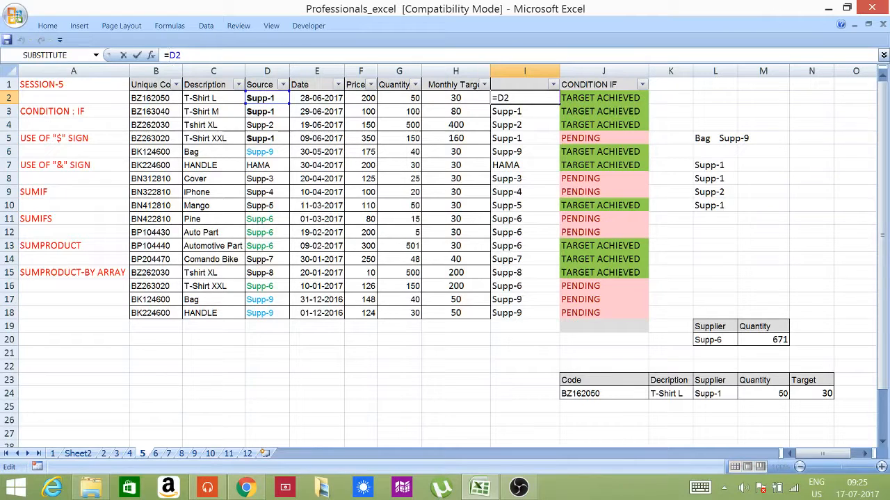
{"action": "type", "text": "$"}
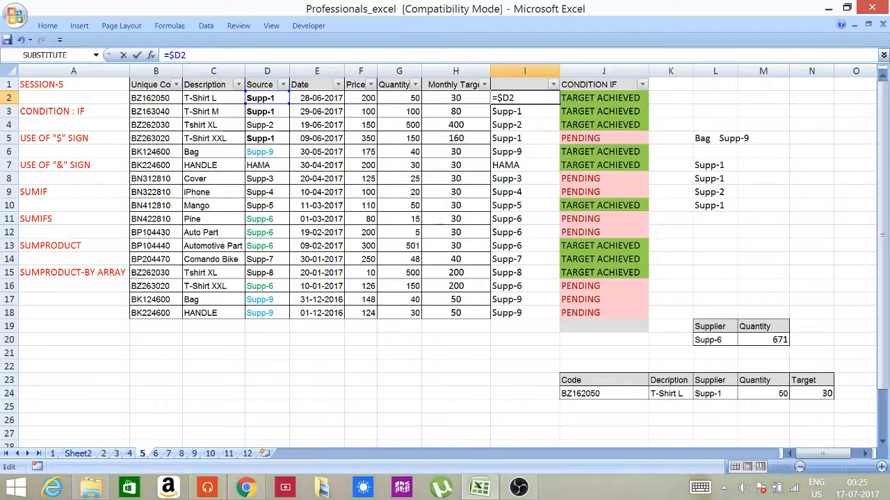
{"action": "key", "text": "Return"}
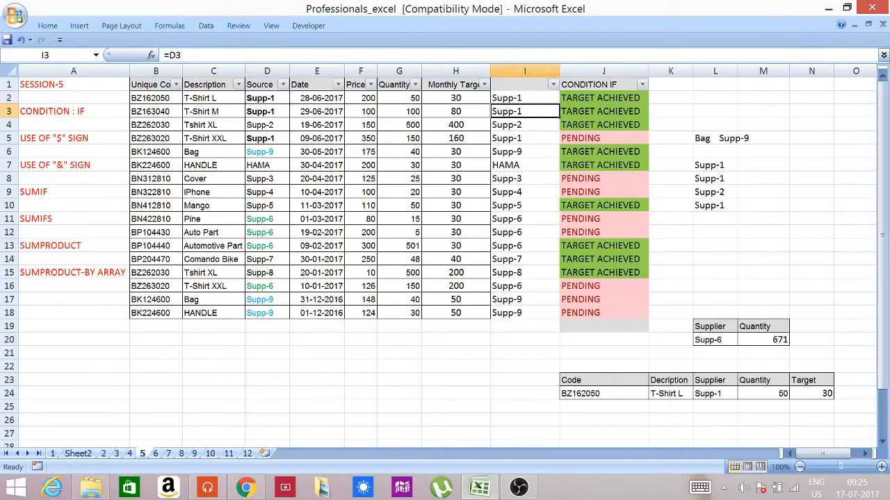
- Copy the column-locked reference =$D2 from I2 down to I18 and select I2 again
{"action": "left_click", "coordinate": [512, 97]}
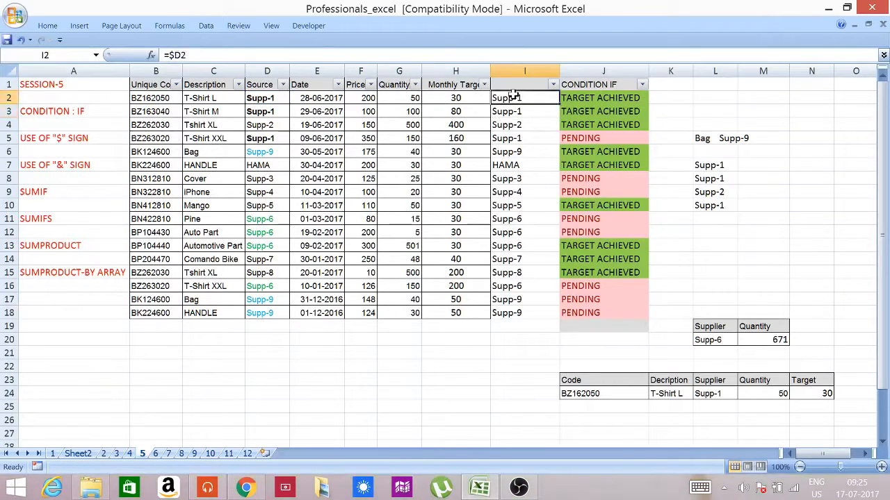
{"action": "double_click", "coordinate": [559, 104]}
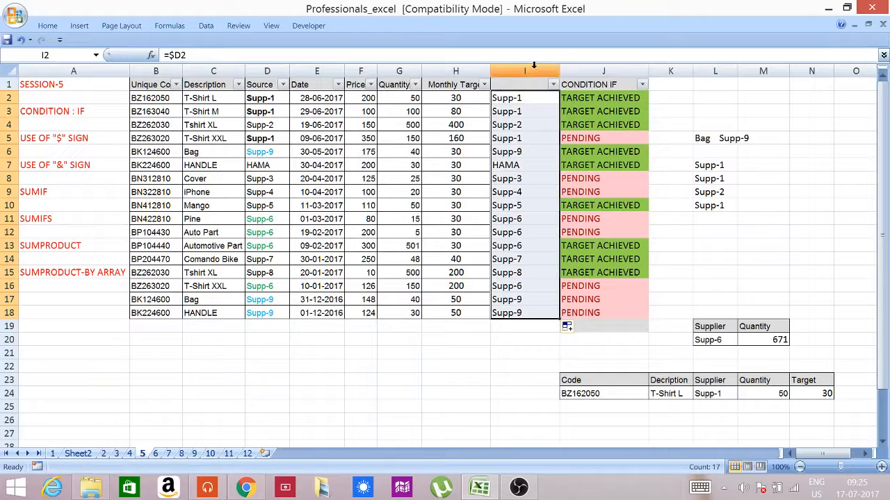
{"action": "left_click", "coordinate": [521, 96]}
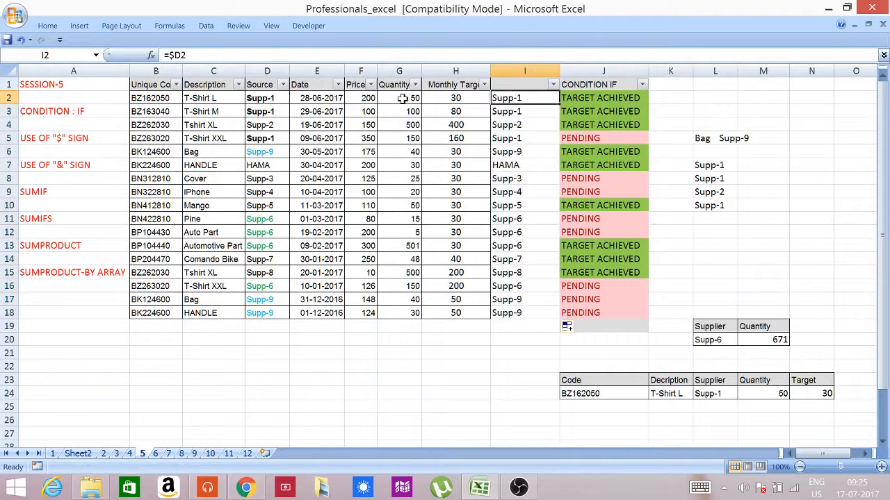
- Make the I2 reference fully absolute as =$D$2, fill it down to I18, and compare it with source cell D2
{"action": "key", "text": "F2"}
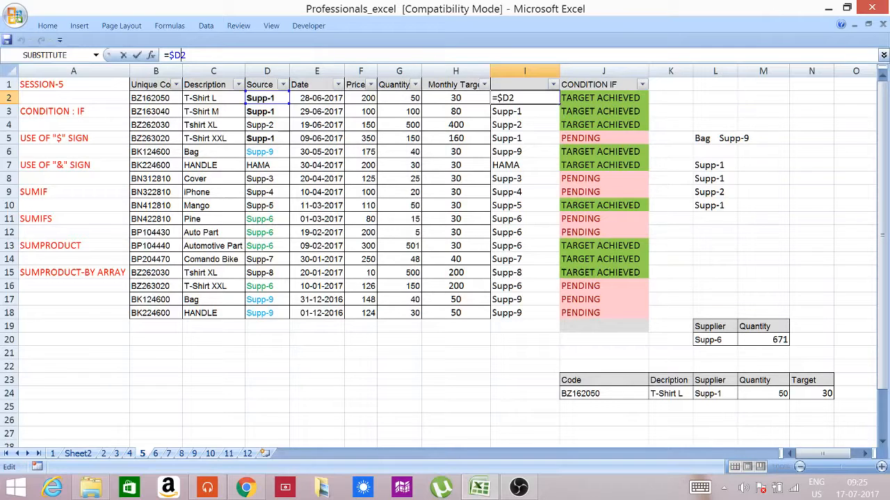
{"action": "type", "text": "$"}
{"action": "key", "text": "Return"}
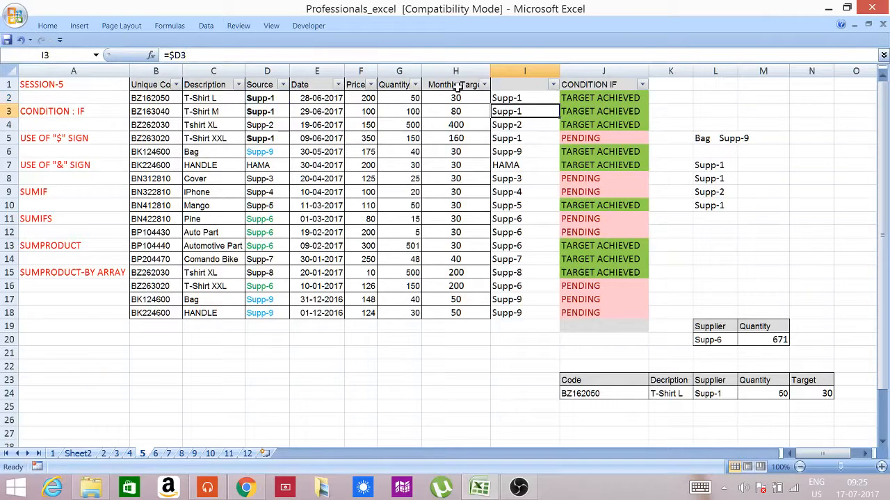
{"action": "left_click", "coordinate": [536, 98]}
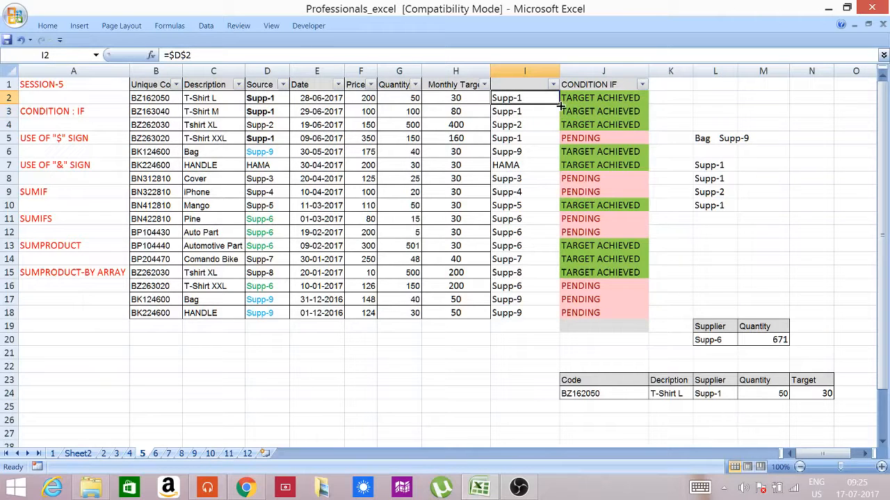
{"action": "double_click", "coordinate": [558, 104]}
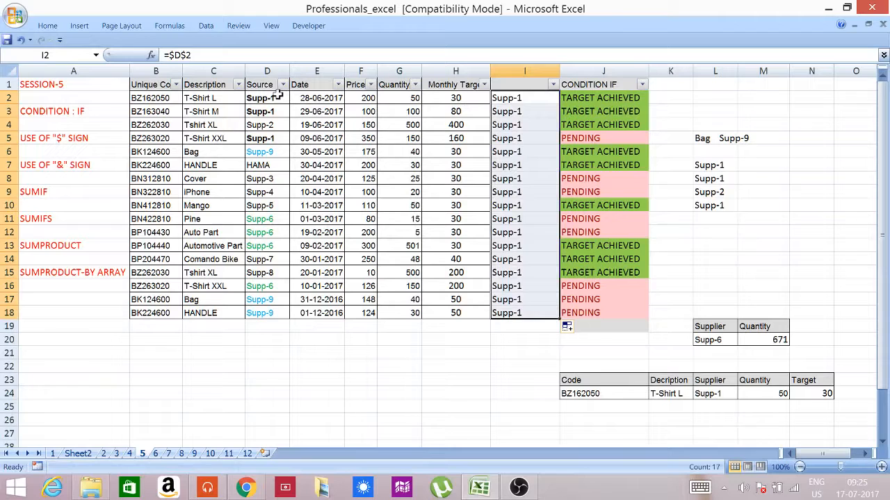
{"action": "left_click", "coordinate": [281, 96]}
{"action": "left_click", "coordinate": [506, 98]}
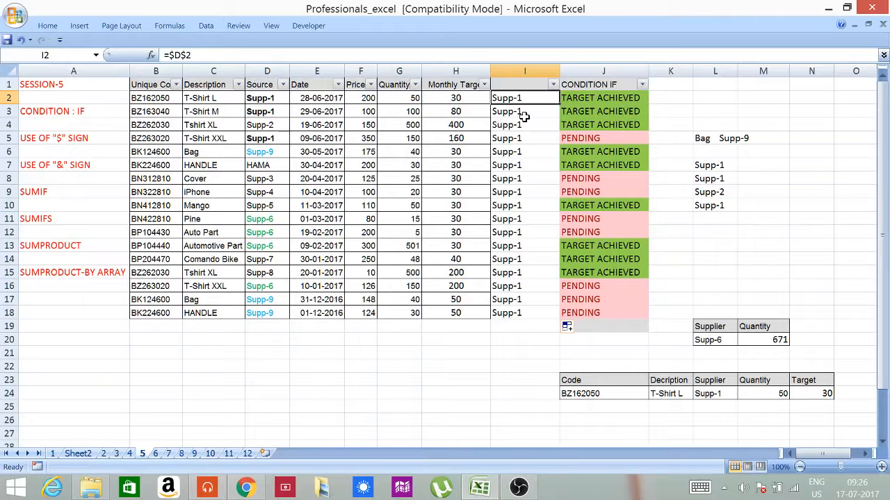
- Clear the contents of columns I and L, and select the SUMIF topic in A9
{"action": "left_click", "coordinate": [535, 70]}
{"action": "key", "text": "Delete"}
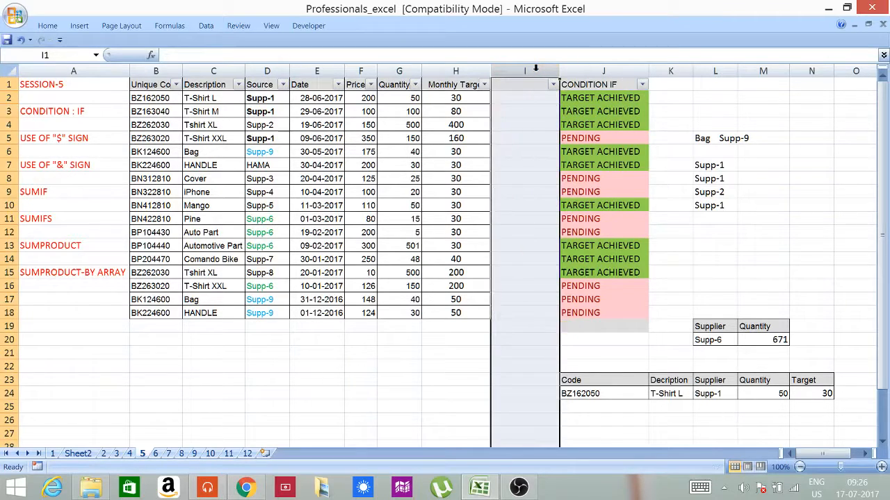
{"action": "left_click", "coordinate": [722, 66]}
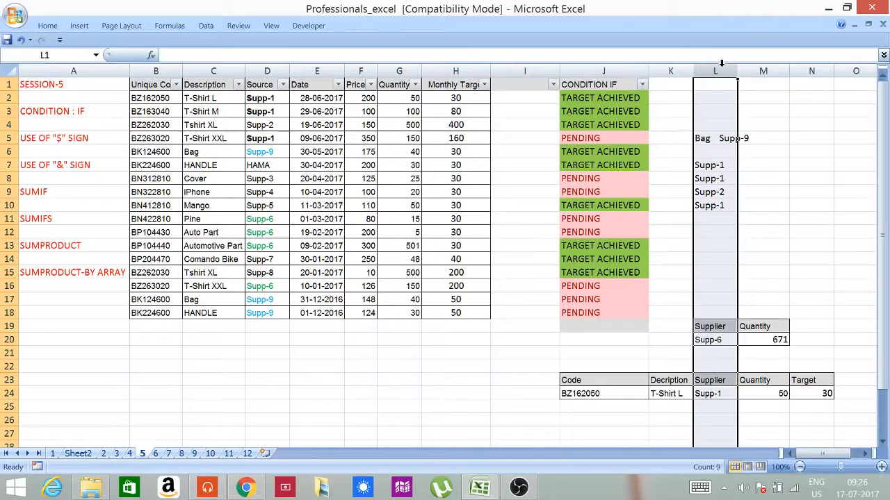
{"action": "key", "text": "Delete"}
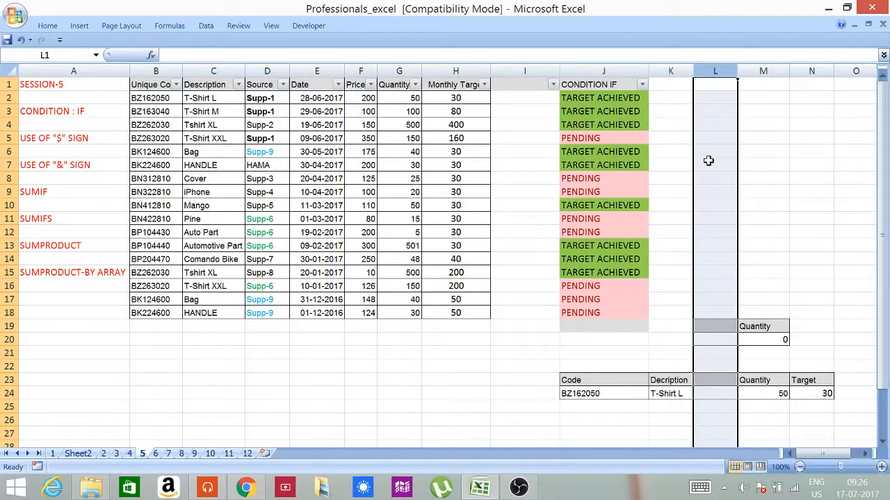
{"action": "left_click", "coordinate": [789, 168]}
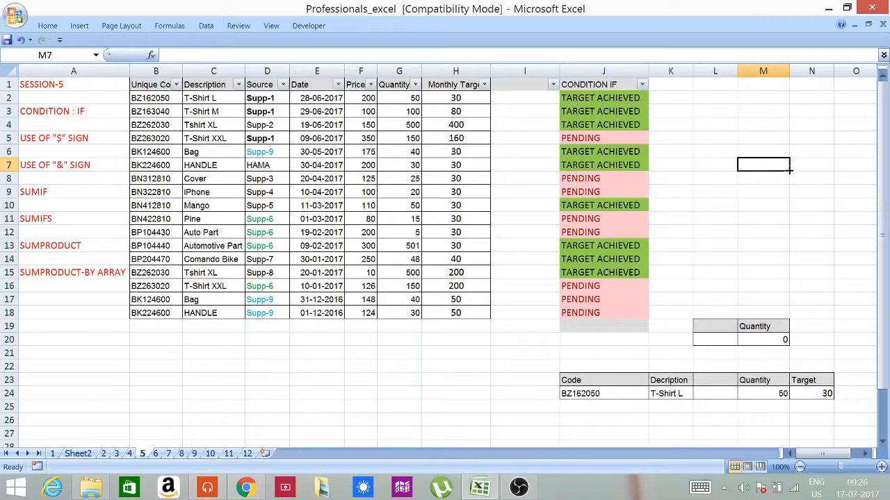
{"action": "left_click", "coordinate": [75, 193]}
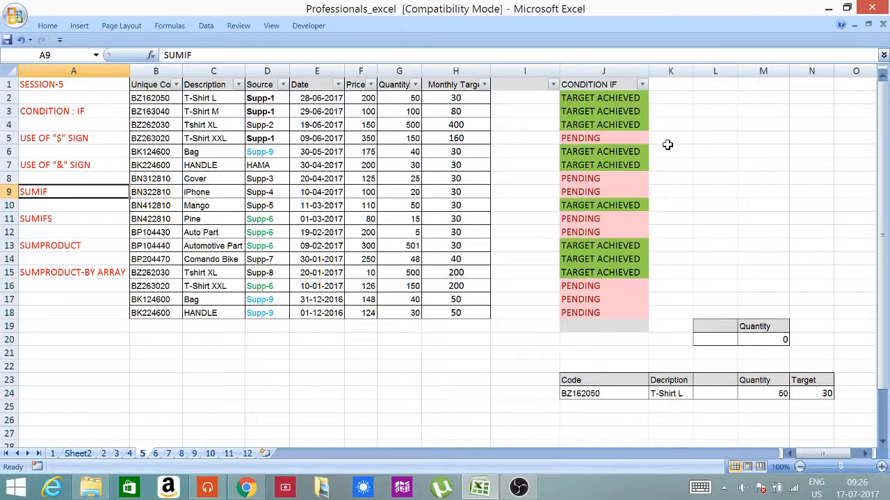
- Delete the empty column I between Monthly Target and CONDITION IF
{"action": "left_click", "coordinate": [512, 71]}
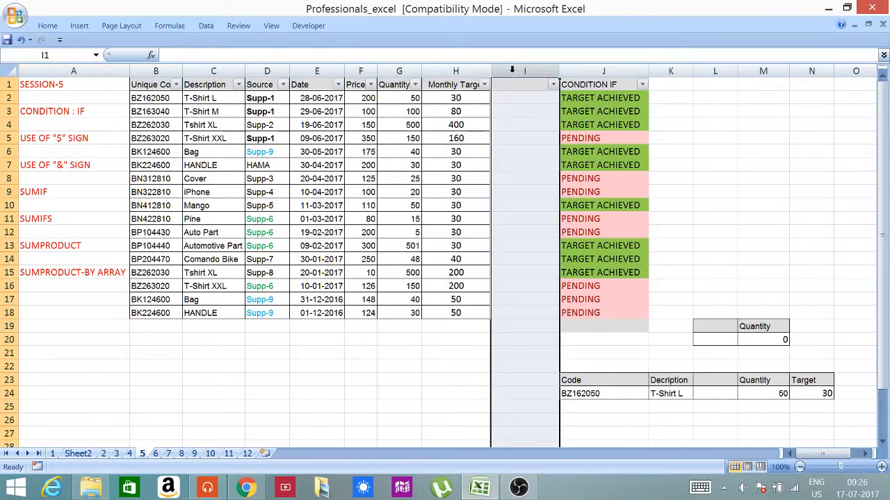
{"action": "right_click", "coordinate": [512, 71]}
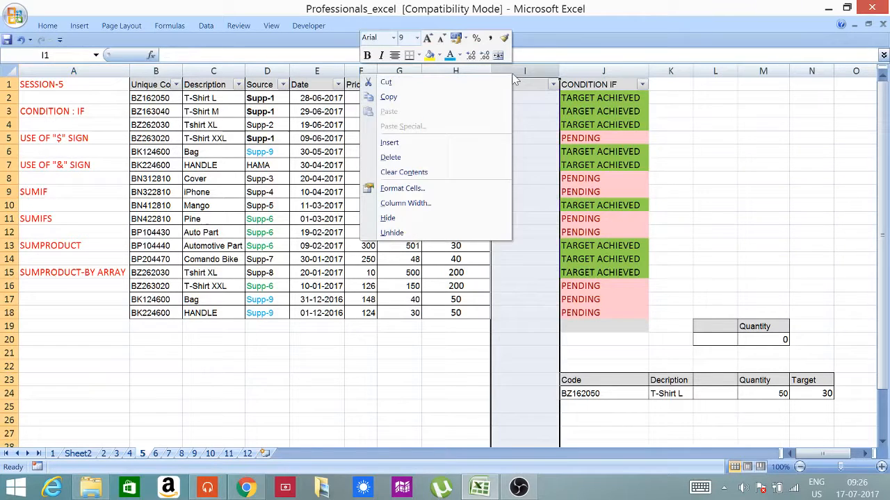
{"action": "left_click", "coordinate": [438, 158]}
{"action": "left_click", "coordinate": [632, 143]}
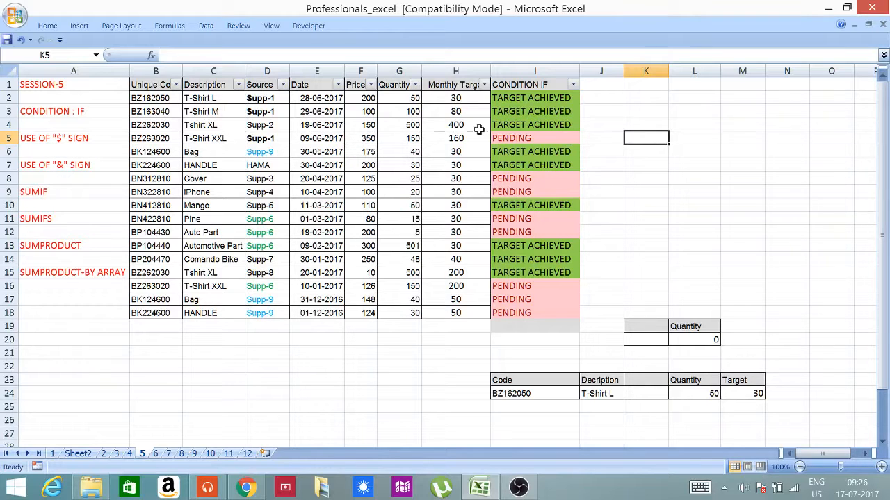
- Examine the T-shirt, Pine and auto part entries in the Description column and the first four suppliers in the Source column
{"action": "left_click", "coordinate": [210, 99]}
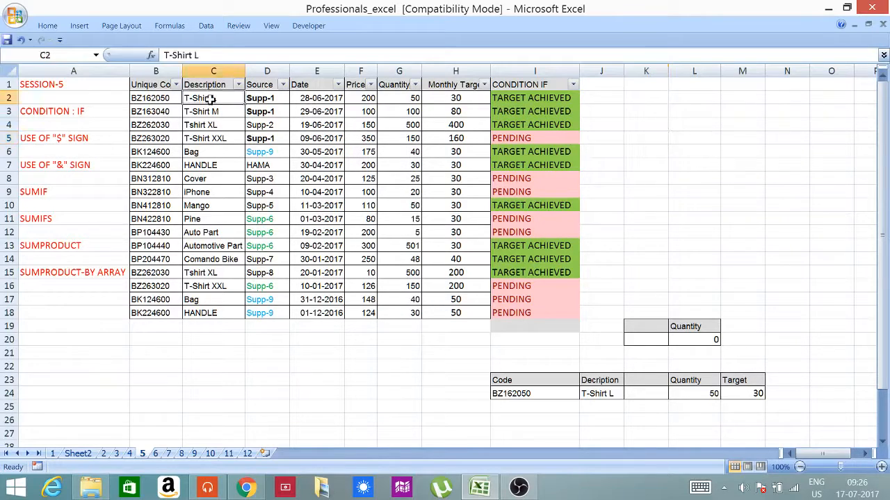
{"action": "left_click", "coordinate": [211, 111]}
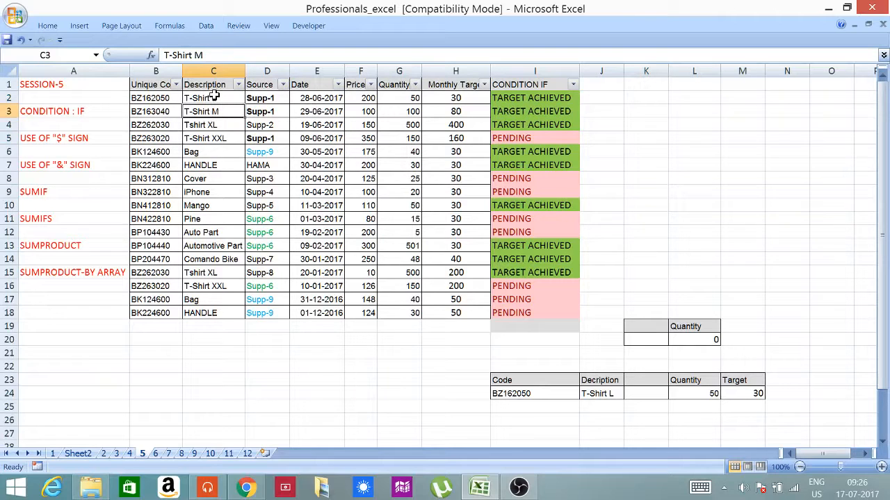
{"action": "left_click", "coordinate": [209, 139]}
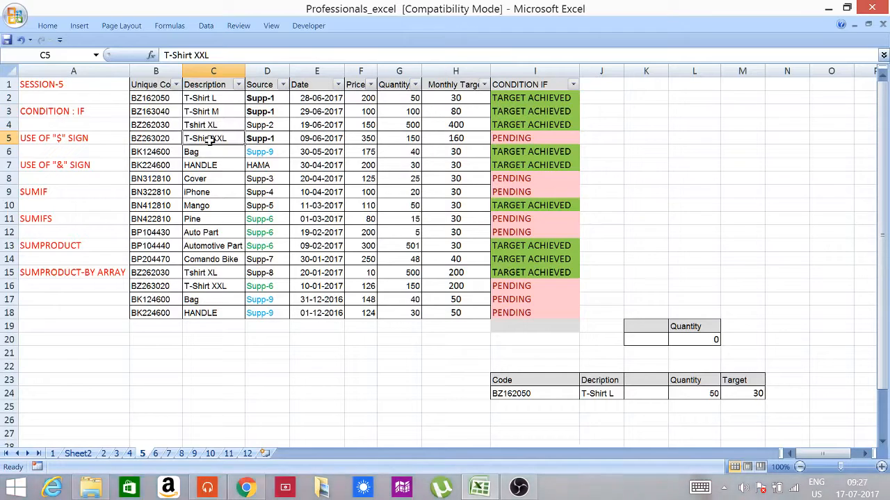
{"action": "left_click", "coordinate": [210, 219]}
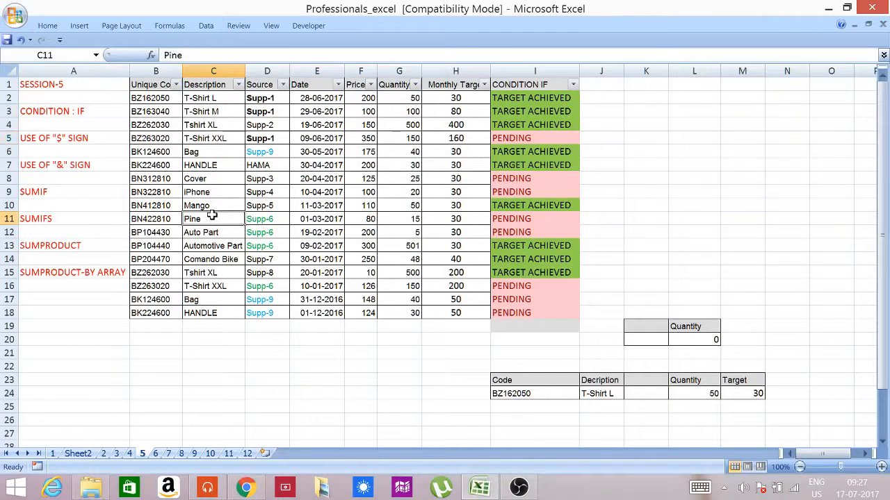
{"action": "left_click", "coordinate": [210, 229]}
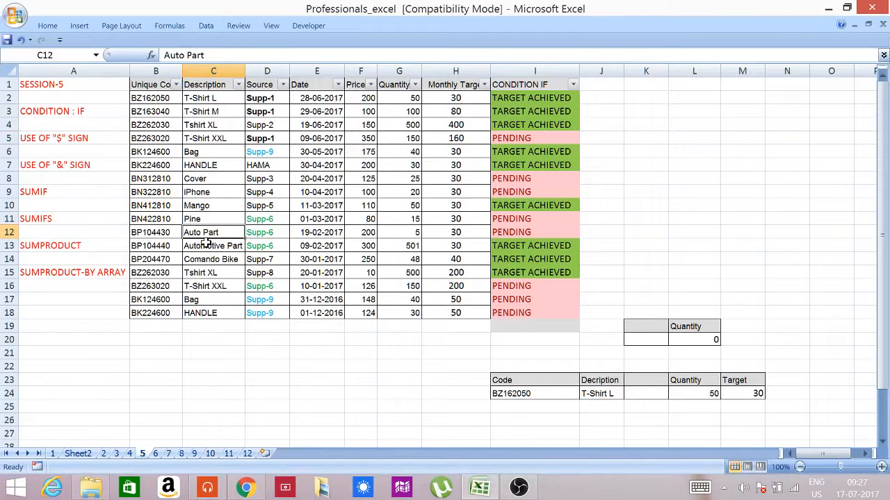
{"action": "left_click", "coordinate": [207, 243]}
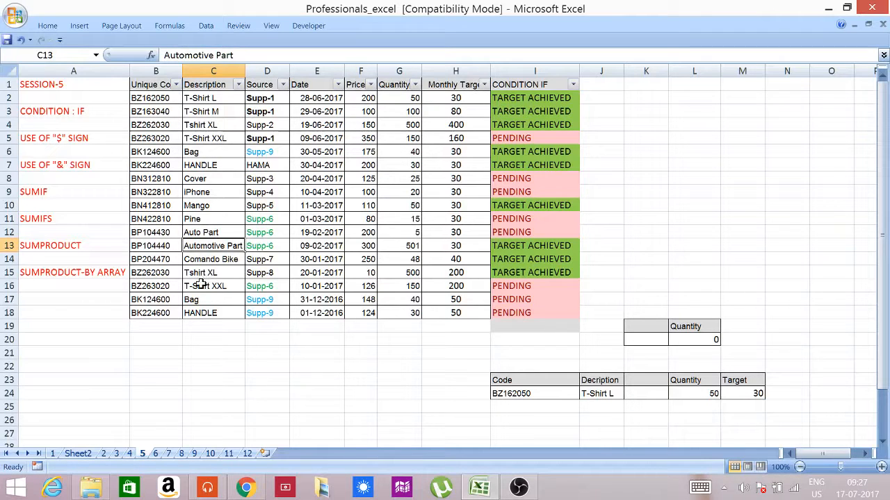
{"action": "left_click", "coordinate": [200, 285]}
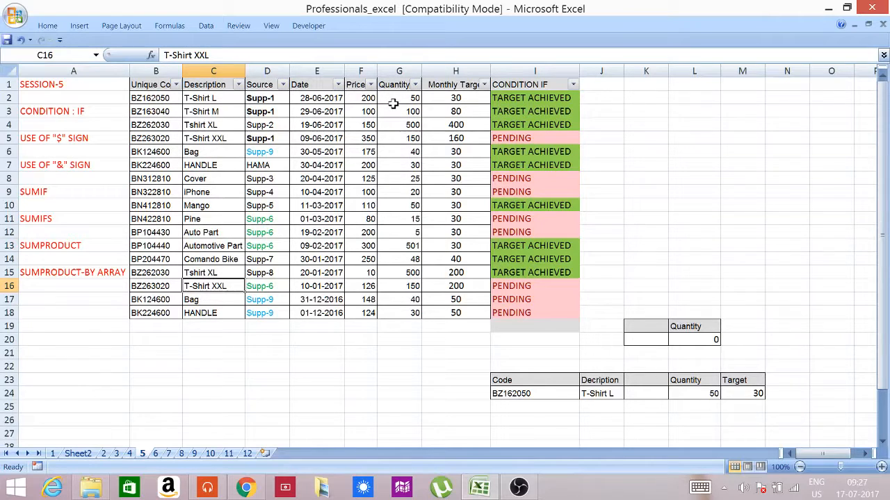
{"action": "left_click_drag", "start_coordinate": [267, 98], "coordinate": [275, 140]}
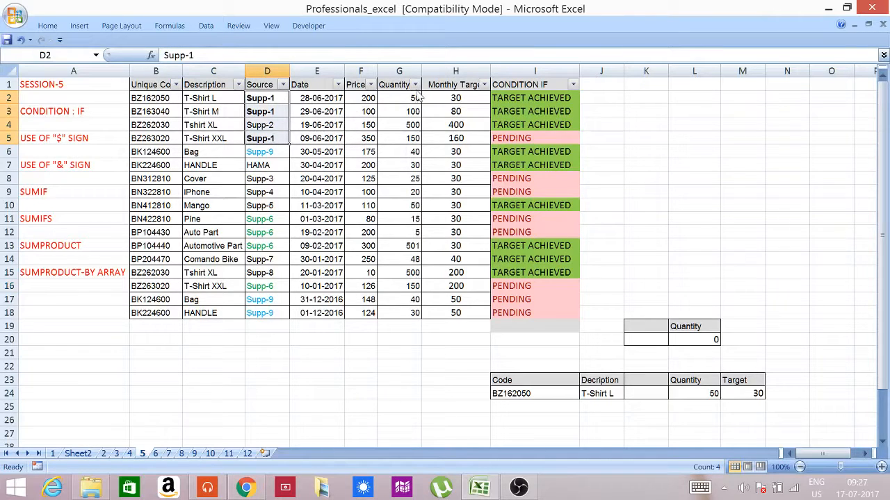
- Add the summary headers SOURCE in K1 and QTY in L1
{"action": "left_click", "coordinate": [632, 100]}
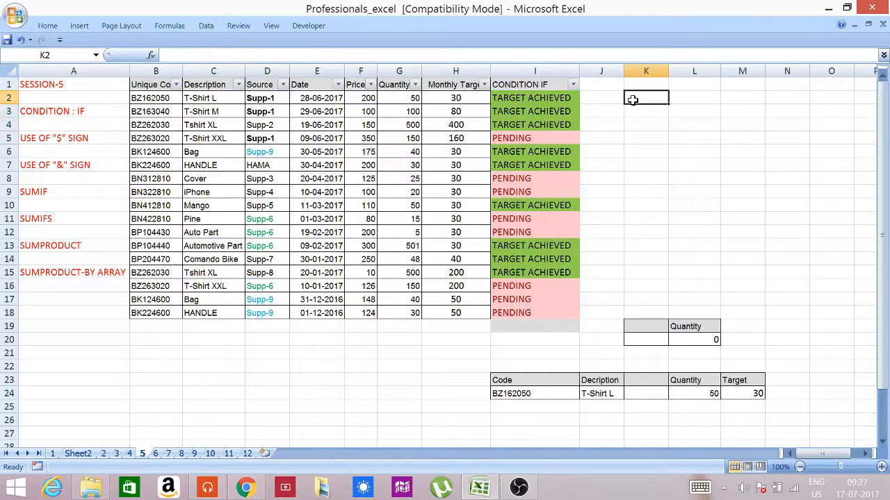
{"action": "left_click", "coordinate": [640, 82]}
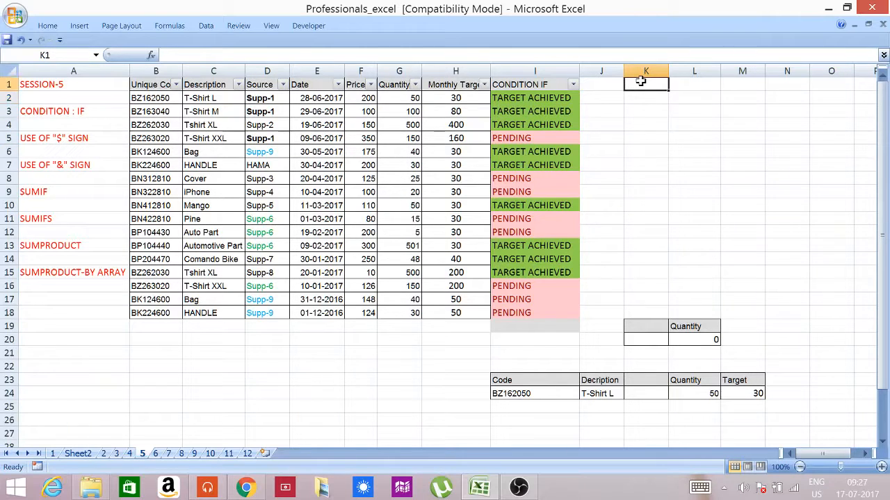
{"action": "type", "text": "SOURCE"}
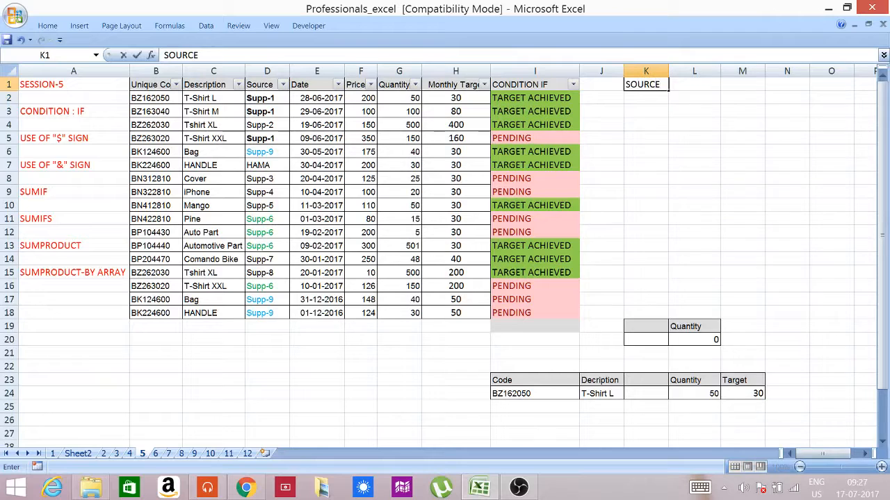
{"action": "key", "text": "Return"}
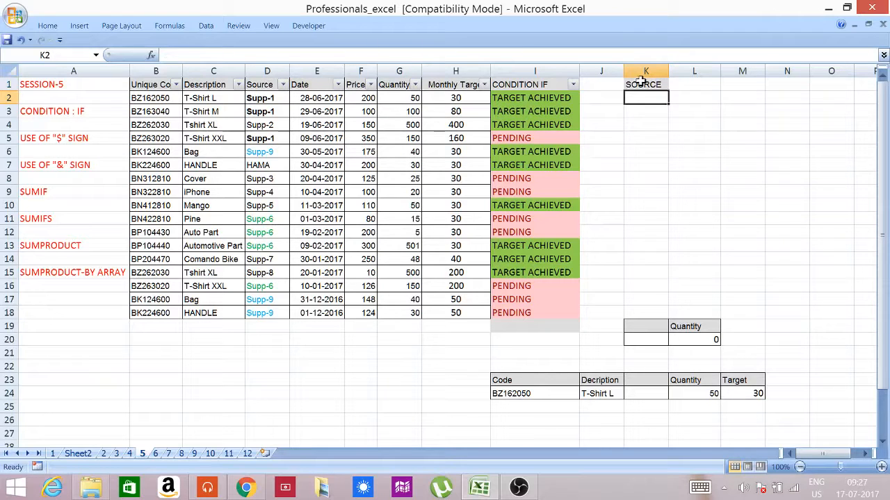
{"action": "key", "text": "Up"}
{"action": "key", "text": "Right"}
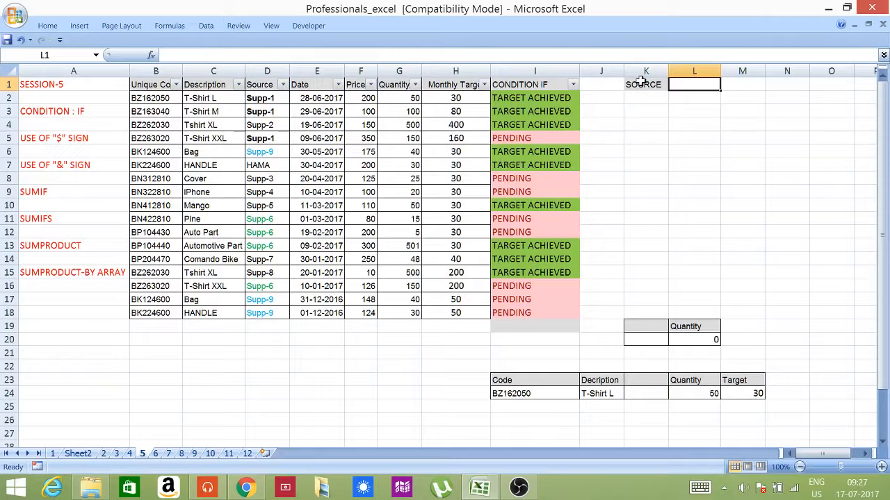
{"action": "type", "text": "QTY"}
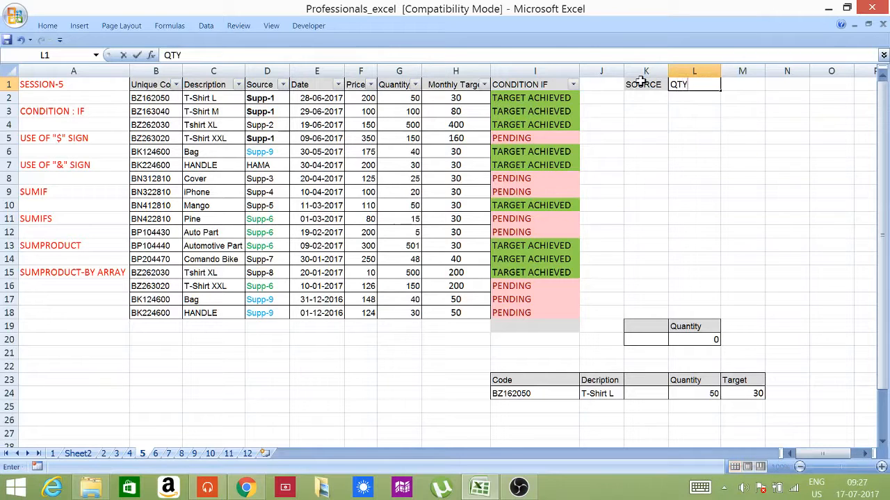
{"action": "key", "text": "Return"}
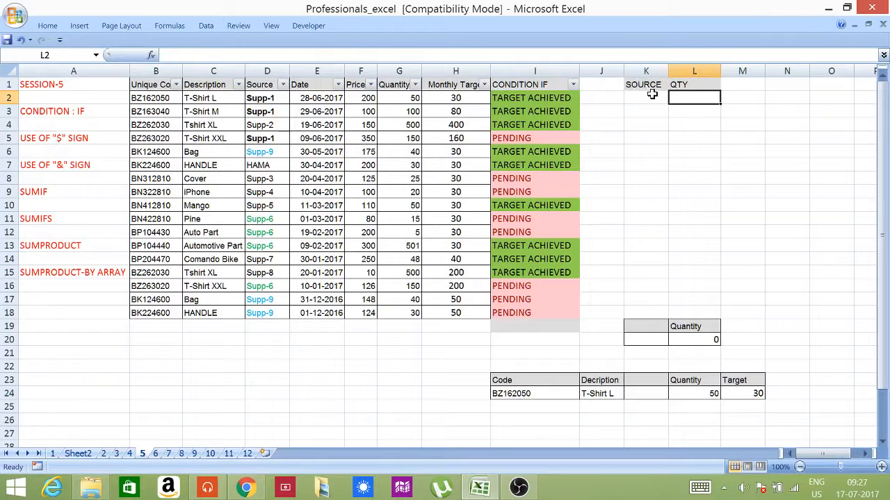
- Link cell K2 under SOURCE to the first supplier with the formula =D2
{"action": "left_click", "coordinate": [651, 95]}
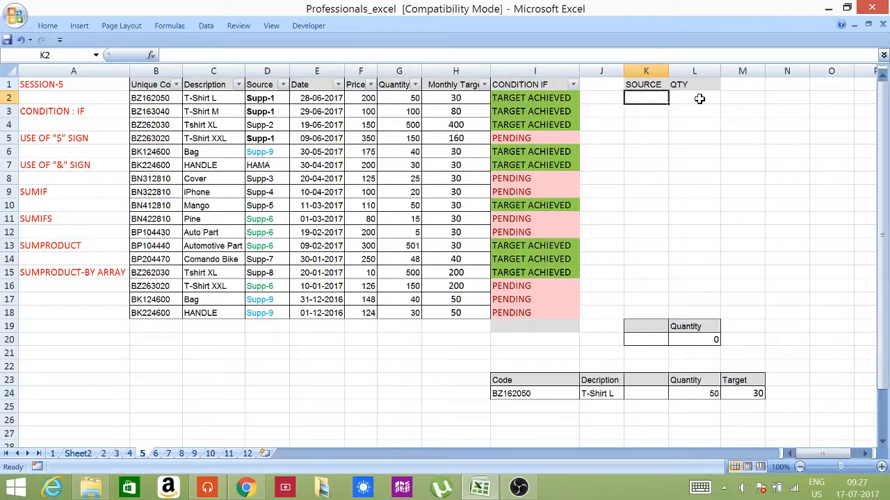
{"action": "type", "text": "="}
{"action": "key", "text": "Left"}
{"action": "key", "text": "Left"}
{"action": "key", "text": "Left"}
{"action": "key", "text": "Left"}
{"action": "key", "text": "Left"}
{"action": "key", "text": "Left"}
{"action": "key", "text": "Left"}
{"action": "key", "text": "Left"}
{"action": "key", "text": "Left"}
{"action": "key", "text": "Left"}
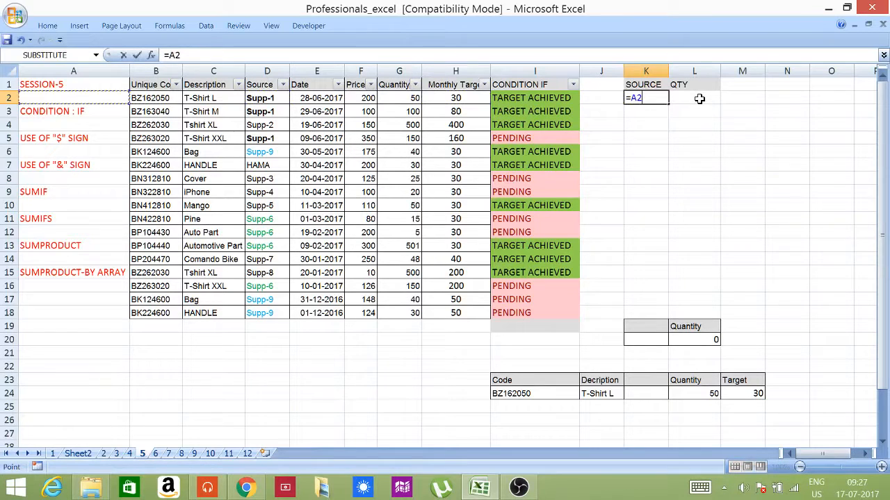
{"action": "key", "text": "Right"}
{"action": "key", "text": "Right"}
{"action": "key", "text": "Right"}
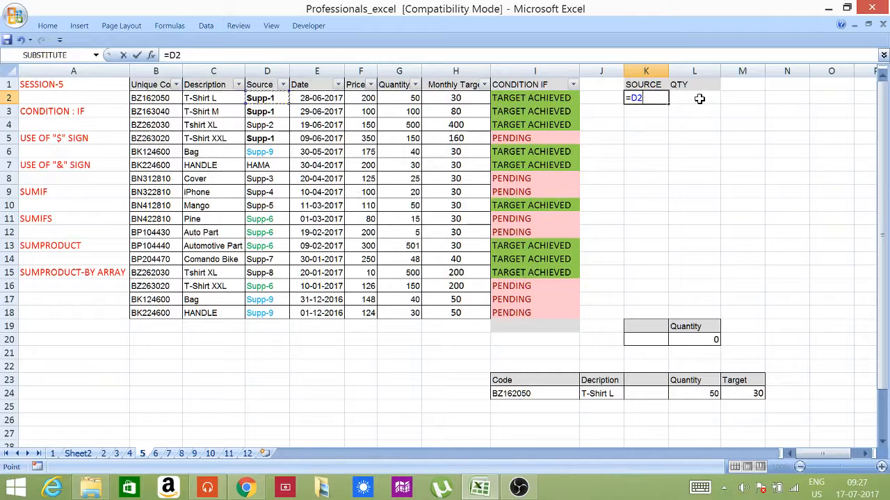
{"action": "key", "text": "Return"}
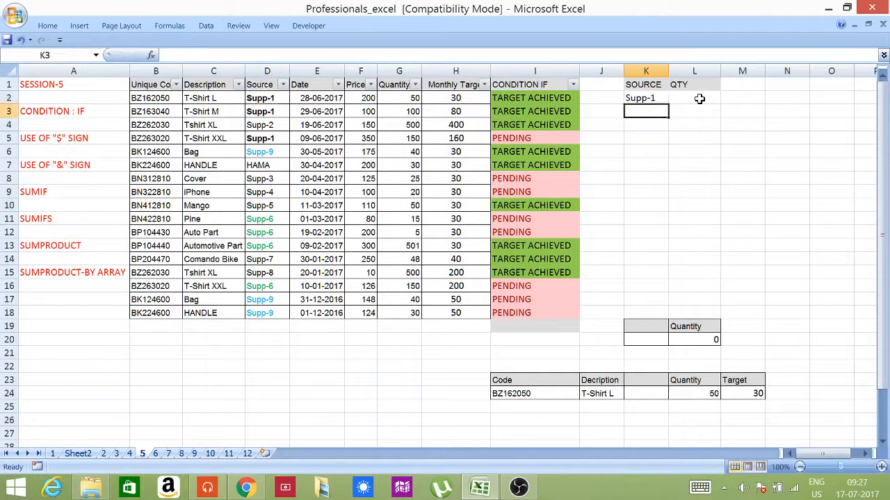
{"action": "left_click", "coordinate": [646, 97]}
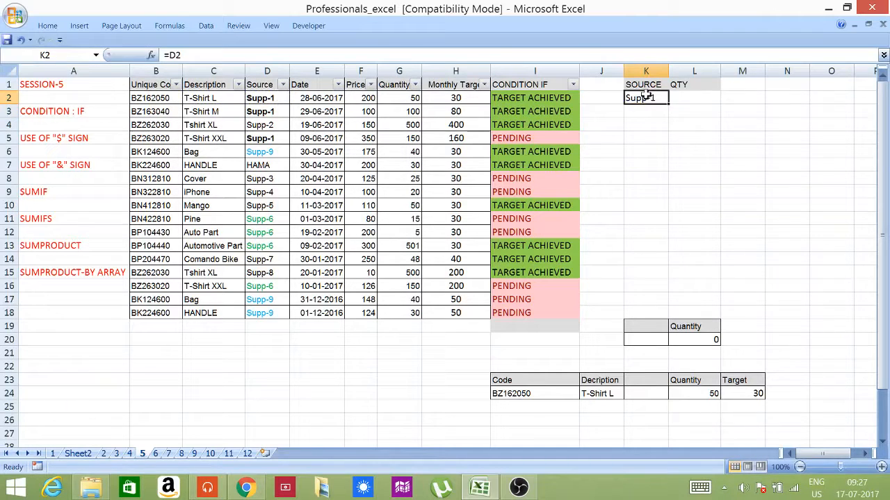
- Enter =SUMIF(D1:D18,K2,G1:G18) in L2 to total the quantity for the source in K2
{"action": "left_click", "coordinate": [693, 98]}
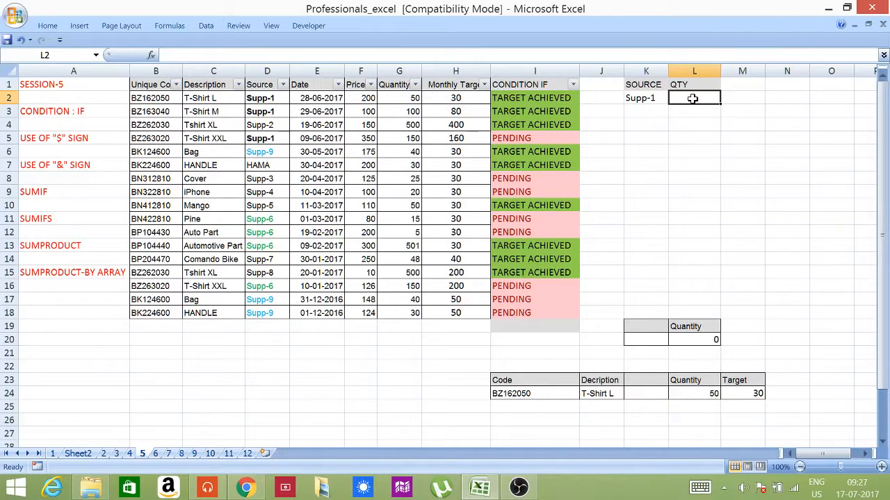
{"action": "type", "text": "="}
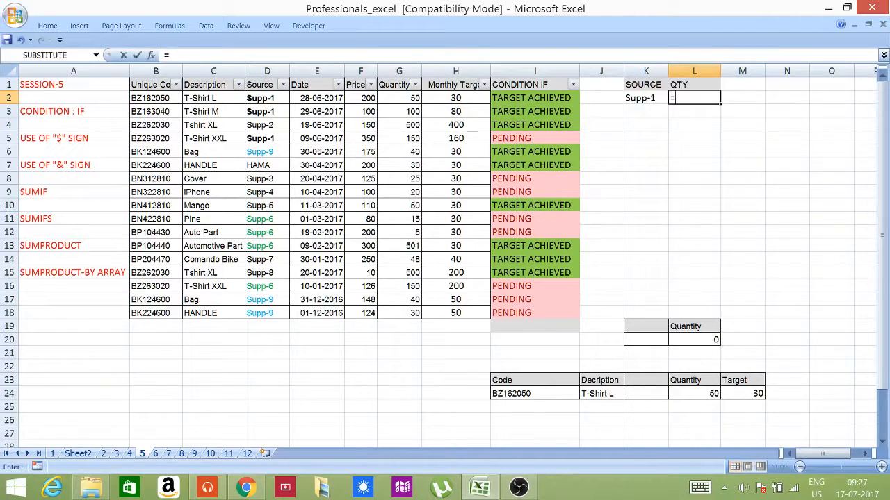
{"action": "type", "text": "SUM"}
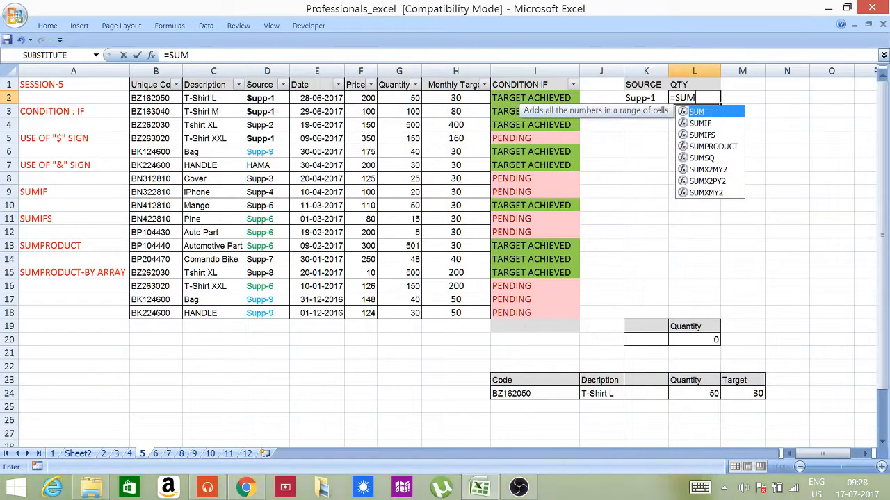
{"action": "type", "text": "IF"}
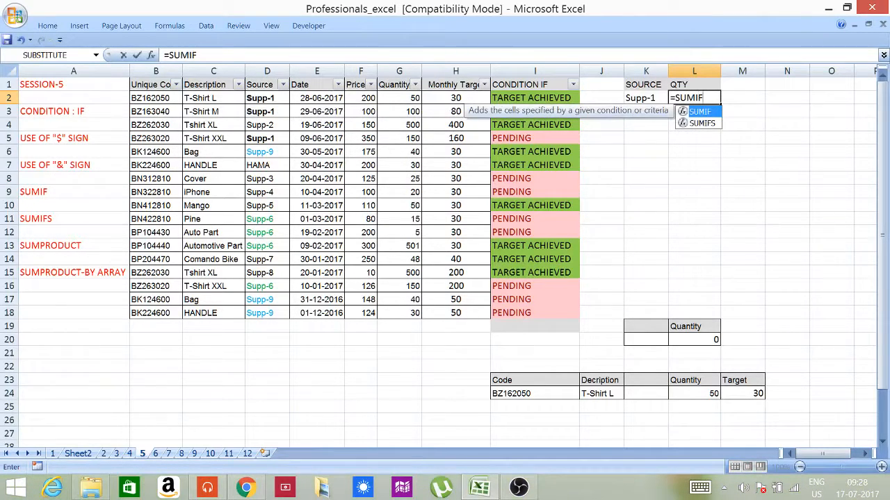
{"action": "type", "text": "("}
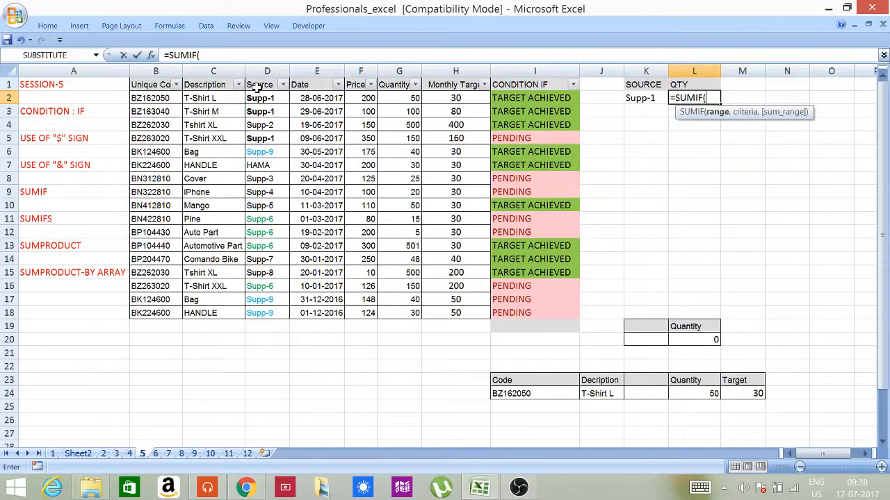
{"action": "left_click_drag", "start_coordinate": [258, 86], "coordinate": [263, 308]}
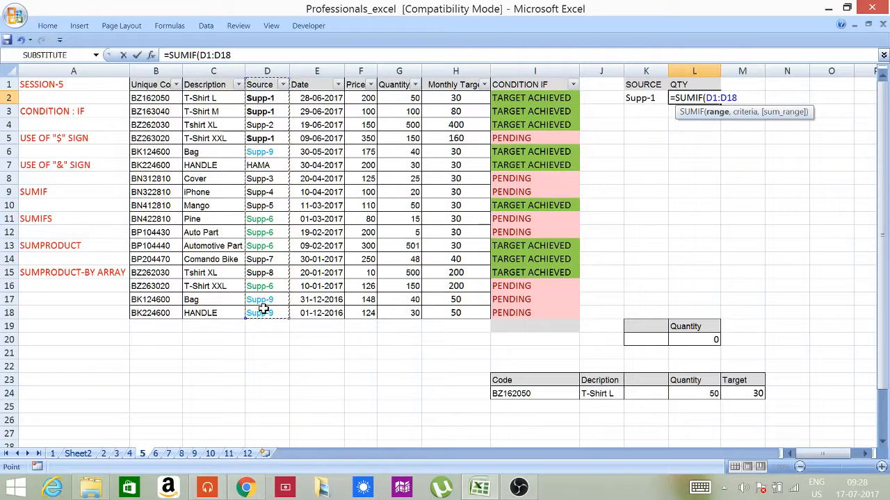
{"action": "type", "text": ","}
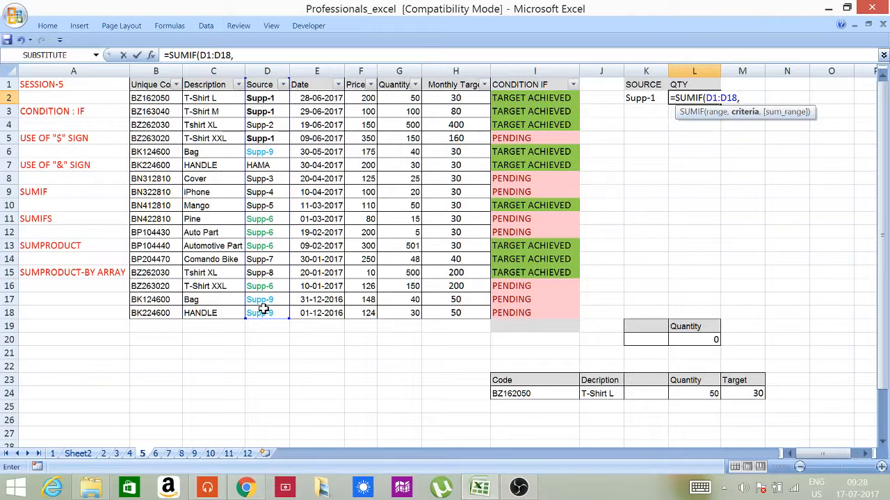
{"action": "left_click", "coordinate": [638, 98]}
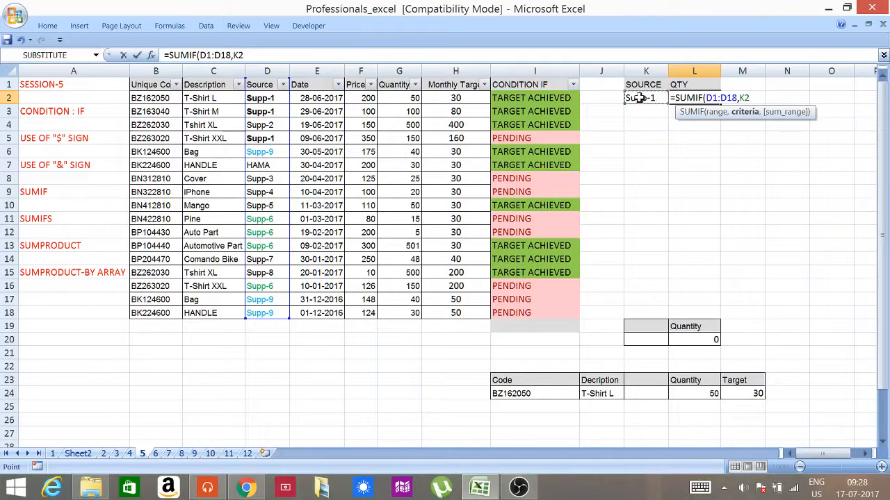
{"action": "type", "text": ","}
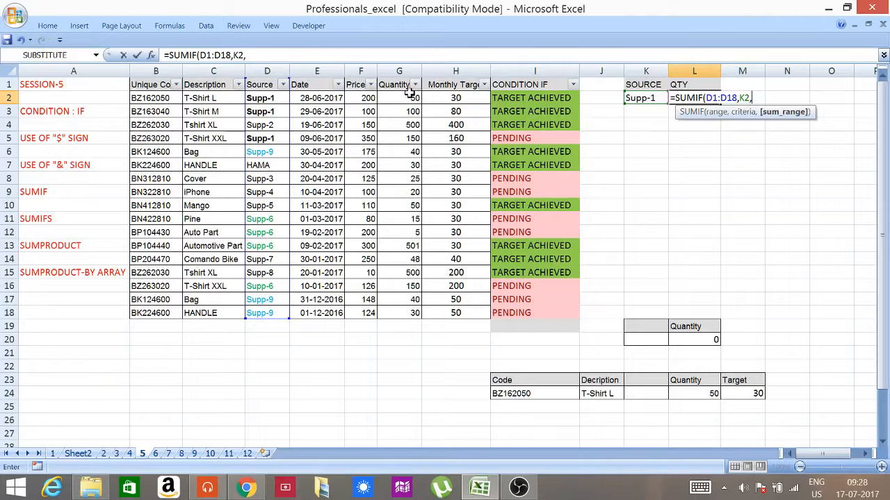
{"action": "left_click_drag", "start_coordinate": [410, 98], "coordinate": [414, 312]}
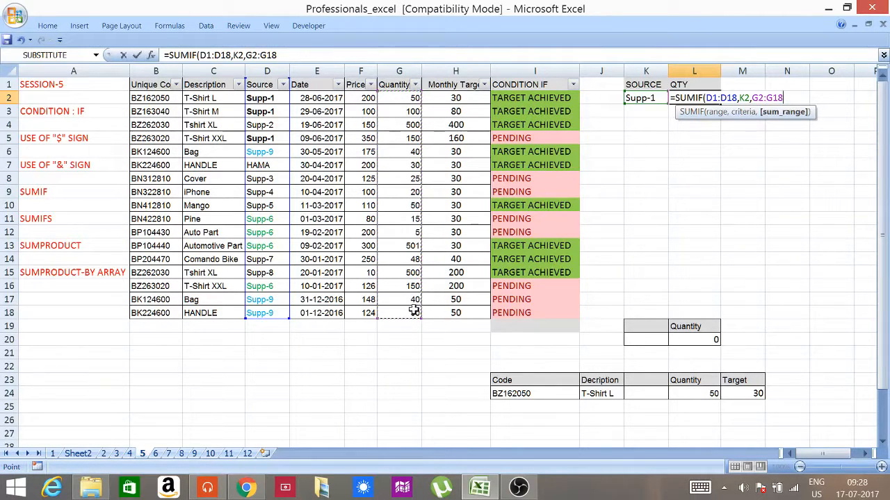
{"action": "left_click_drag", "start_coordinate": [396, 84], "coordinate": [393, 312]}
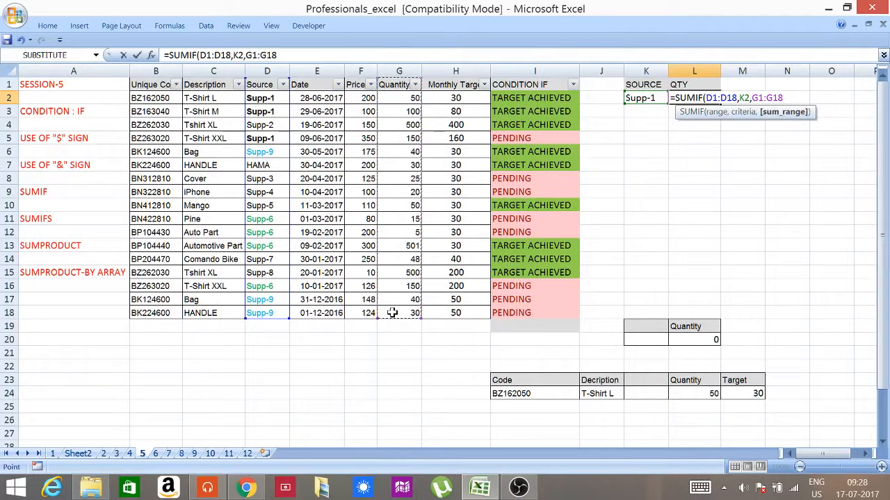
{"action": "type", "text": ")"}
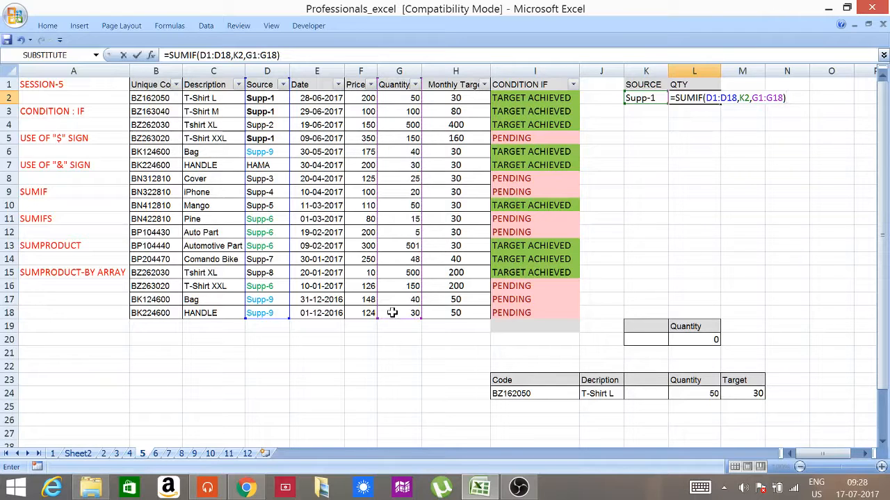
{"action": "key", "text": "Return"}
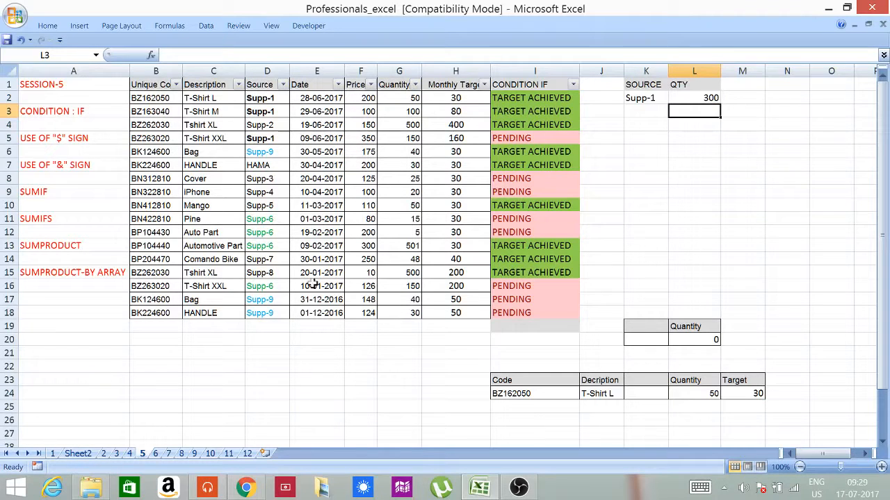
- Check the individual Supp-1 quantities in G2, G3 and G5 against the SUMIF total
{"action": "left_click", "coordinate": [408, 98]}
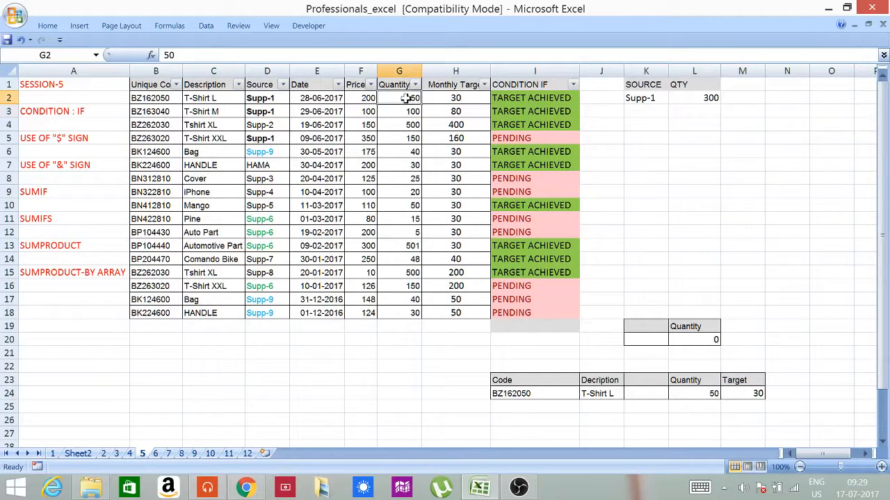
{"action": "left_click", "coordinate": [400, 114]}
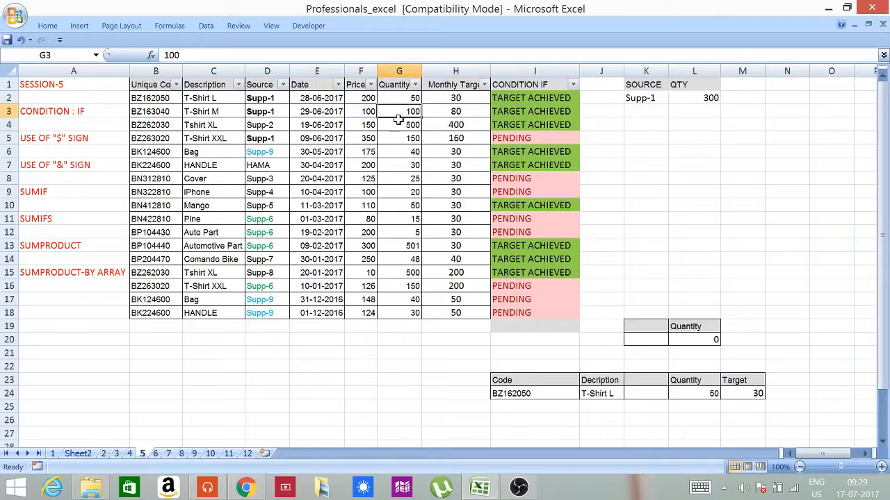
{"action": "left_click", "coordinate": [396, 138]}
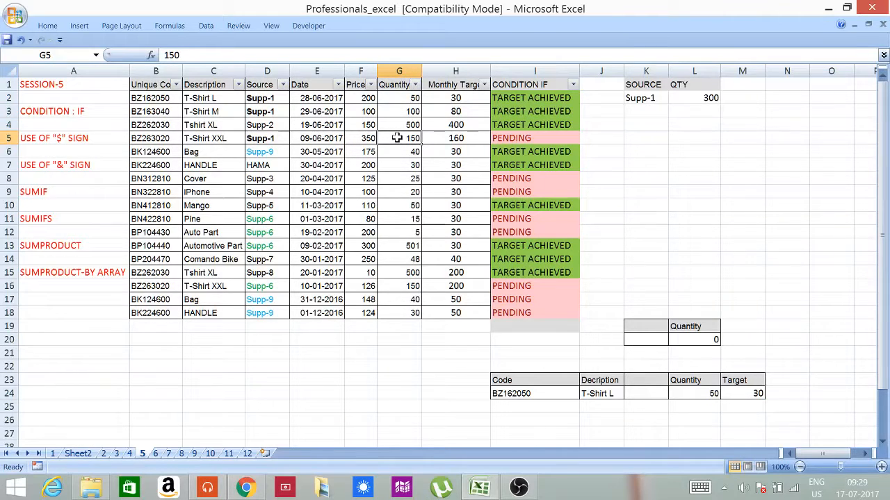
- Replace the reference in K2 with D18 so the summary uses source Supp-9
{"action": "left_click", "coordinate": [656, 97]}
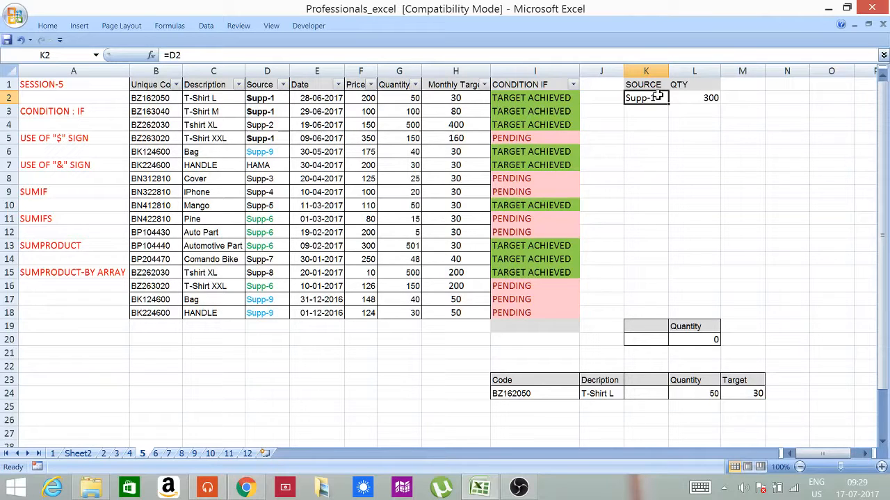
{"action": "type", "text": "="}
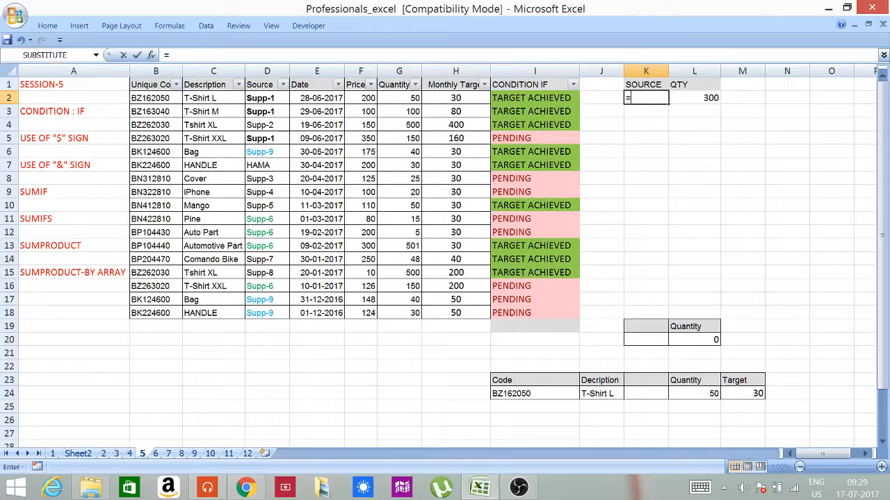
{"action": "left_click", "coordinate": [252, 315]}
{"action": "key", "text": "Return"}
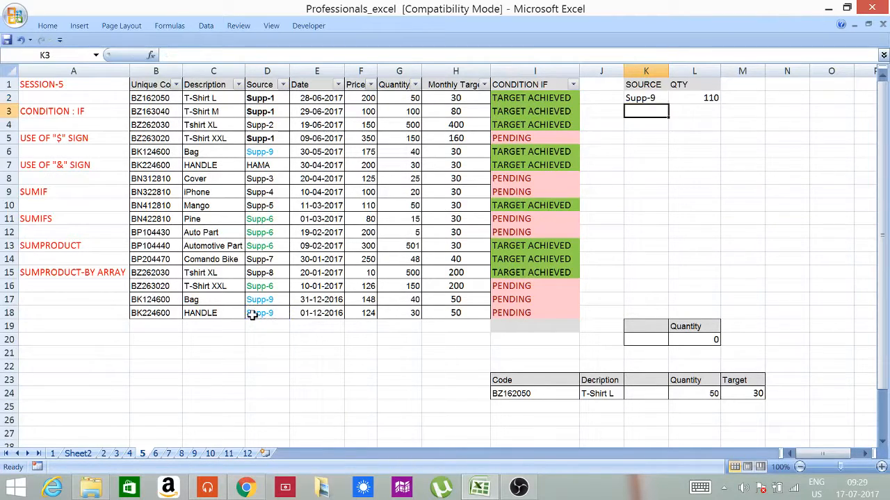
- Check the SUMIF formula in L2 against the individual Supp-9 quantities in G18, G17 and G6
{"action": "left_click", "coordinate": [704, 98]}
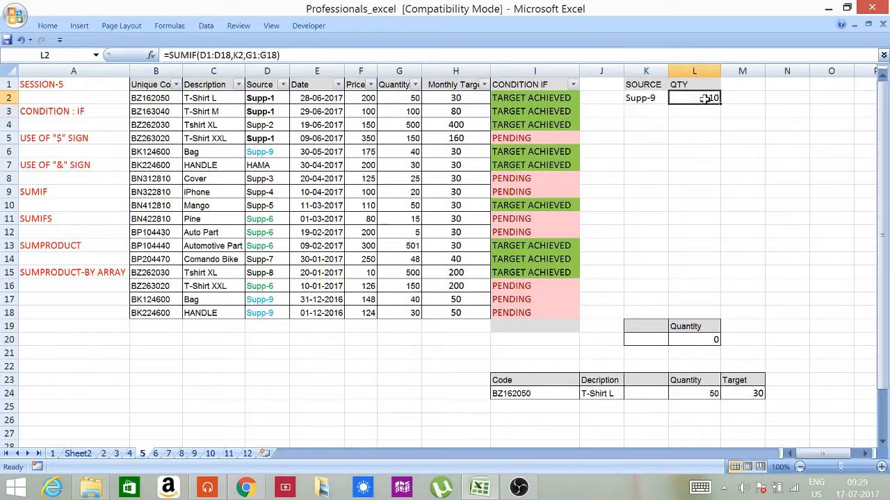
{"action": "double_click", "coordinate": [705, 98]}
{"action": "key", "text": "Return"}
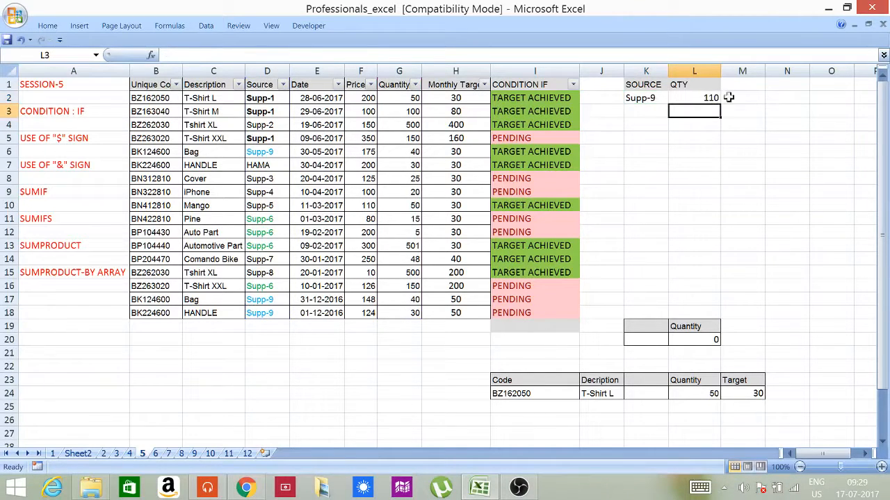
{"action": "left_click", "coordinate": [406, 313]}
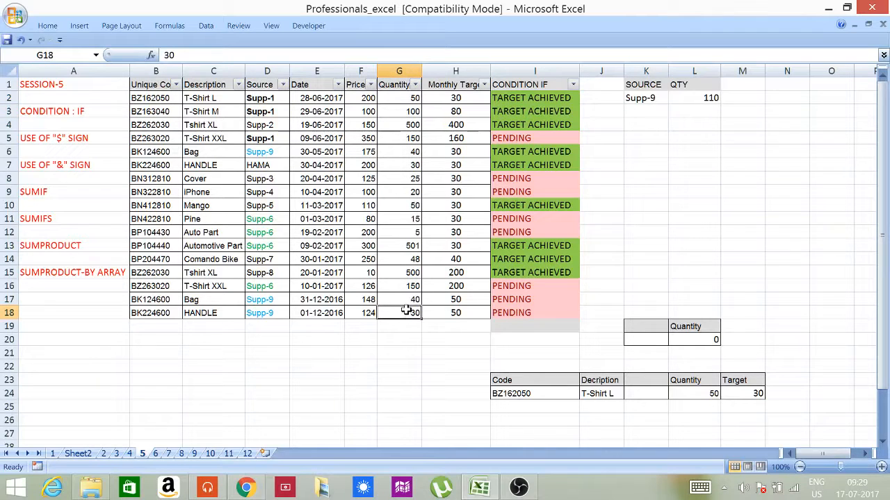
{"action": "left_click", "coordinate": [408, 294], "text": "ctrl"}
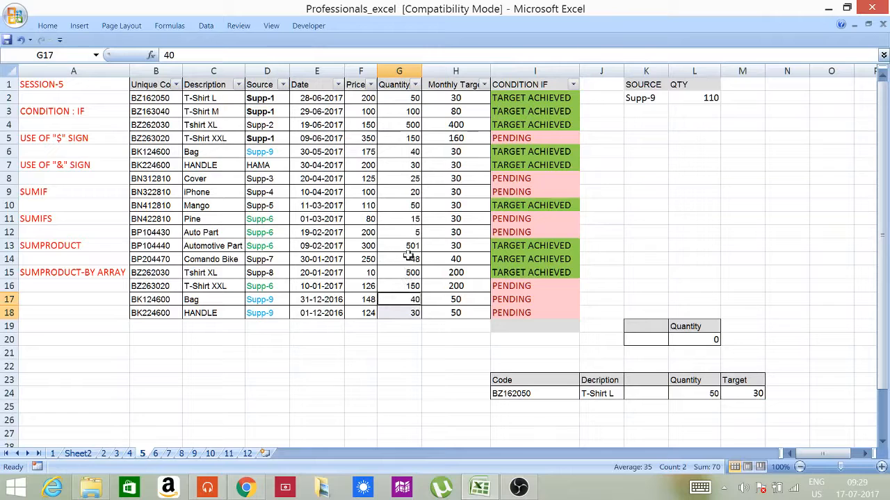
{"action": "left_click", "coordinate": [404, 152], "text": "ctrl"}
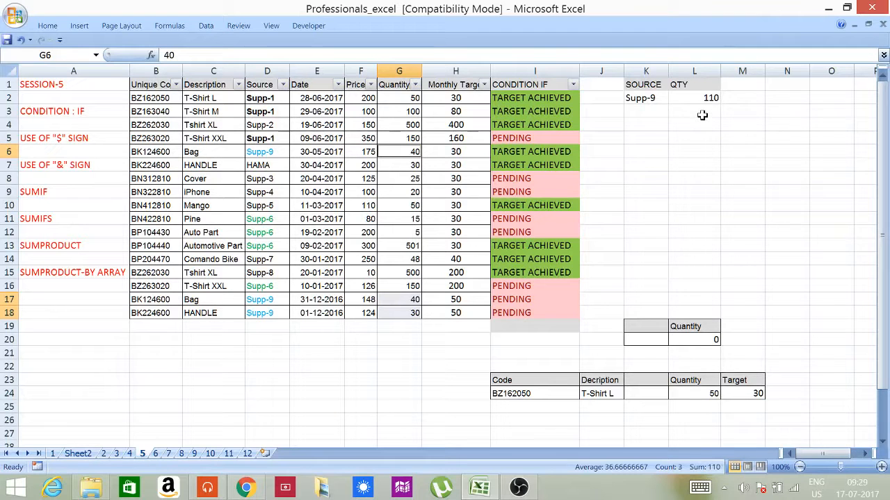
- Replace the reference in K2 with =D7 so the summary uses source HAMA
{"action": "left_click", "coordinate": [639, 98]}
{"action": "type", "text": "="}
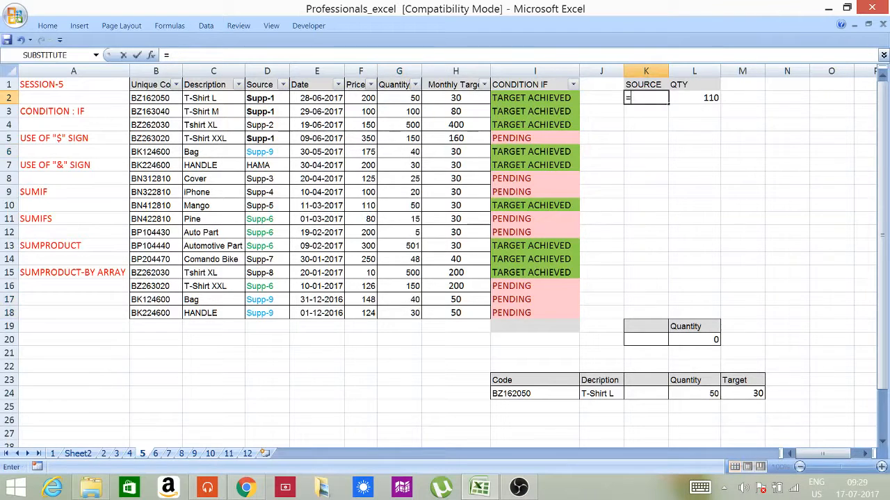
{"action": "left_click", "coordinate": [269, 162]}
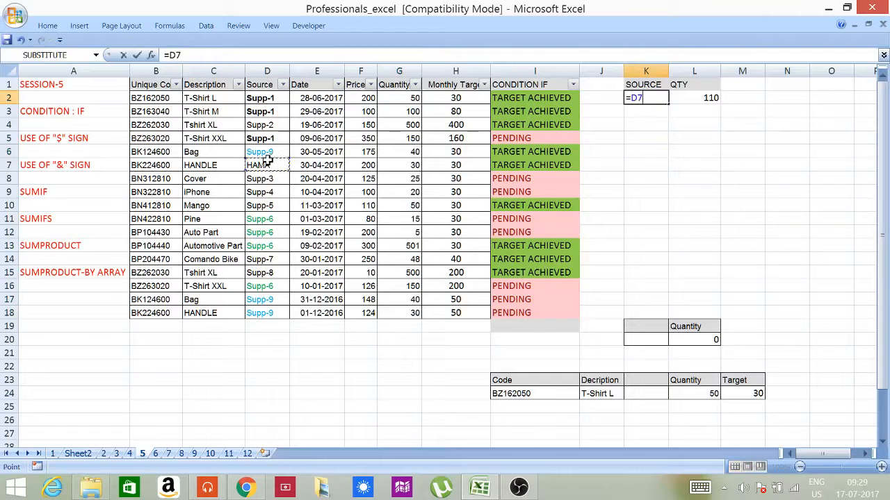
{"action": "key", "text": "Return"}
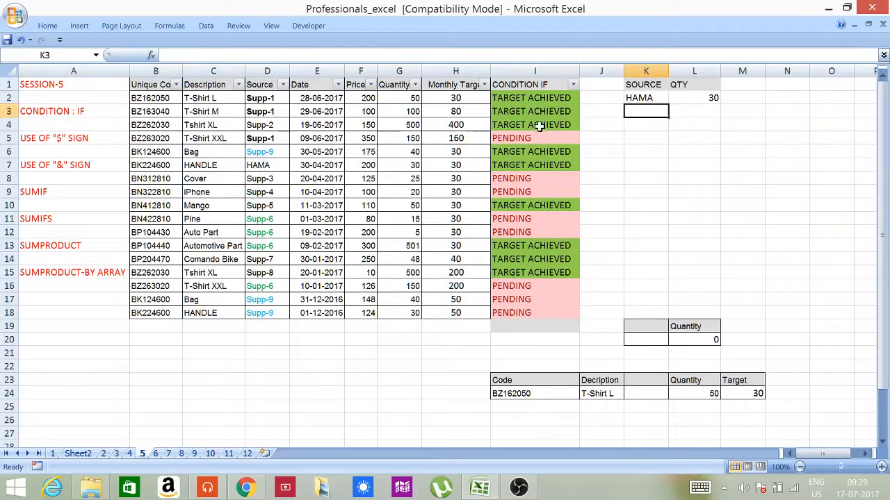
- Compare the HAMA quantity in G7 with the SUMIF total in L2 and its source in K2
{"action": "left_click", "coordinate": [398, 163]}
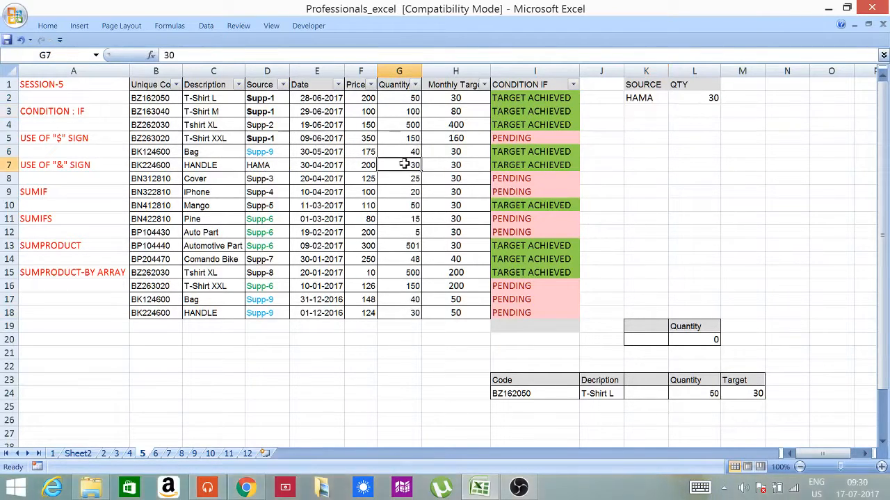
{"action": "left_click", "coordinate": [694, 95]}
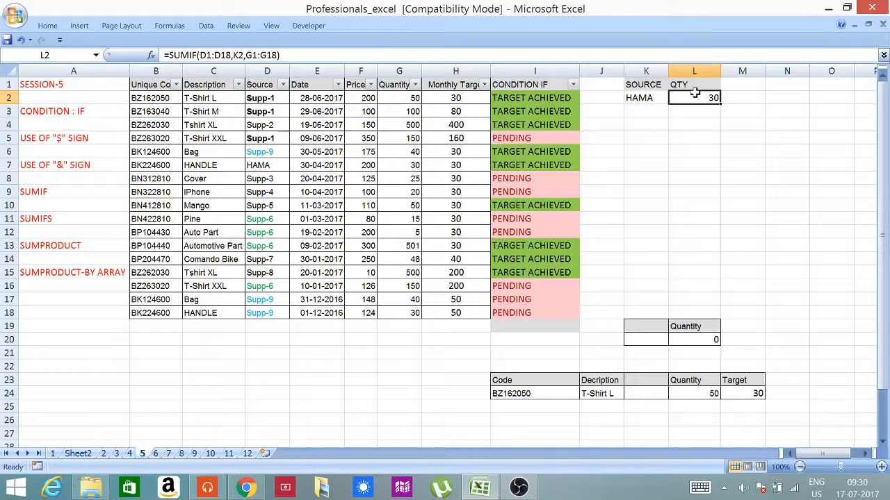
{"action": "left_click", "coordinate": [664, 97]}
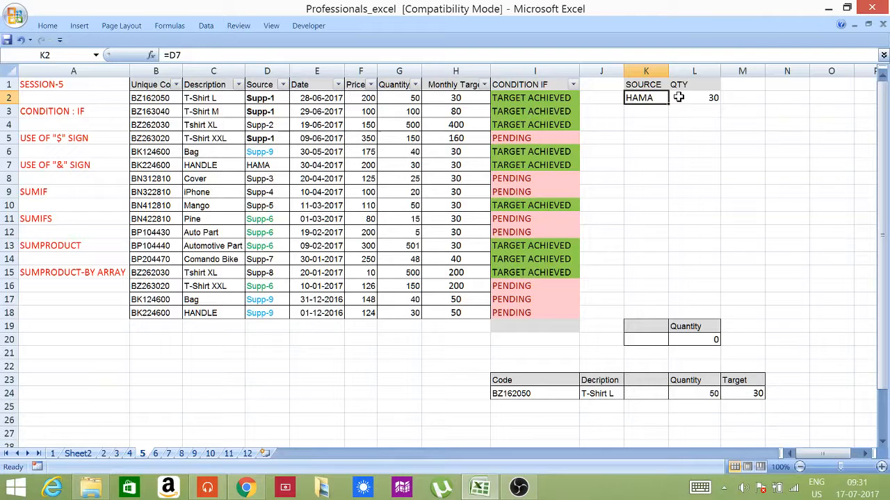
- Start a SUMIFS formula in L3 with the monthly targets H2:H18 as the sum range
{"action": "left_click", "coordinate": [697, 109]}
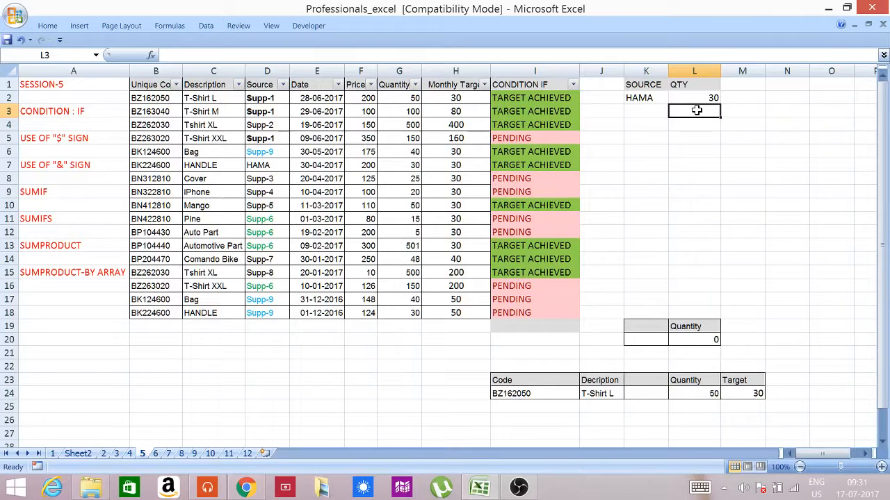
{"action": "type", "text": "="}
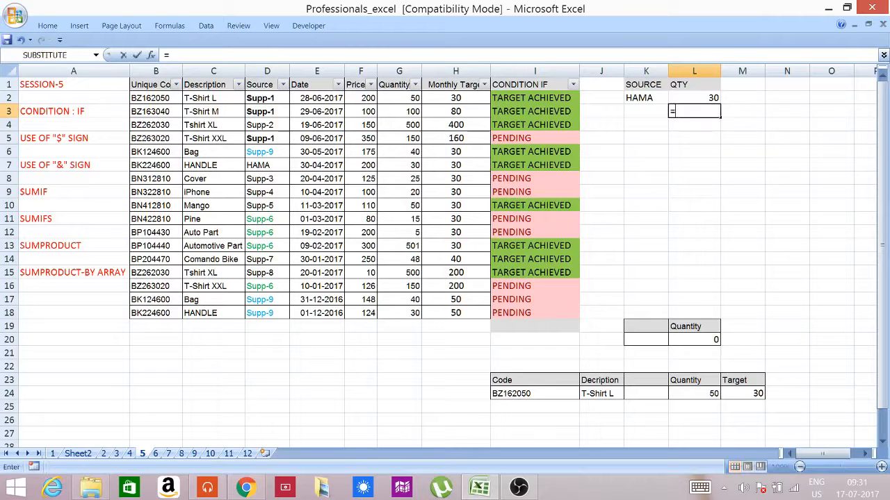
{"action": "type", "text": "SUM"}
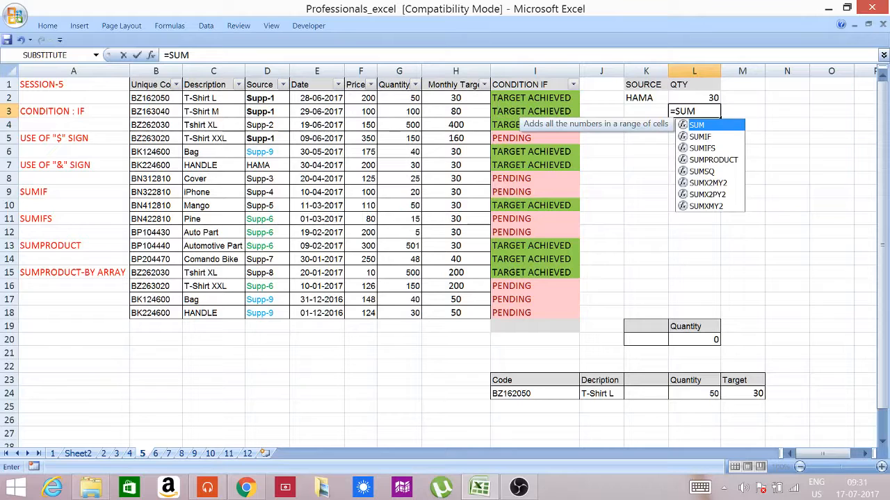
{"action": "type", "text": "IFS"}
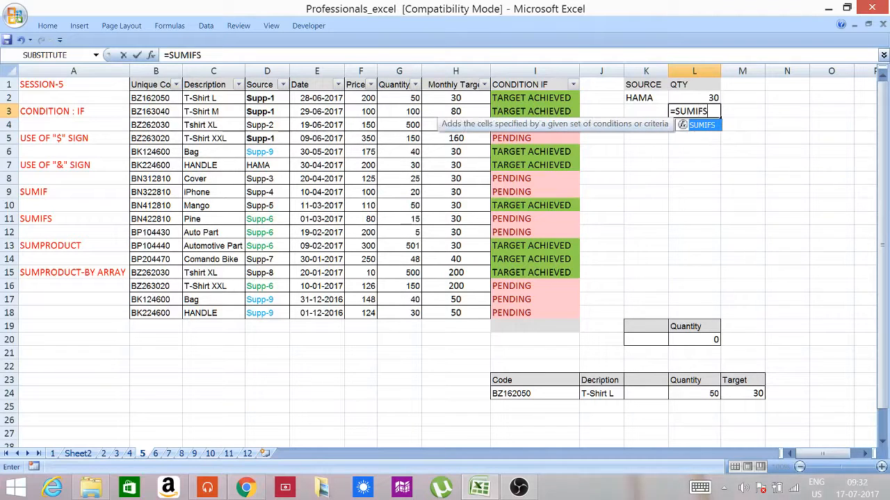
{"action": "type", "text": ")"}
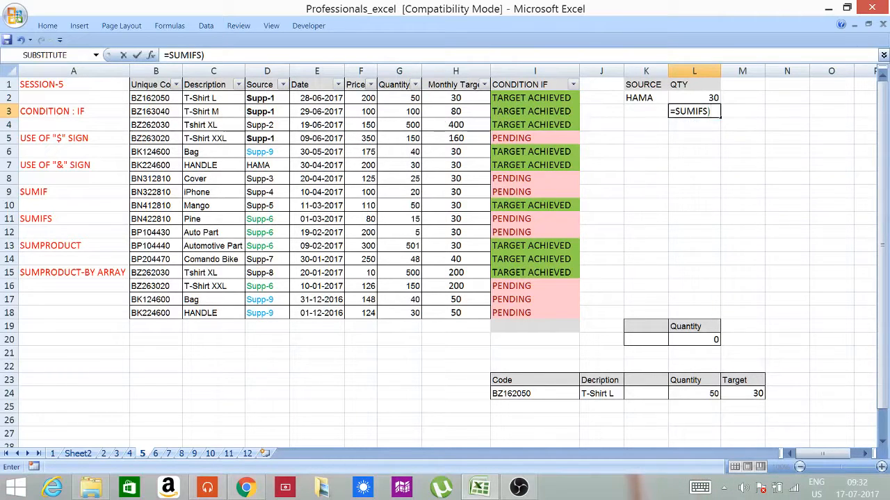
{"action": "key", "text": "BackSpace"}
{"action": "type", "text": "("}
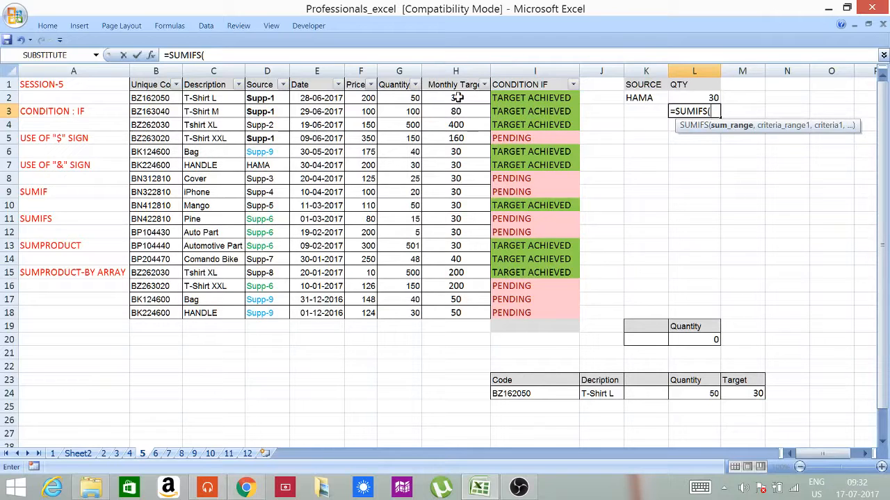
{"action": "left_click_drag", "start_coordinate": [457, 98], "coordinate": [459, 310]}
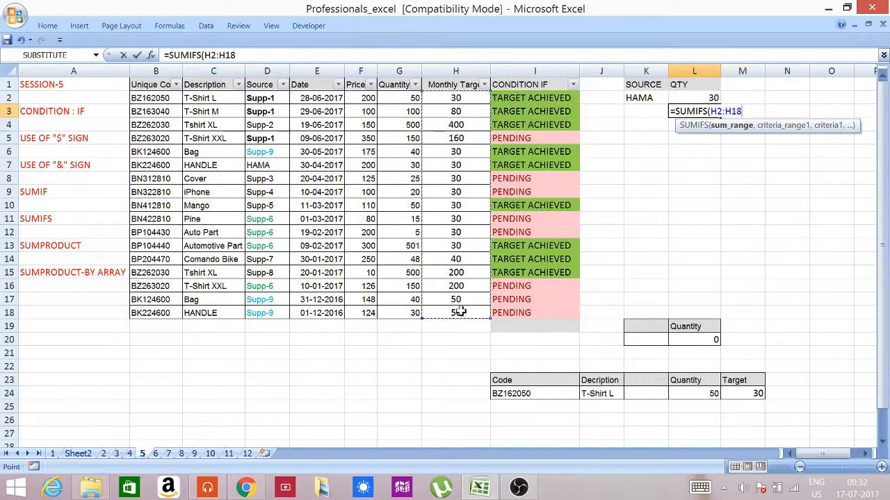
{"action": "type", "text": ","}
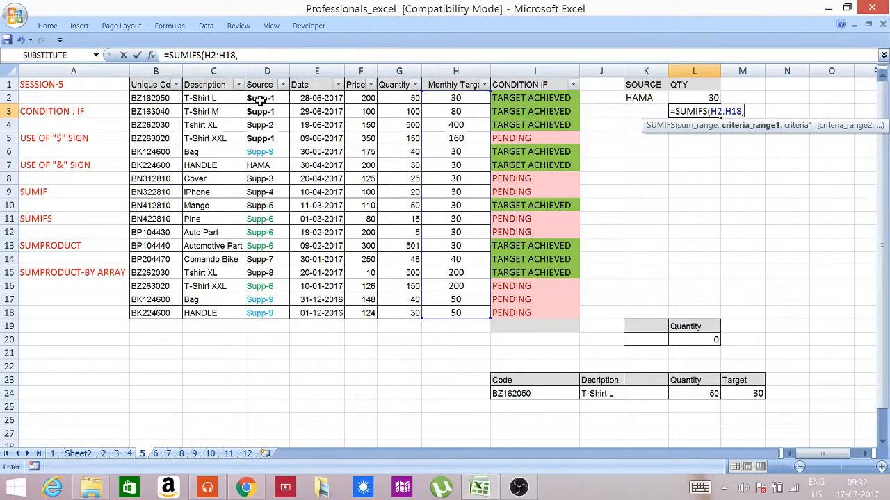
- Add the first SUMIFS condition, with source range D2:D18 and criterion D2
{"action": "left_click_drag", "start_coordinate": [260, 99], "coordinate": [267, 313]}
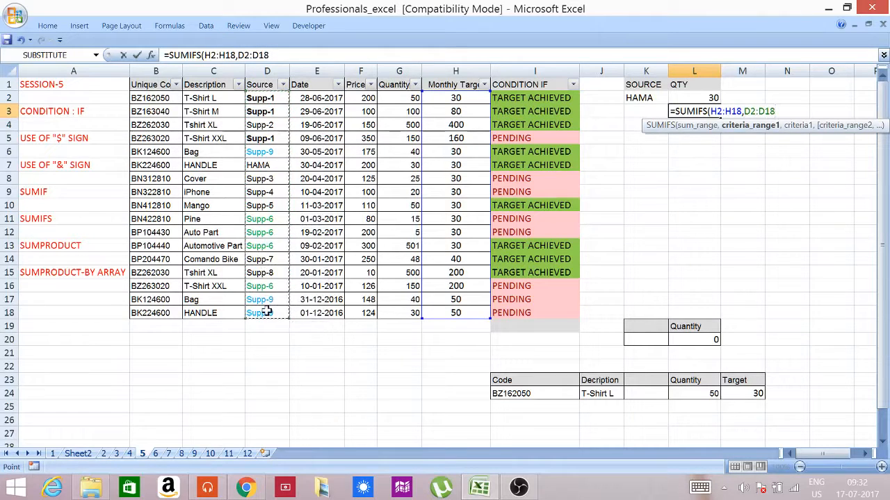
{"action": "type", "text": ","}
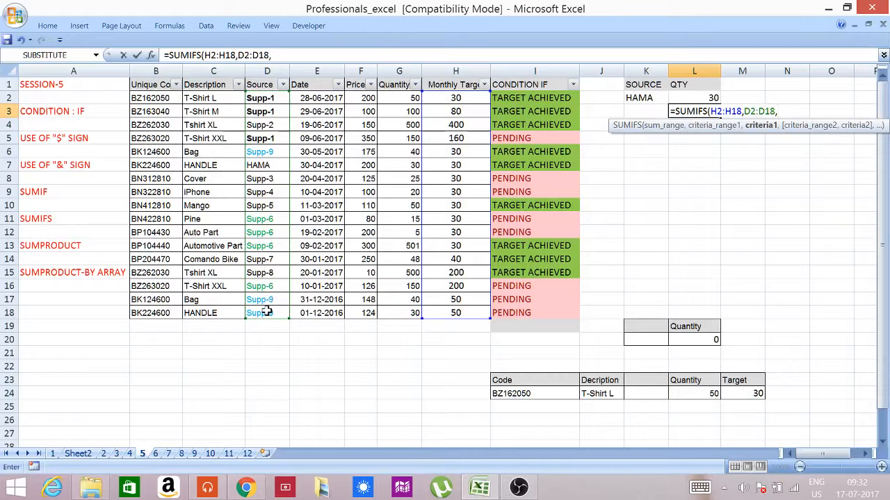
{"action": "left_click", "coordinate": [268, 100]}
{"action": "type", "text": ","}
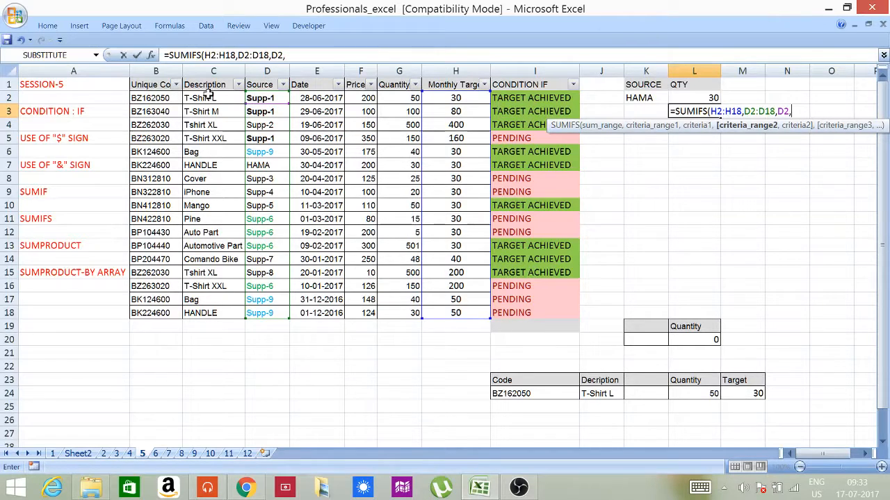
- Add the second condition with description range C2:C18 and criterion C2, completing =SUMIFS(H2:H18,D2:D18,D2,C2:C18,C2) in L3
{"action": "left_click_drag", "start_coordinate": [207, 97], "coordinate": [208, 312]}
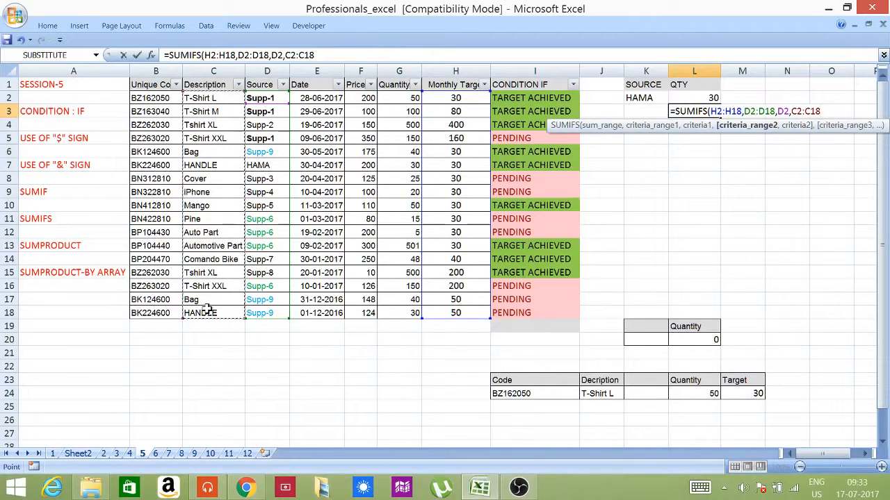
{"action": "type", "text": ","}
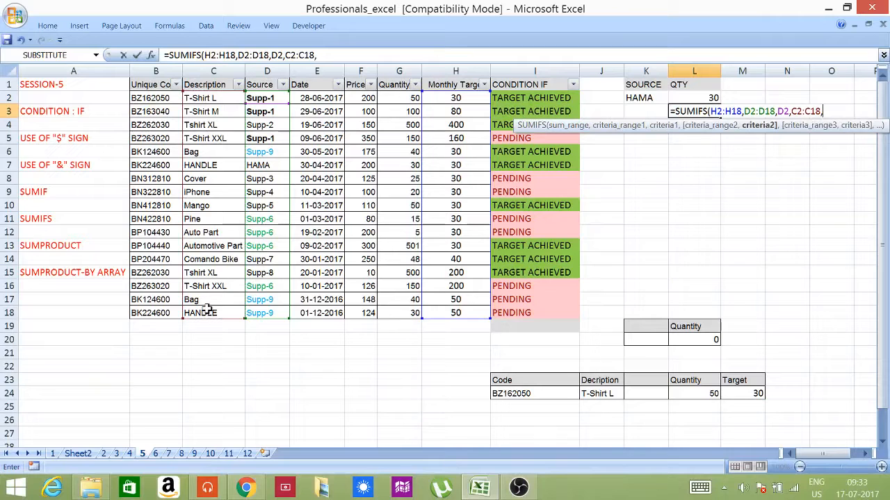
{"action": "left_click", "coordinate": [198, 101]}
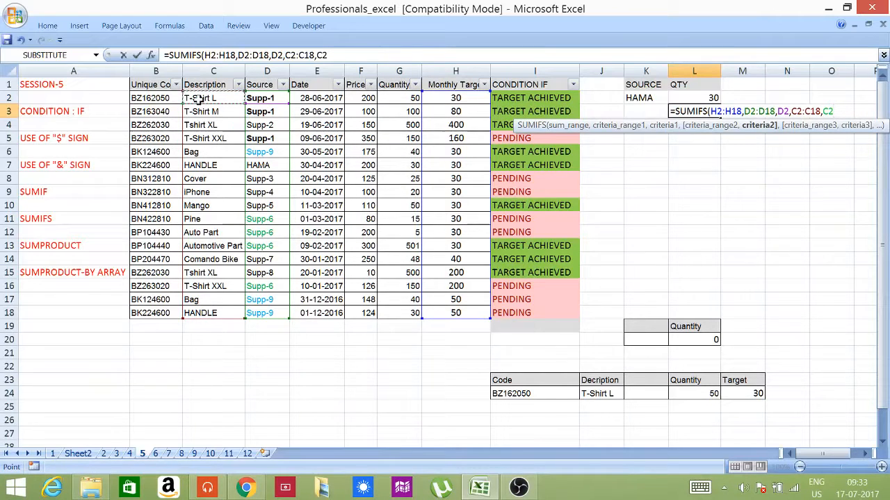
{"action": "type", "text": ")"}
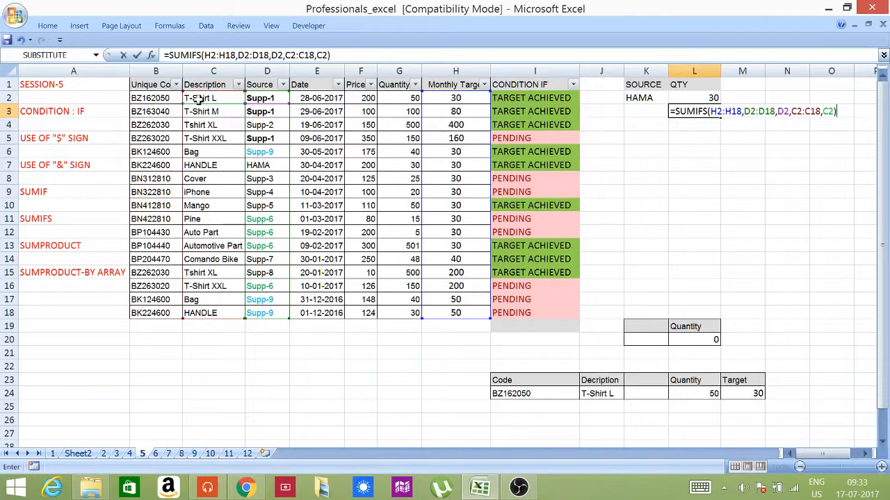
{"action": "key", "text": "Return"}
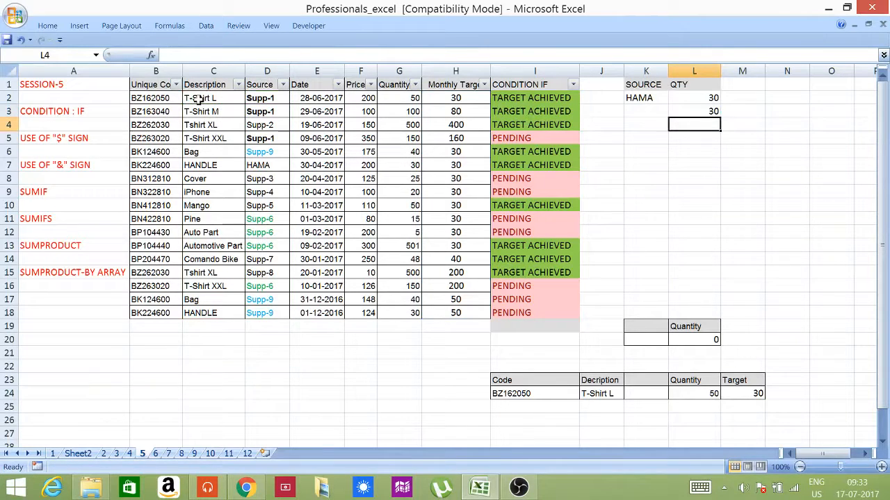
- Check the SUMIFS formula in L3 against the target in H2 and step through its full calculation with Evaluate Formula
{"action": "left_click", "coordinate": [452, 100]}
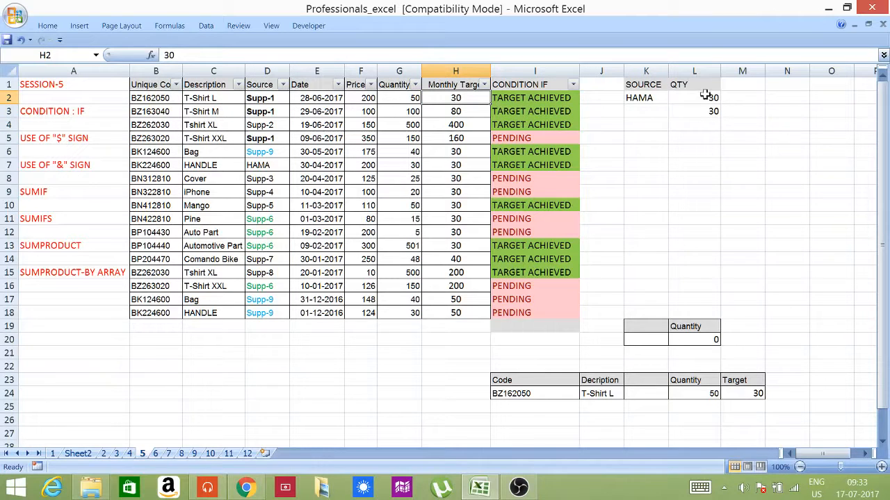
{"action": "left_click", "coordinate": [689, 112]}
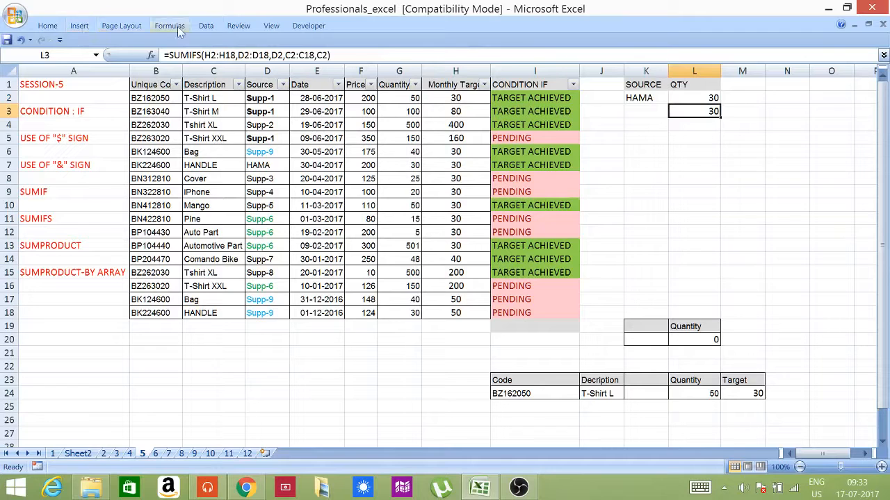
{"action": "left_click", "coordinate": [210, 28]}
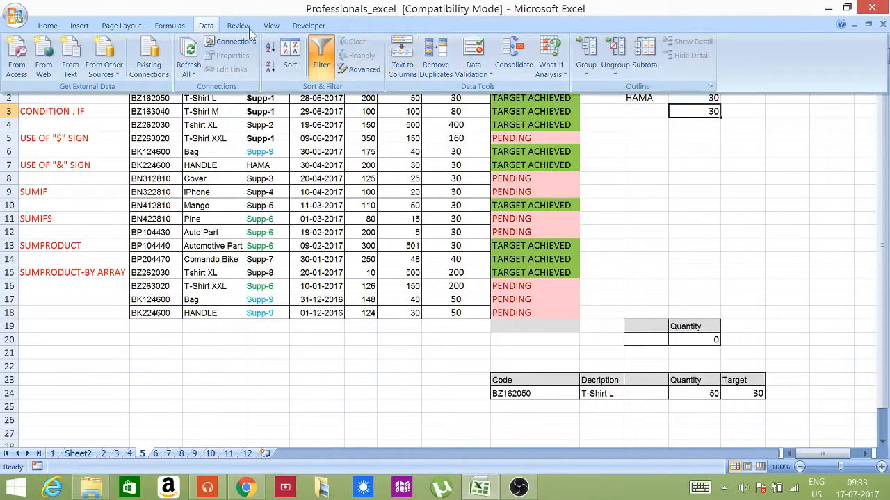
{"action": "left_click", "coordinate": [170, 26]}
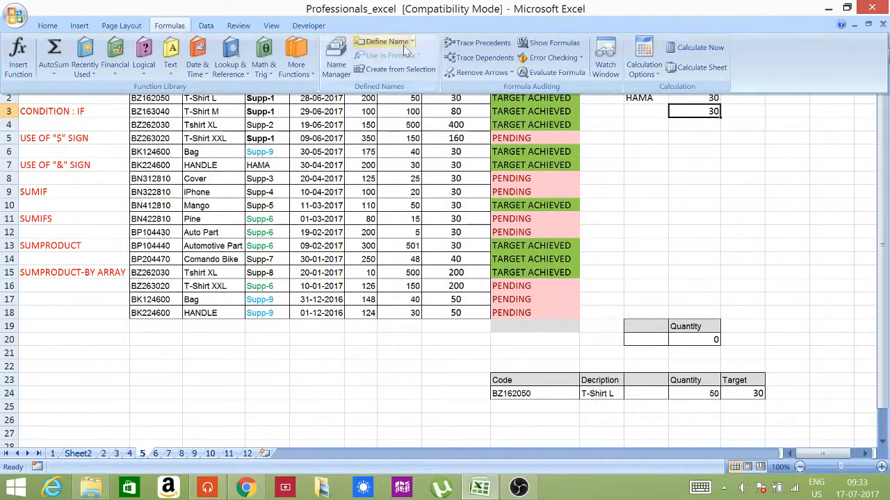
{"action": "left_click", "coordinate": [550, 73]}
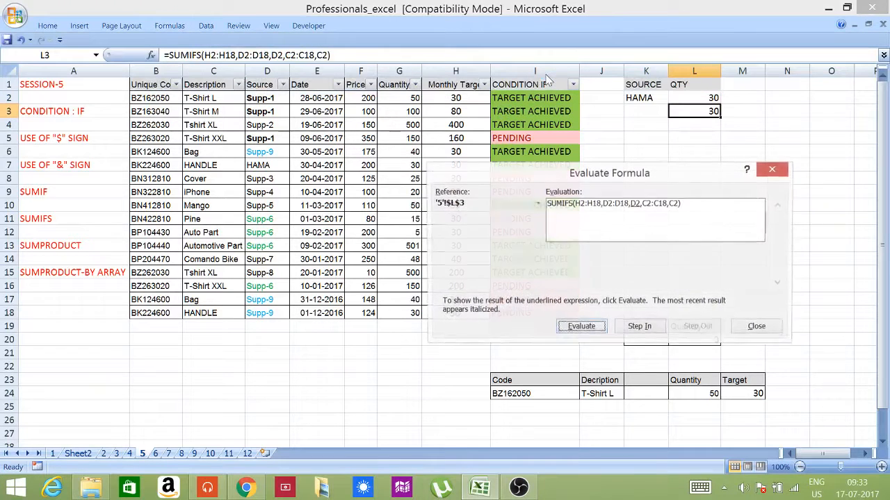
{"action": "left_click", "coordinate": [580, 328]}
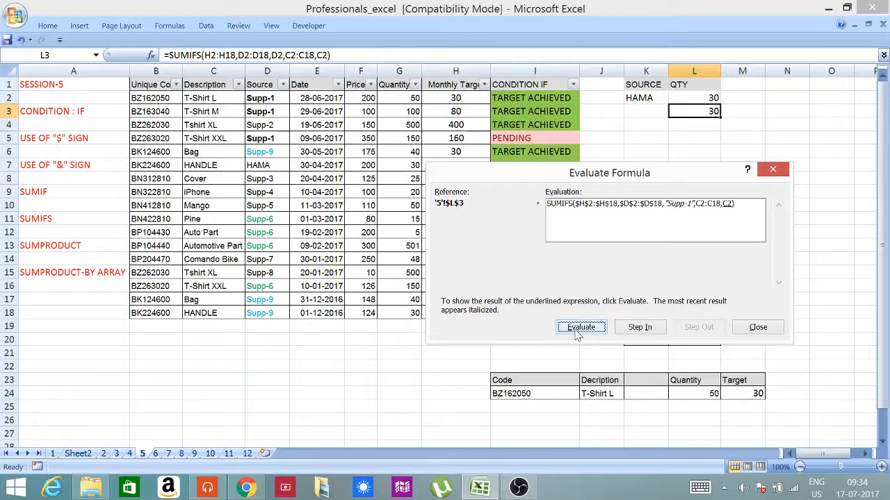
{"action": "left_click", "coordinate": [576, 332]}
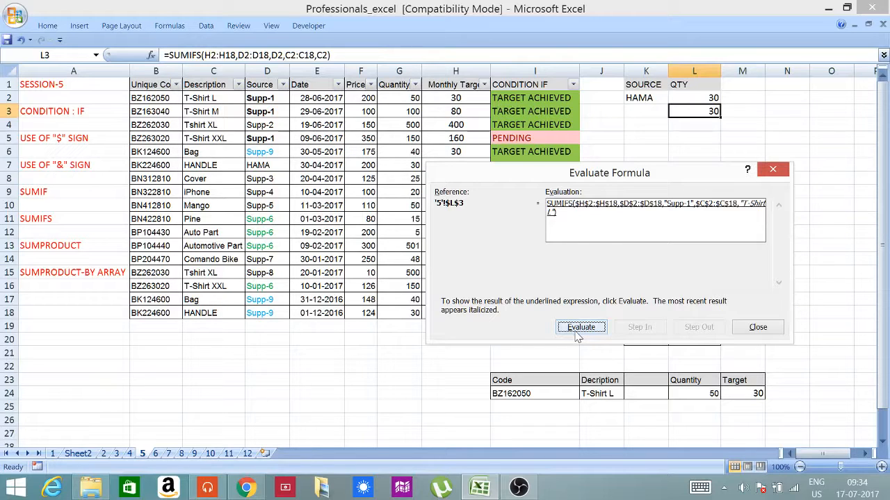
{"action": "left_click", "coordinate": [576, 333]}
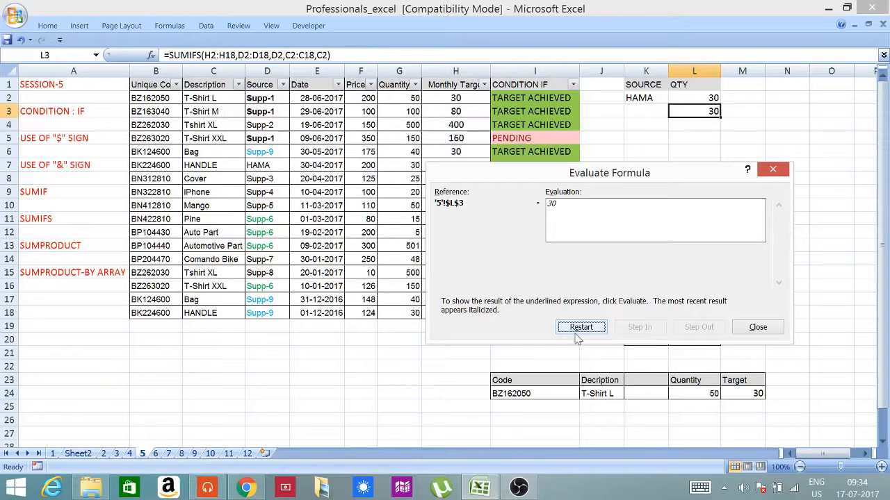
- Copy the description T-Shirt L from C2 into C3 and check the SUMIFS formula in L3 against the change
{"action": "left_click", "coordinate": [778, 170]}
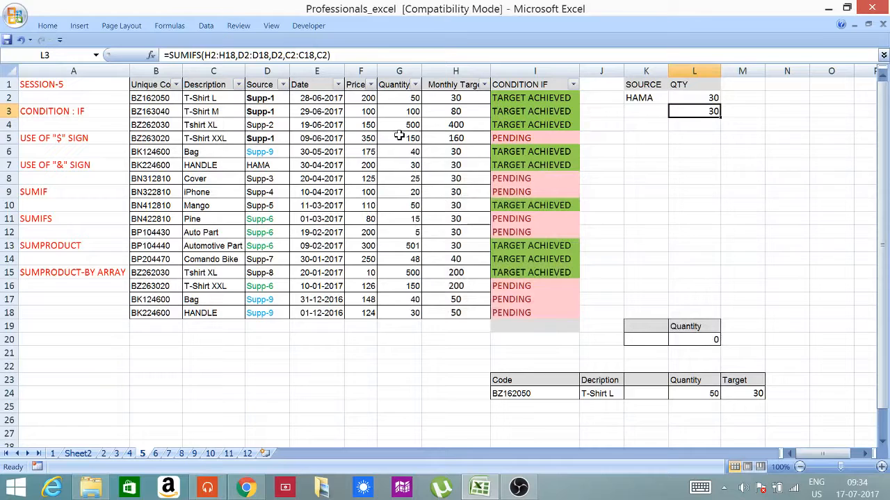
{"action": "left_click", "coordinate": [204, 96]}
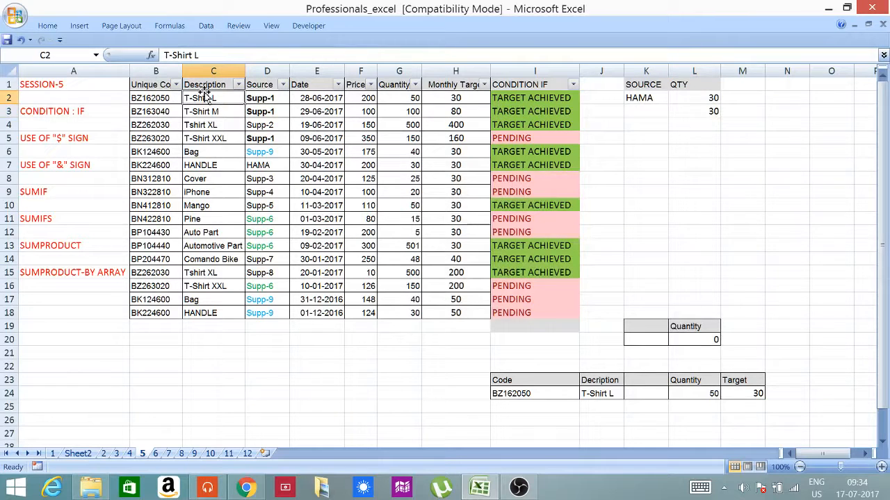
{"action": "key", "text": "ctrl+c"}
{"action": "left_click", "coordinate": [201, 114]}
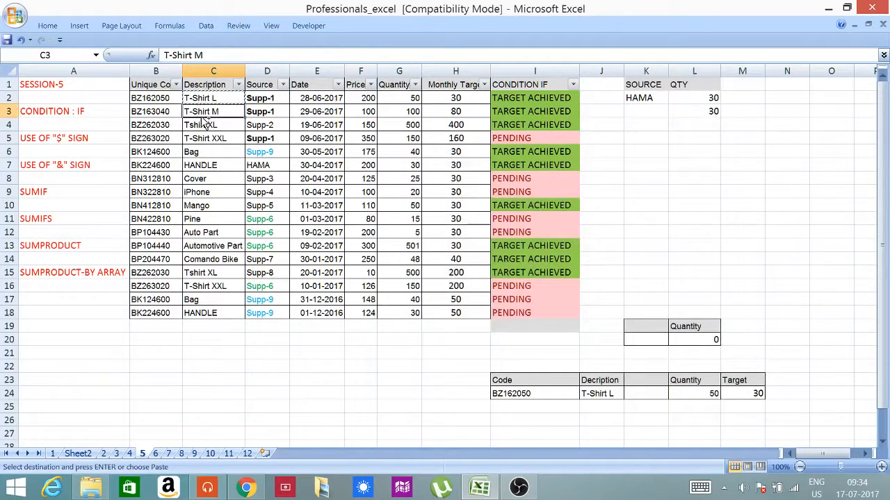
{"action": "key", "text": "ctrl+v"}
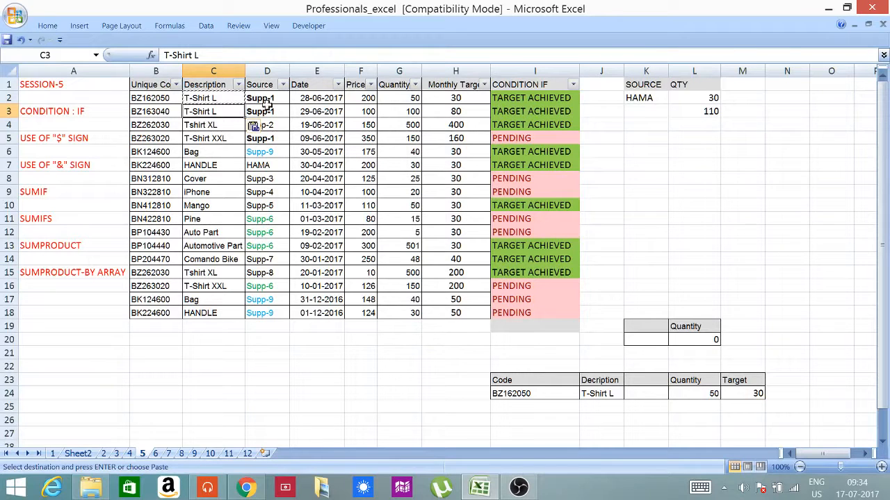
{"action": "left_click", "coordinate": [709, 111]}
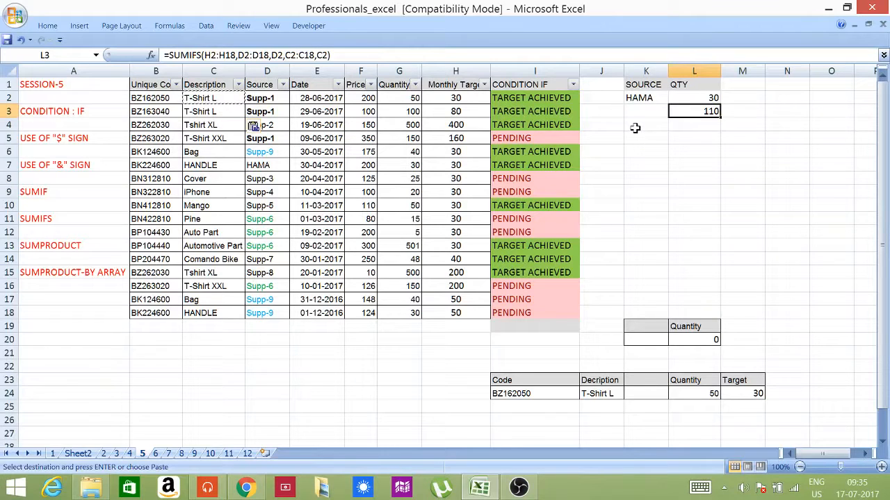
- Enter the label BUDGET TARGET in cell D21 below the item table
{"action": "left_click", "coordinate": [276, 353]}
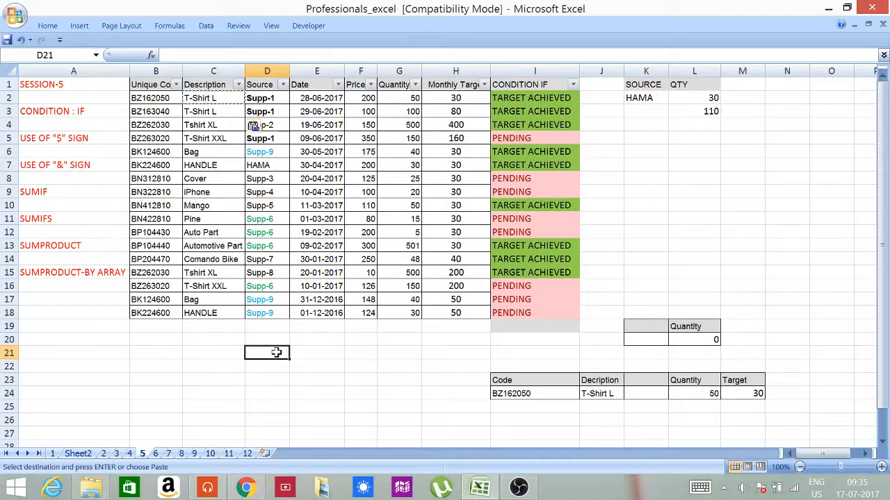
{"action": "type", "text": "TOE"}
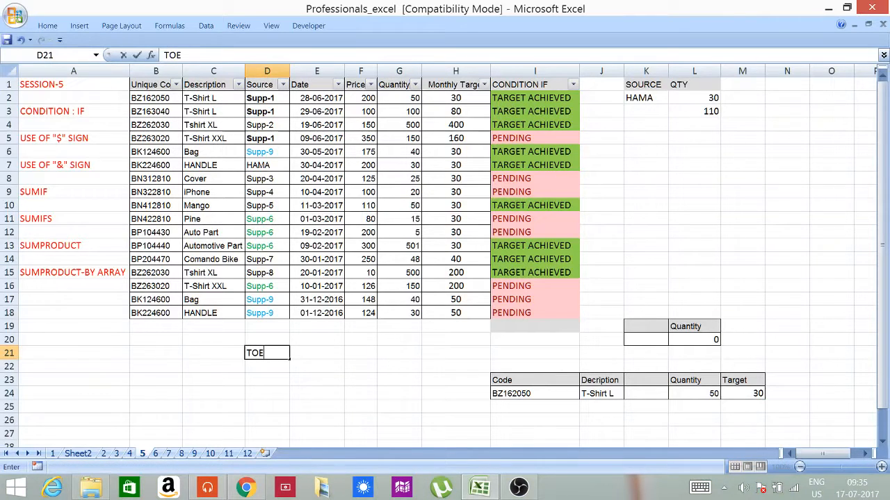
{"action": "key", "text": "BackSpace"}
{"action": "type", "text": "TAL "}
{"action": "type", "text": "T"}
{"action": "key", "text": "BackSpace"}
{"action": "key", "text": "BackSpace"}
{"action": "key", "text": "BackSpace"}
{"action": "key", "text": "BackSpace"}
{"action": "key", "text": "BackSpace"}
{"action": "key", "text": "BackSpace"}
{"action": "key", "text": "BackSpace"}
{"action": "type", "text": "BUDGET TARGET"}
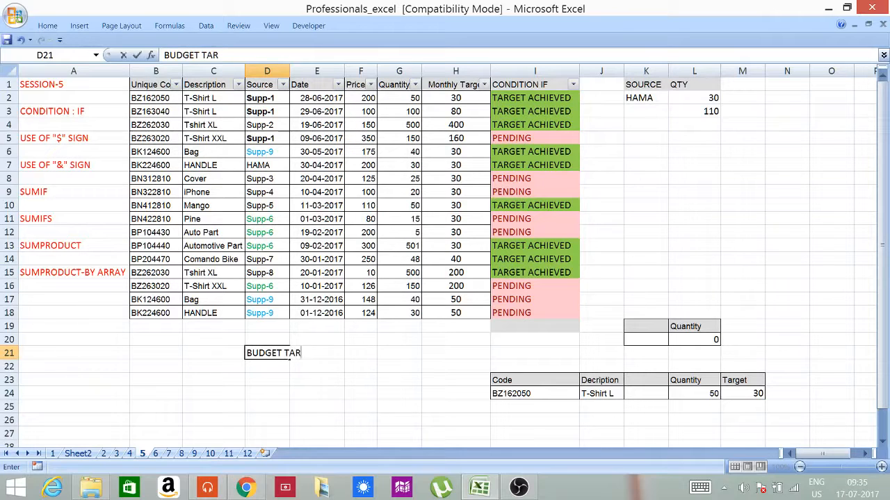
{"action": "left_click", "coordinate": [310, 395]}
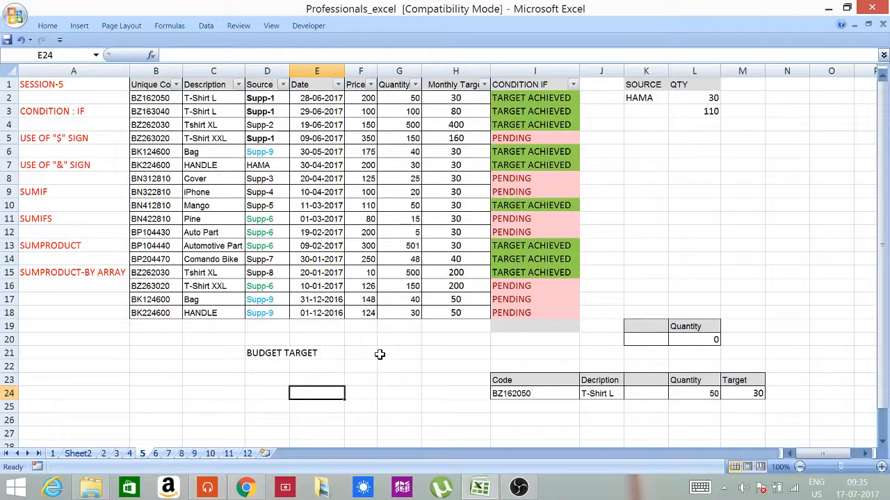
{"action": "left_click", "coordinate": [424, 355]}
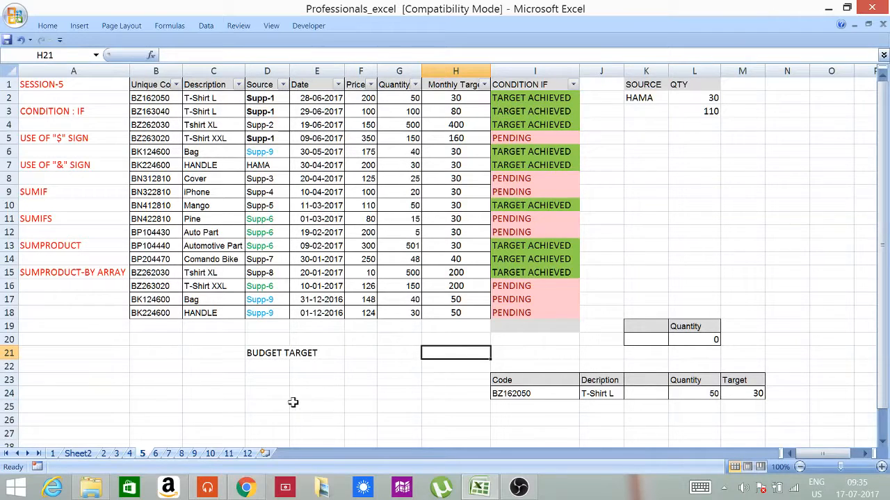
- Enter the label ACTUAL TARGET in cell D23 below the budget label
{"action": "left_click", "coordinate": [269, 382]}
{"action": "type", "text": "AC"}
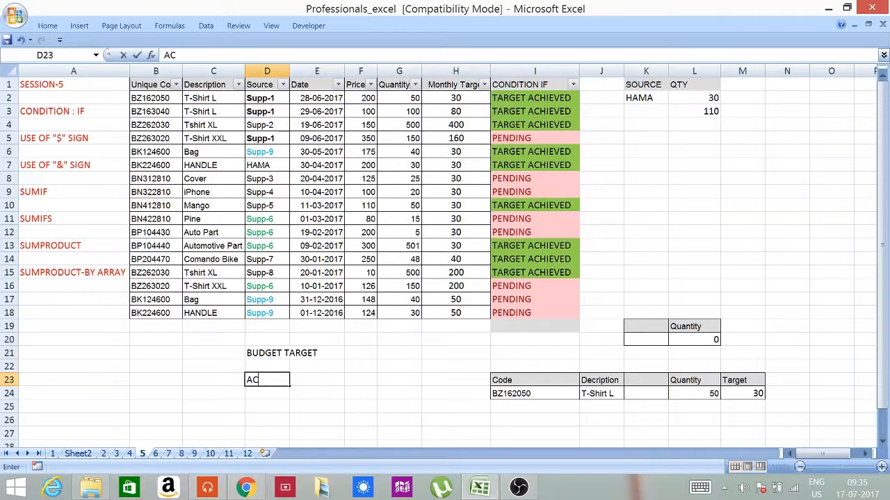
{"action": "type", "text": "TUAL TARGETV"}
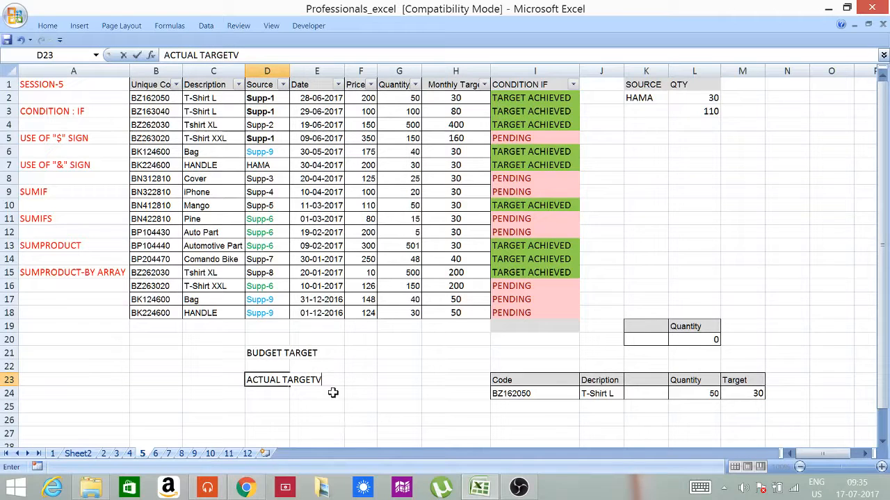
{"action": "key", "text": "BackSpace"}
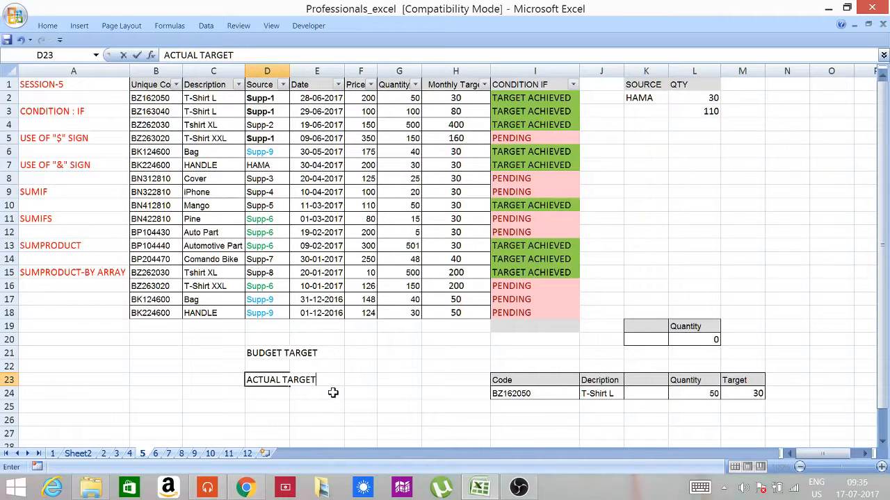
{"action": "left_click", "coordinate": [356, 382]}
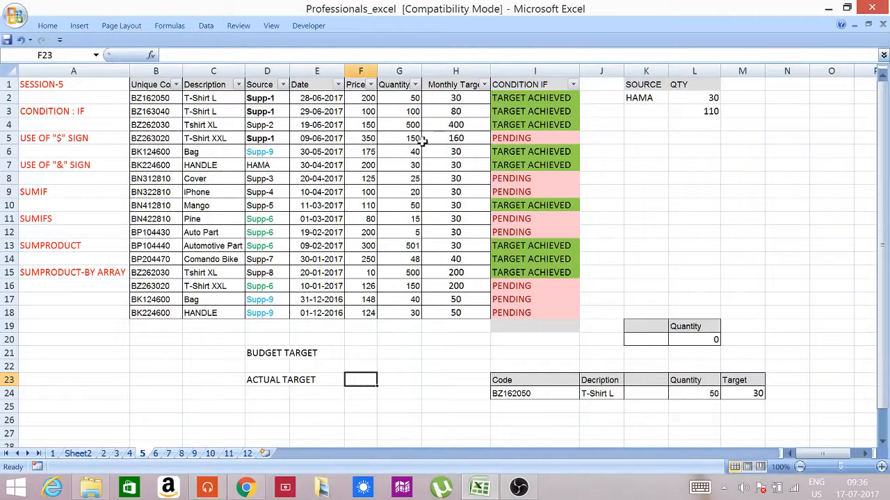
- Widen the Monthly Target column and enter =SUMPRODUCT(F2:F18,H2:H18) in H21 to multiply prices by monthly targets
{"action": "left_click_drag", "start_coordinate": [487, 68], "coordinate": [545, 67]}
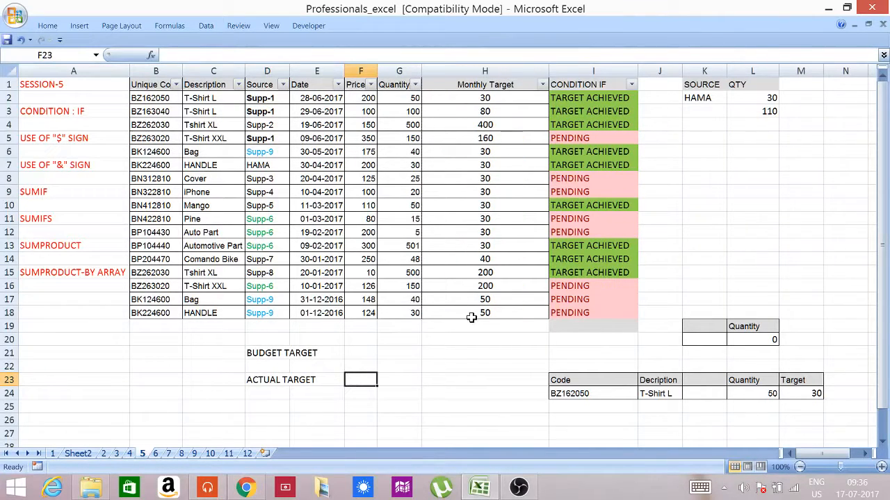
{"action": "left_click", "coordinate": [467, 354]}
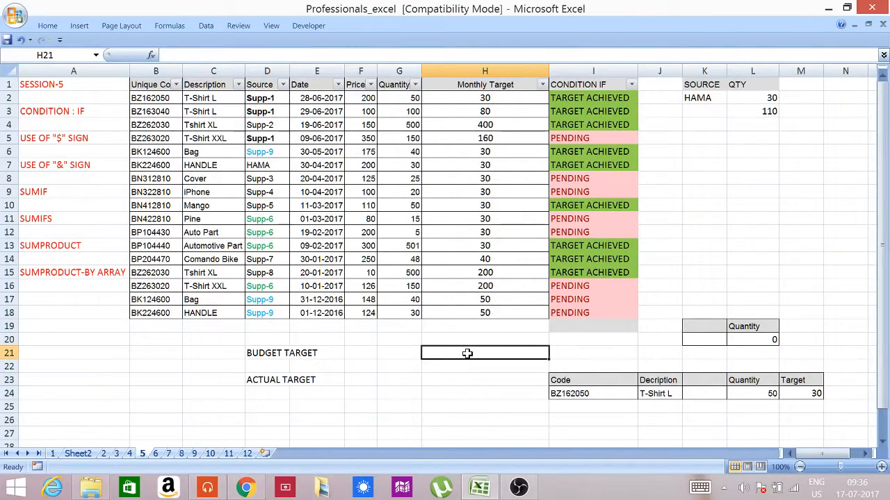
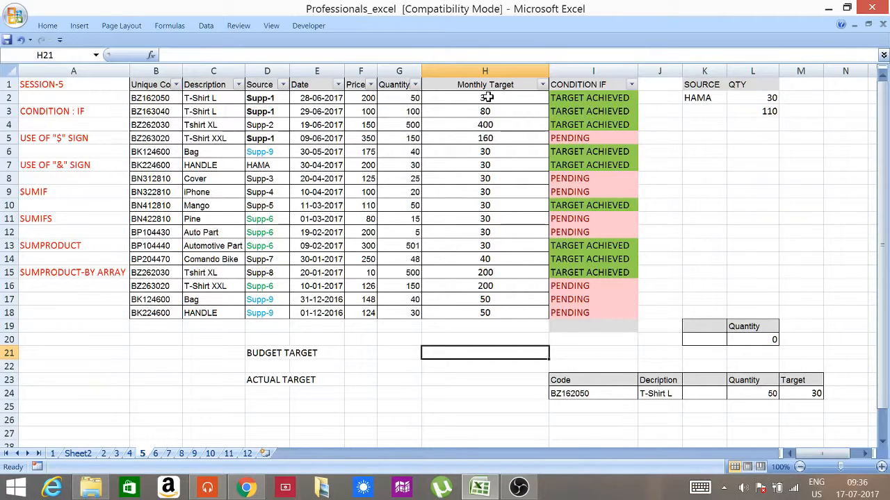
{"action": "type", "text": "="}
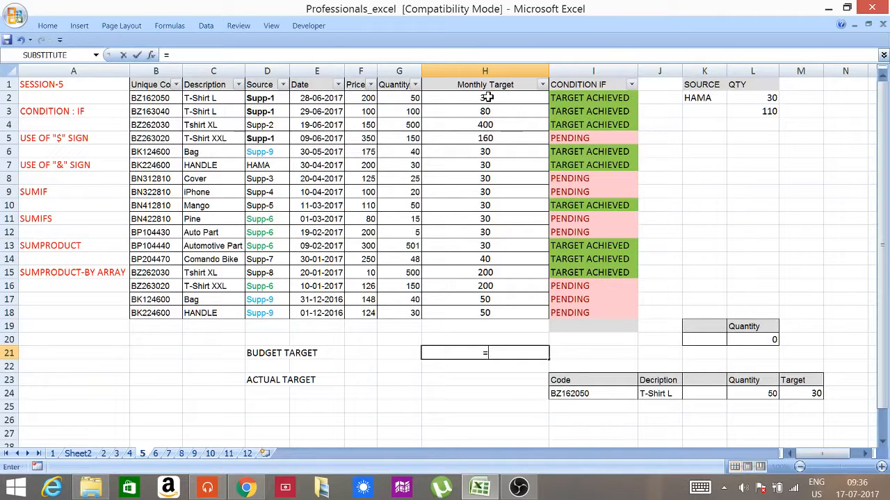
{"action": "type", "text": "SUM"}
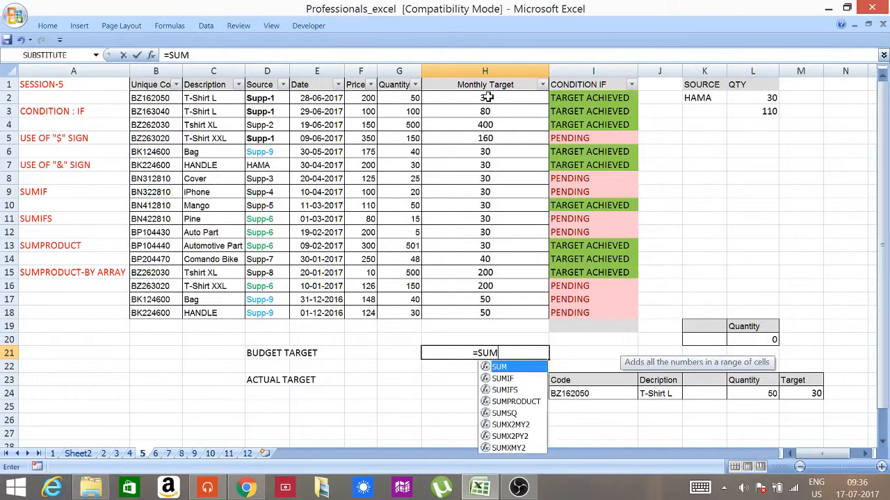
{"action": "type", "text": "PRODUCT("}
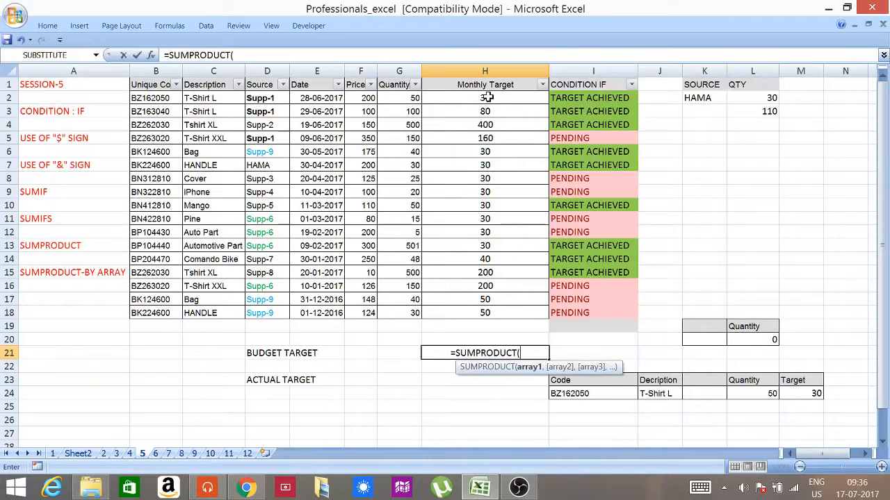
{"action": "left_click_drag", "start_coordinate": [362, 98], "coordinate": [353, 314]}
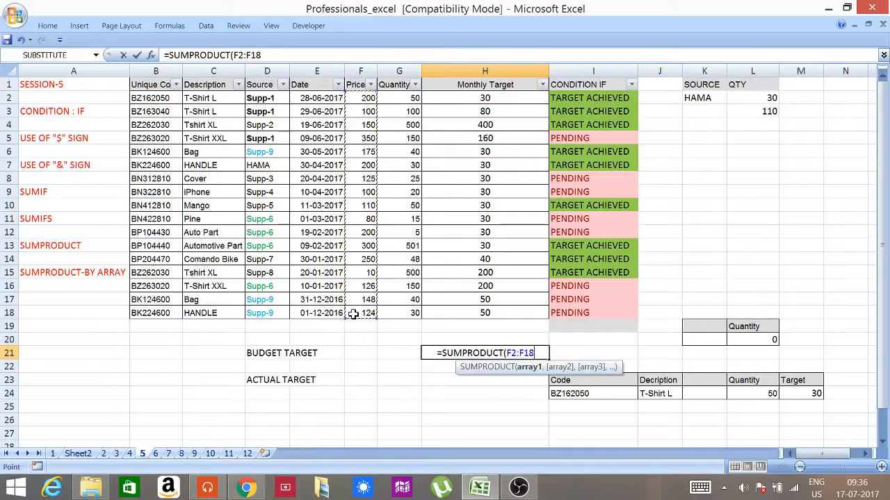
{"action": "type", "text": ","}
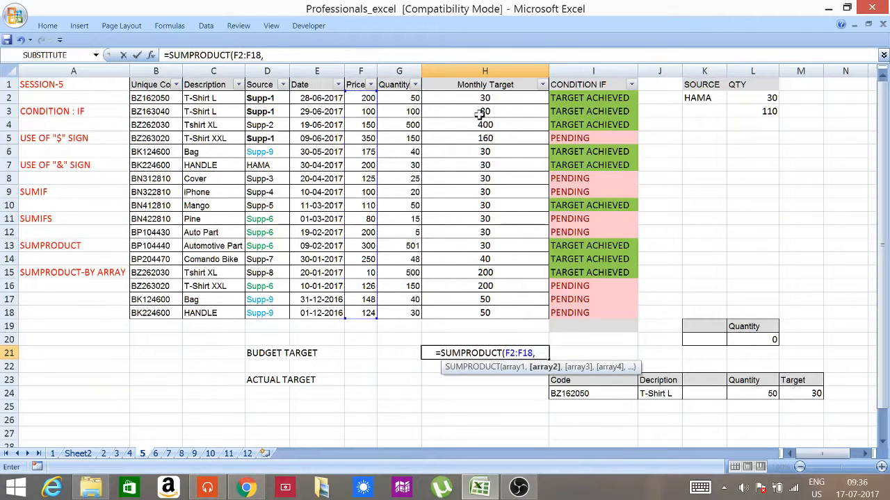
{"action": "left_click", "coordinate": [480, 99]}
{"action": "left_click_drag", "start_coordinate": [479, 99], "coordinate": [474, 313]}
{"action": "type", "text": ")"}
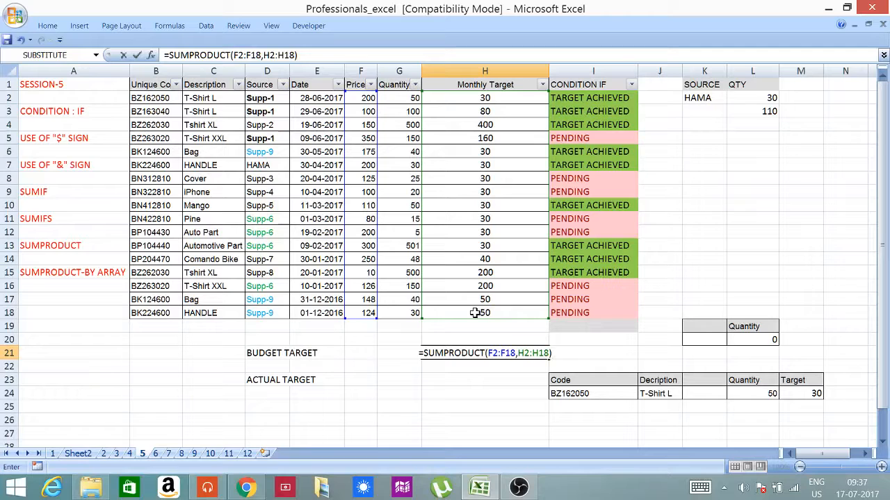
{"action": "key", "text": "Return"}
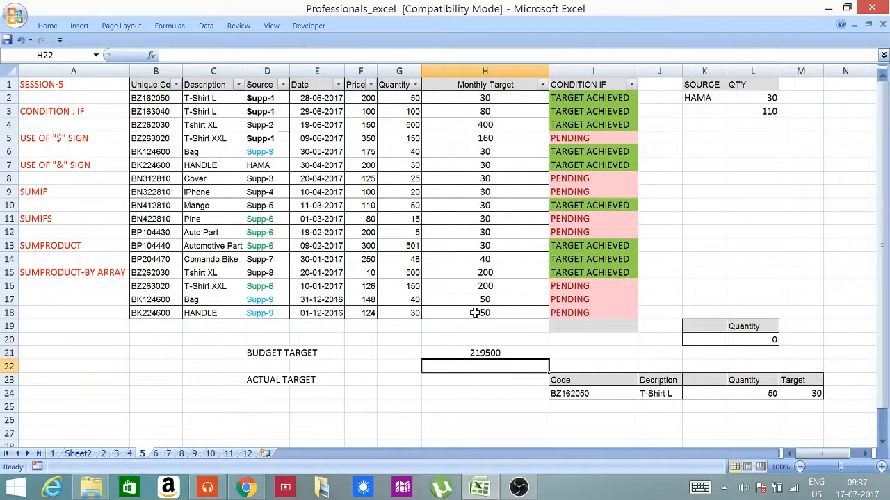
- Check the SUMPRODUCT formula in H21 by running its calculation through Evaluate Formula
{"action": "left_click", "coordinate": [463, 353]}
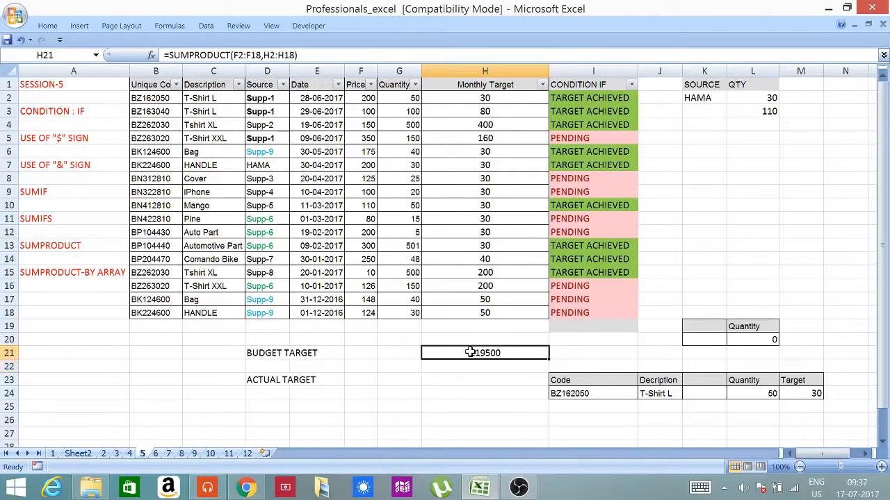
{"action": "left_click", "coordinate": [170, 26]}
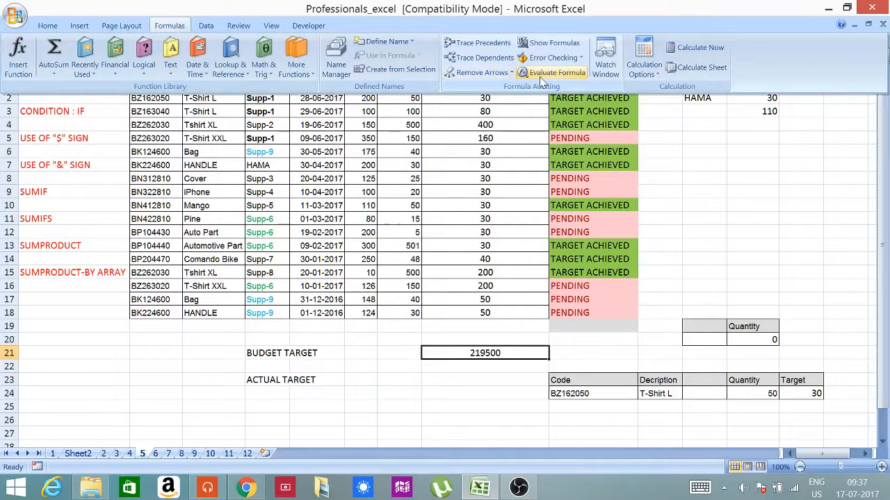
{"action": "left_click", "coordinate": [552, 72]}
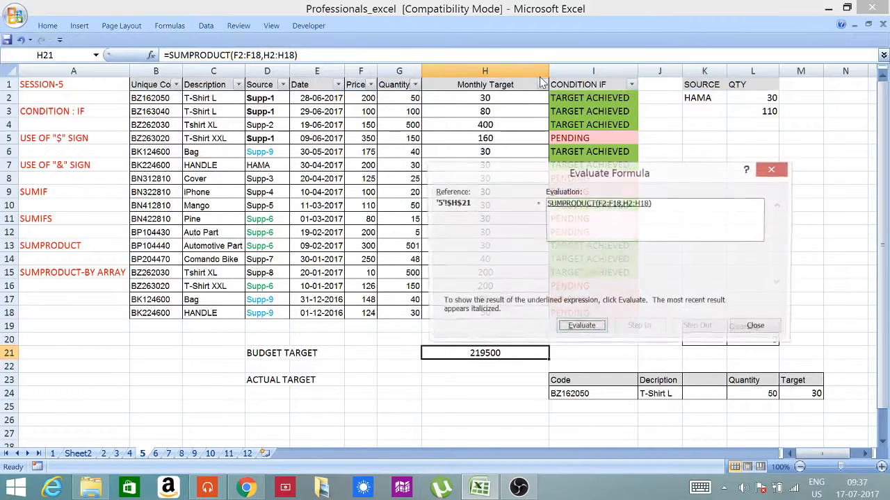
{"action": "left_click", "coordinate": [579, 330]}
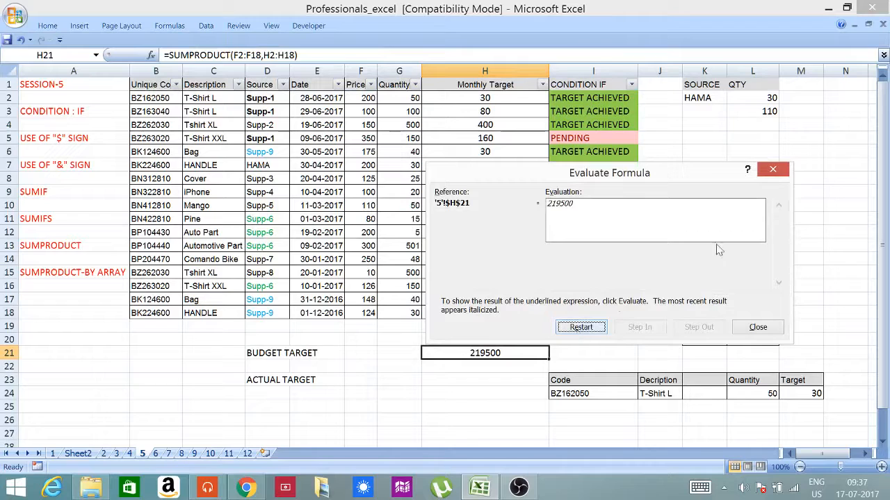
{"action": "left_click", "coordinate": [772, 169]}
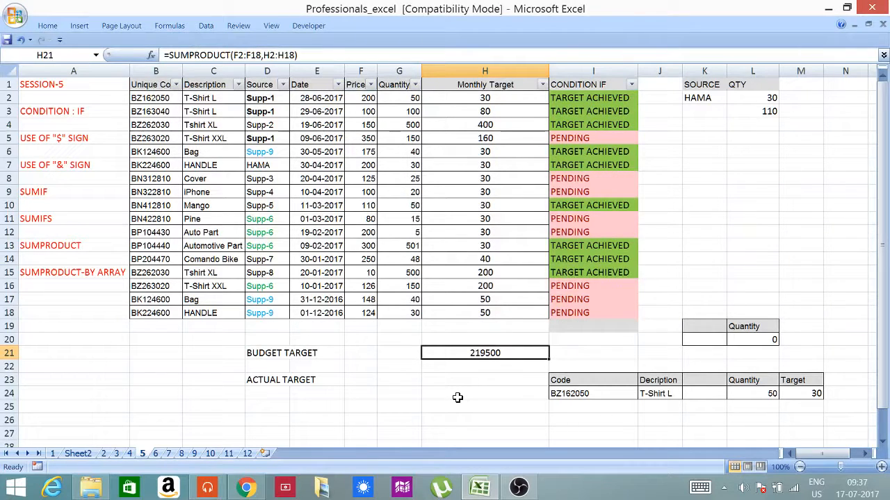
- Try to calculate the actual target in H23 with a SUMPRODUCT of prices F2:F18 and quantities G2:G18
{"action": "left_click", "coordinate": [497, 377]}
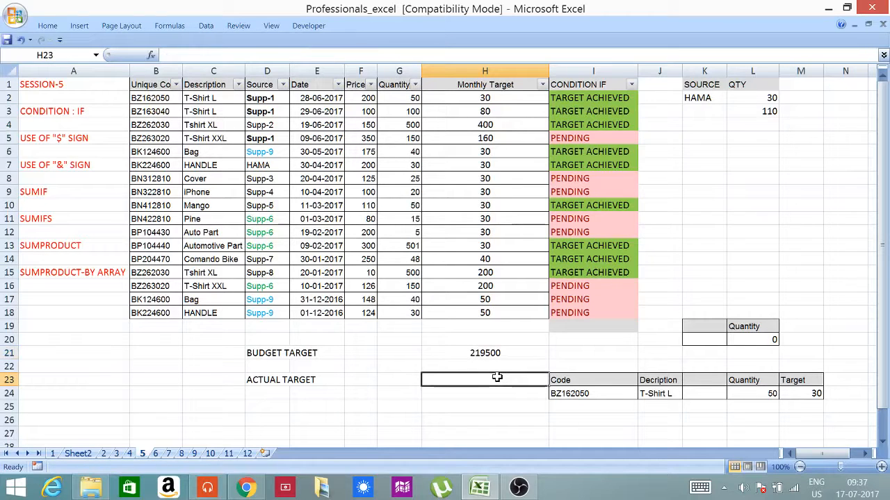
{"action": "type", "text": "="}
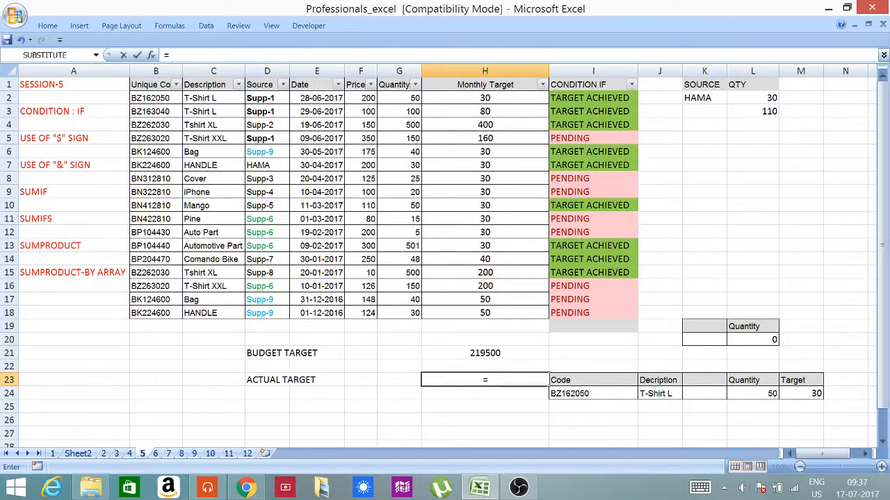
{"action": "type", "text": "SUM"}
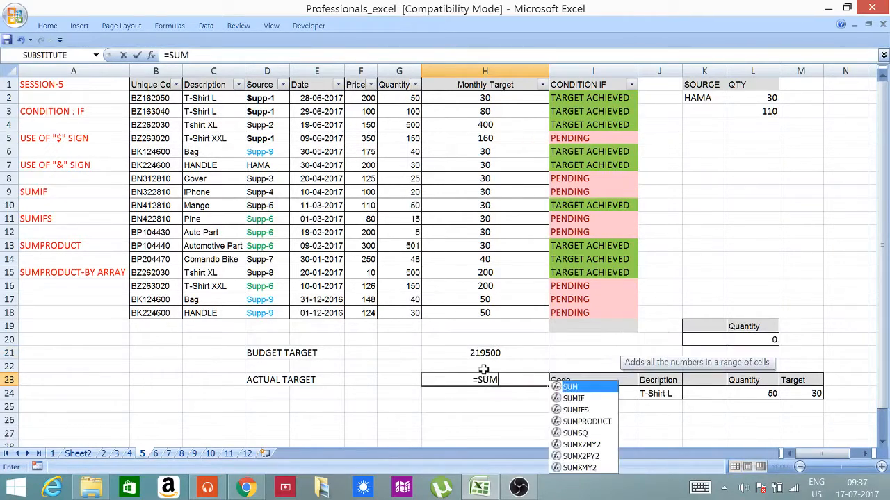
{"action": "type", "text": "PRODUCT"}
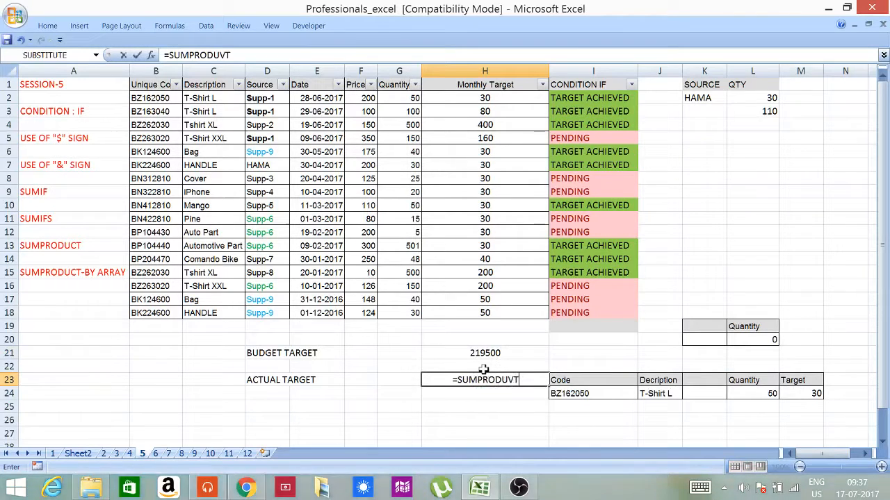
{"action": "key", "text": "BackSpace"}
{"action": "key", "text": "BackSpace"}
{"action": "key", "text": "BackSpace"}
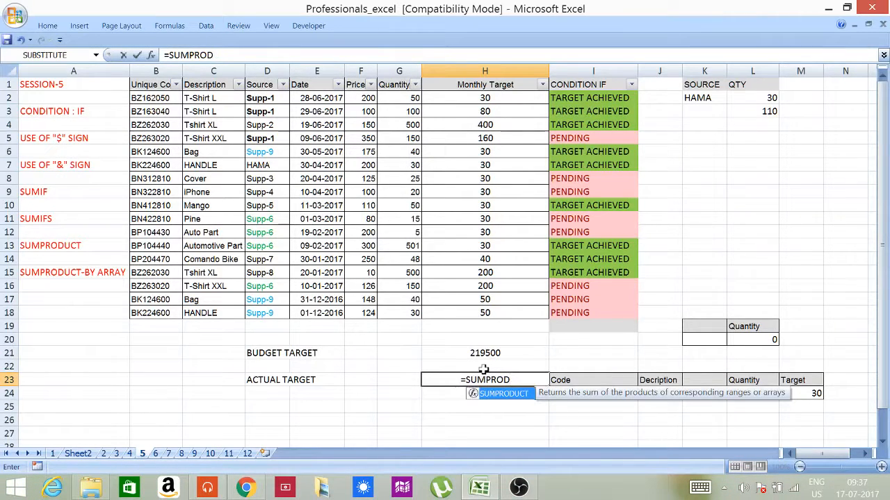
{"action": "type", "text": "CT("}
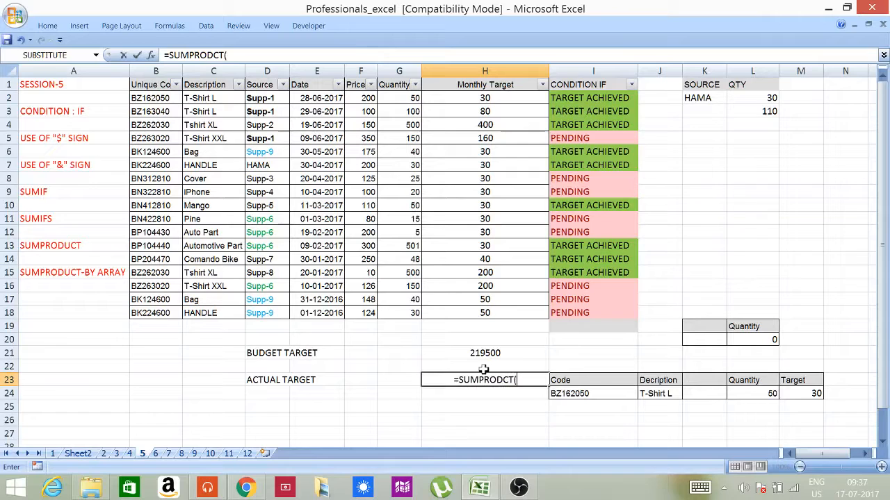
{"action": "left_click", "coordinate": [366, 98]}
{"action": "left_click_drag", "start_coordinate": [367, 98], "coordinate": [360, 313]}
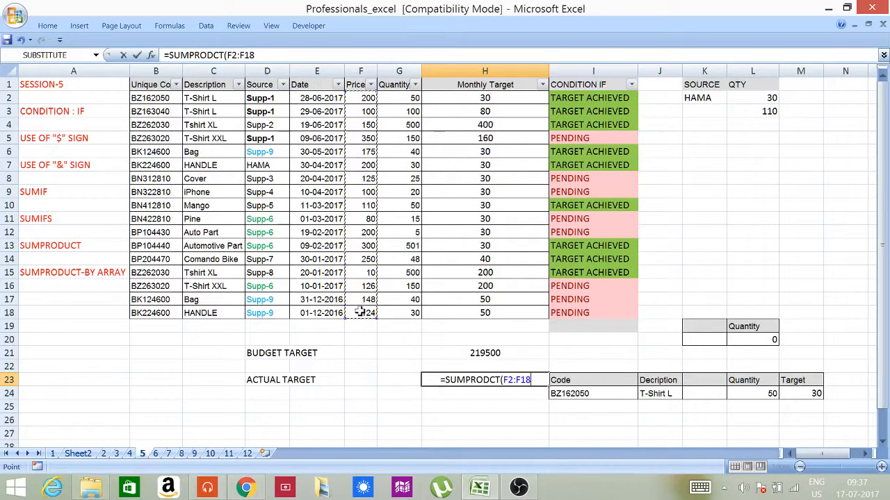
{"action": "type", "text": ","}
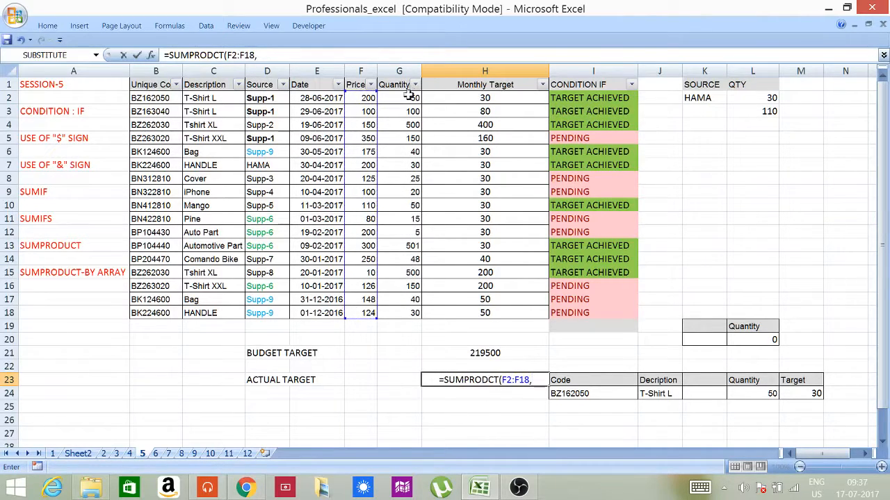
{"action": "left_click_drag", "start_coordinate": [409, 98], "coordinate": [407, 308]}
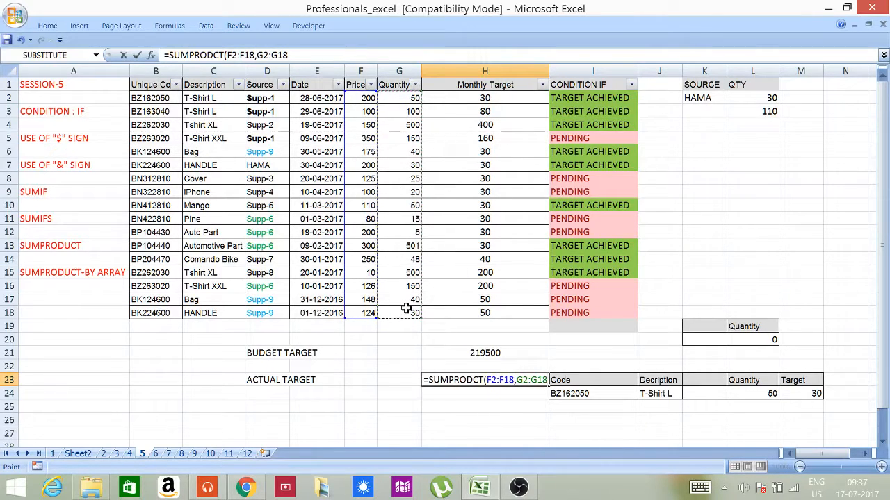
{"action": "type", "text": ")"}
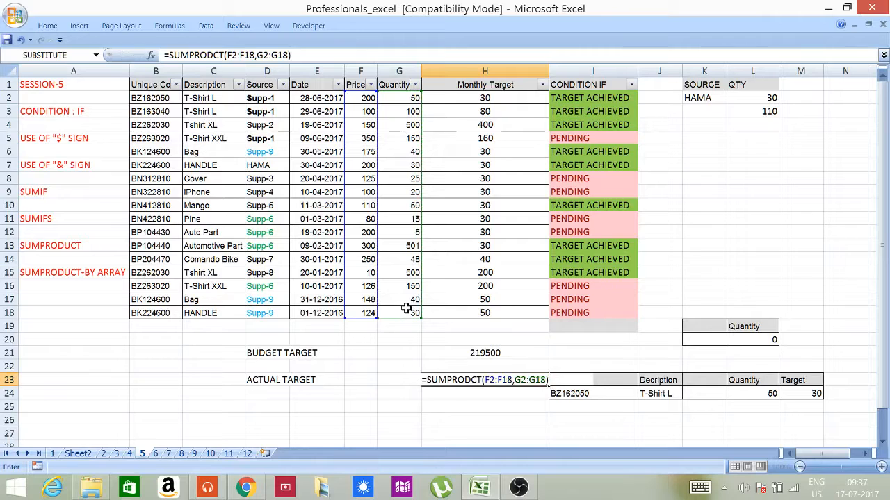
{"action": "key", "text": "Return"}
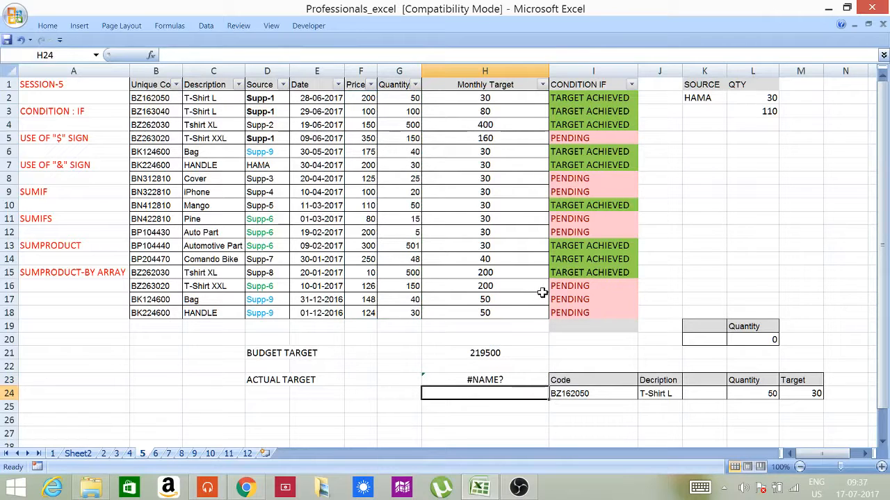
- Replace the misspelled formula in H23 with =SUMPRODUCT(F2:F18,G2:G18) to multiply prices by quantities
{"action": "left_click", "coordinate": [488, 379]}
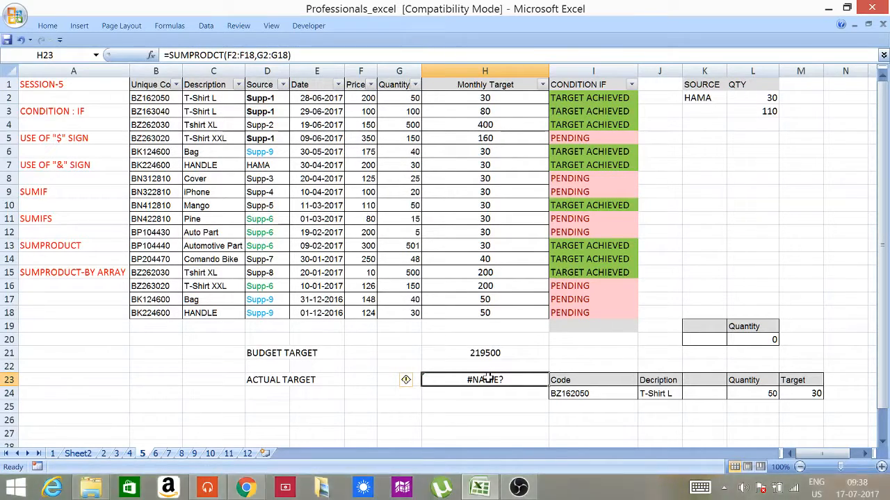
{"action": "key", "text": "BackSpace"}
{"action": "type", "text": "=SU"}
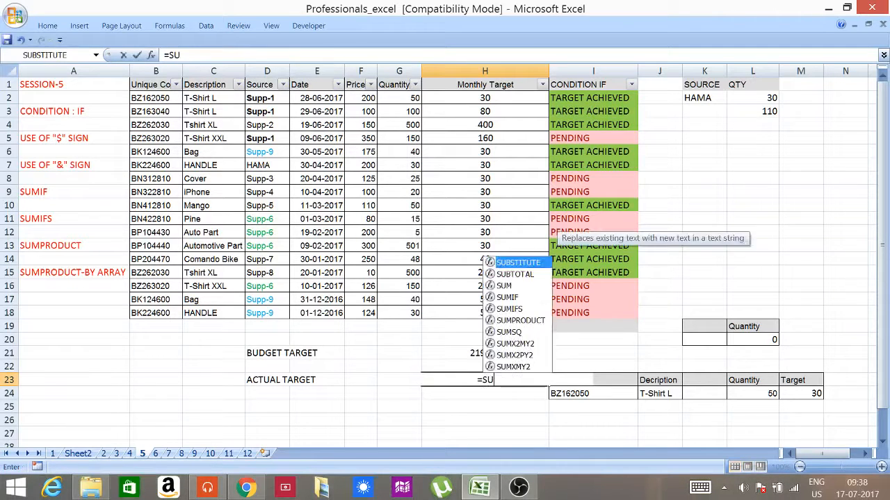
{"action": "type", "text": "MPROD"}
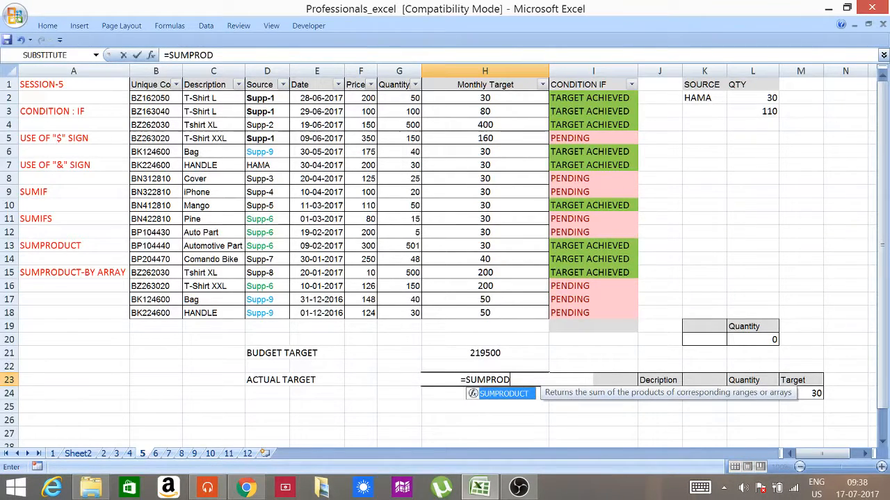
{"action": "type", "text": "UCT"}
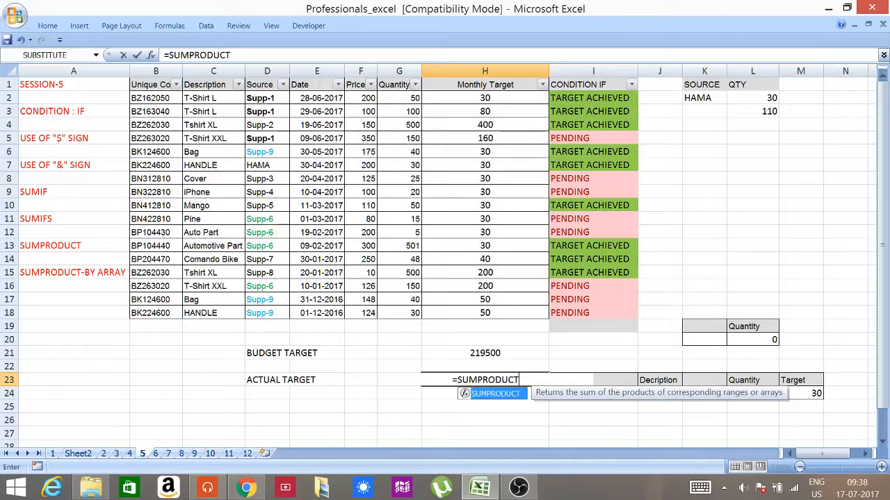
{"action": "type", "text": "("}
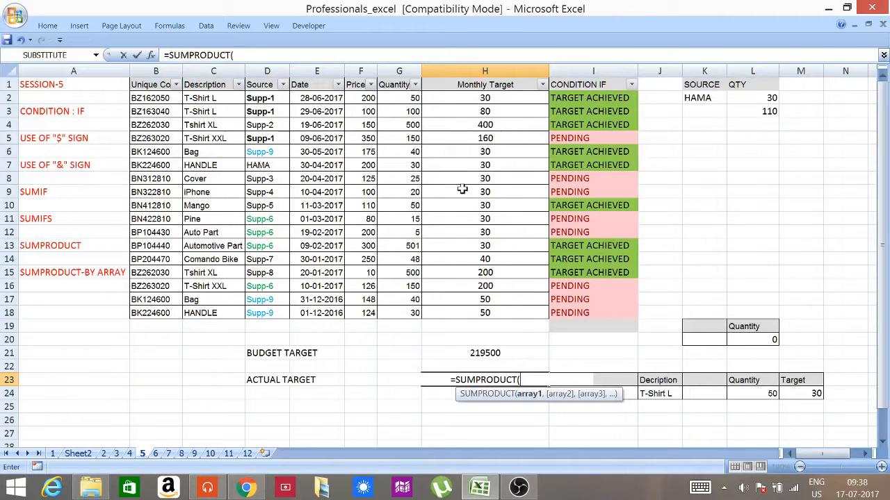
{"action": "left_click_drag", "start_coordinate": [364, 98], "coordinate": [371, 309]}
{"action": "type", "text": ","}
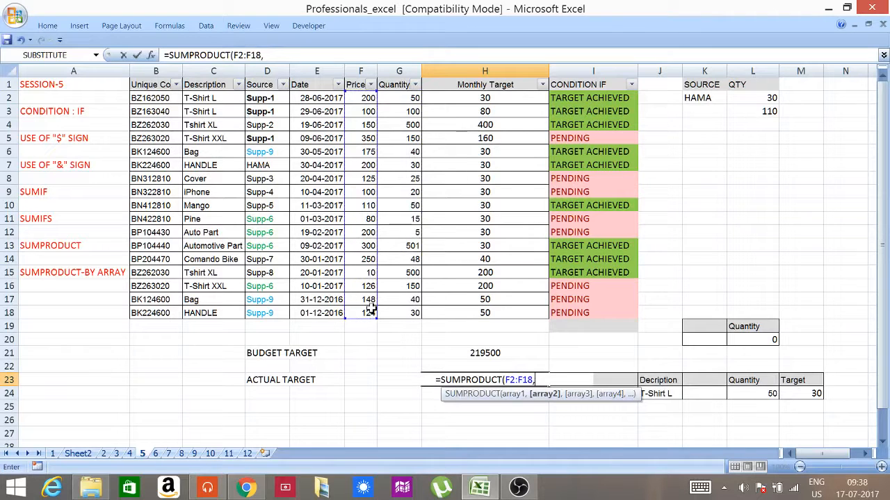
{"action": "left_click", "coordinate": [406, 98]}
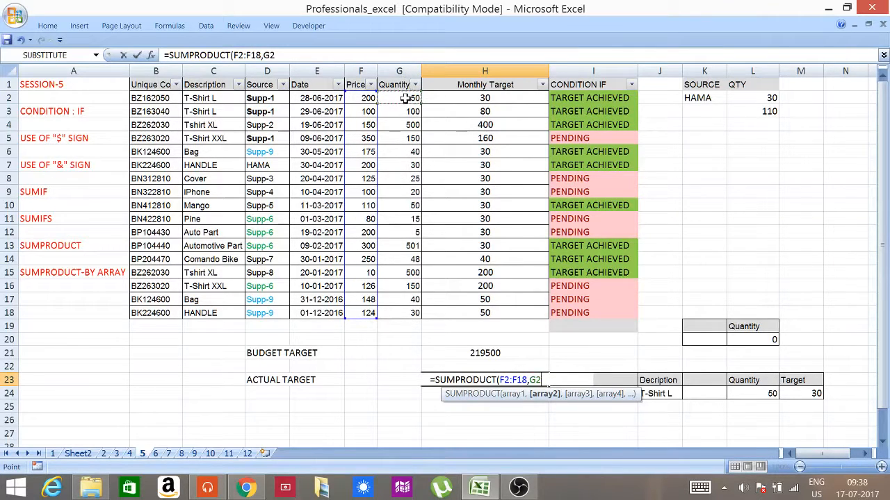
{"action": "key", "text": "shift+Down"}
{"action": "key", "text": "shift+Down"}
{"action": "key", "text": "shift+Down"}
{"action": "key", "text": "shift+Down"}
{"action": "key", "text": "shift+Down"}
{"action": "key", "text": "shift+Down"}
{"action": "key", "text": "shift+Down"}
{"action": "key", "text": "shift+Down"}
{"action": "key", "text": "shift+Down"}
{"action": "key", "text": "shift+Down"}
{"action": "key", "text": "shift+Down"}
{"action": "key", "text": "shift+Down"}
{"action": "key", "text": "shift+Down"}
{"action": "key", "text": "shift+Down"}
{"action": "key", "text": "shift+Down"}
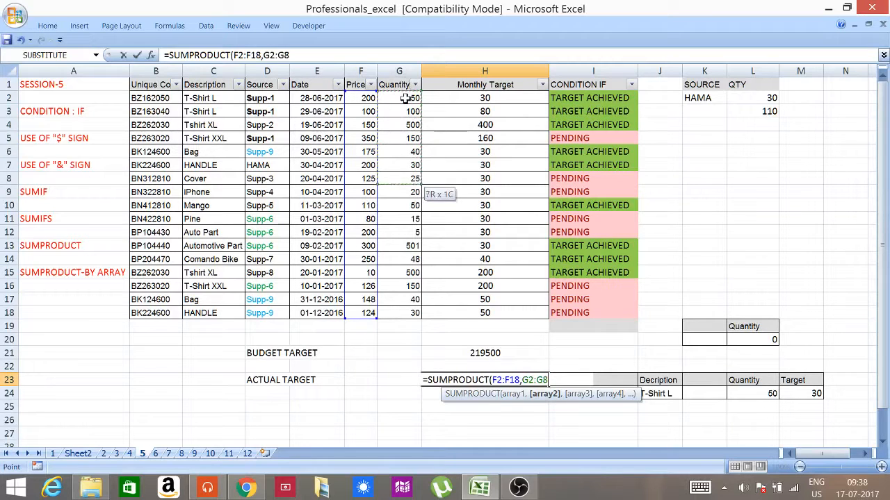
{"action": "key", "text": "shift+Down"}
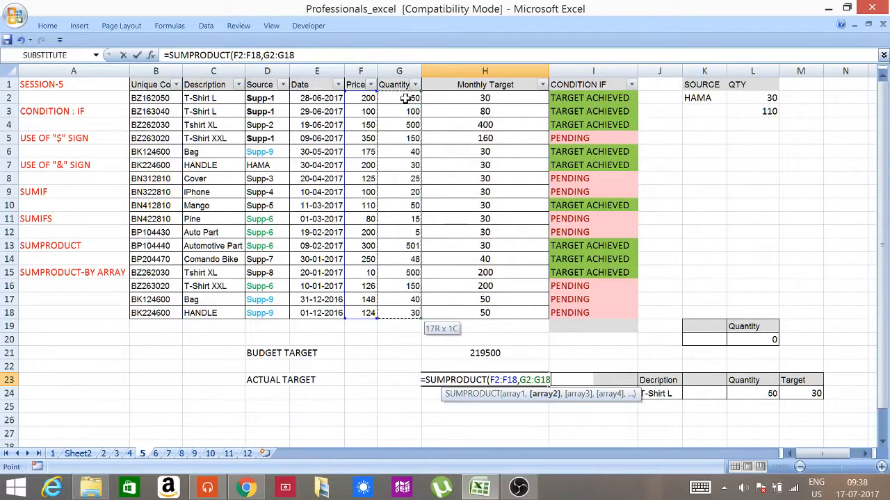
{"action": "type", "text": ")"}
{"action": "key", "text": "Return"}
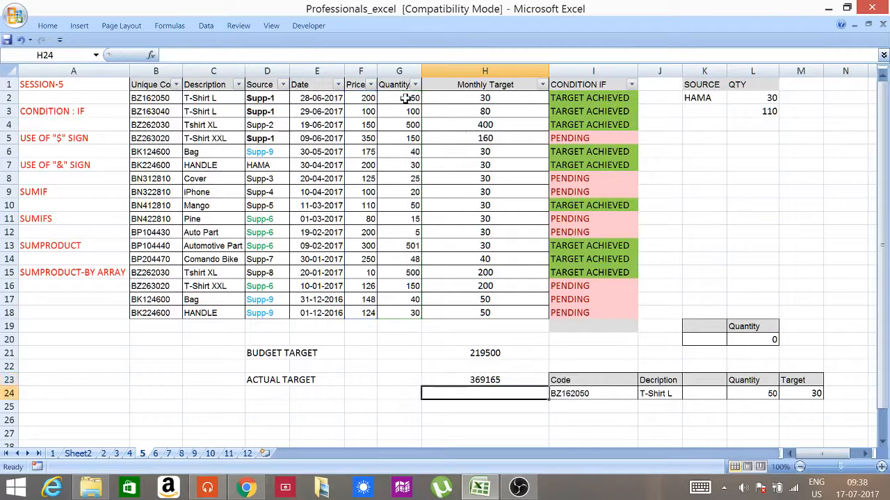
- Enter =H23-H21 in H25 to calculate the difference between the actual and budget targets
{"action": "left_click", "coordinate": [475, 375]}
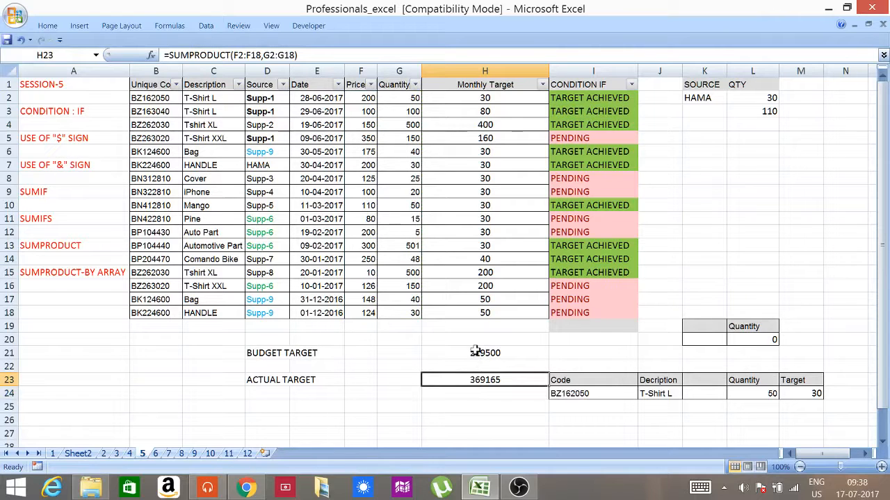
{"action": "left_click", "coordinate": [475, 352]}
{"action": "left_click", "coordinate": [475, 406]}
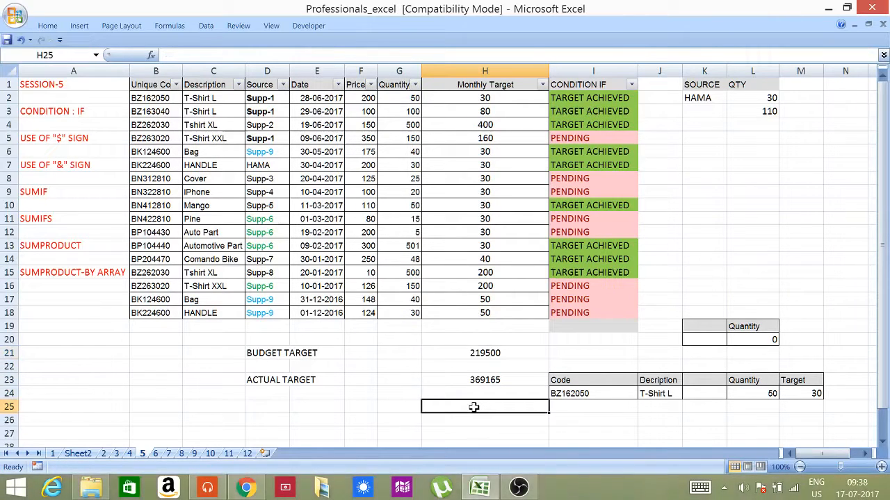
{"action": "type", "text": "="}
{"action": "key", "text": "Up"}
{"action": "key", "text": "Up"}
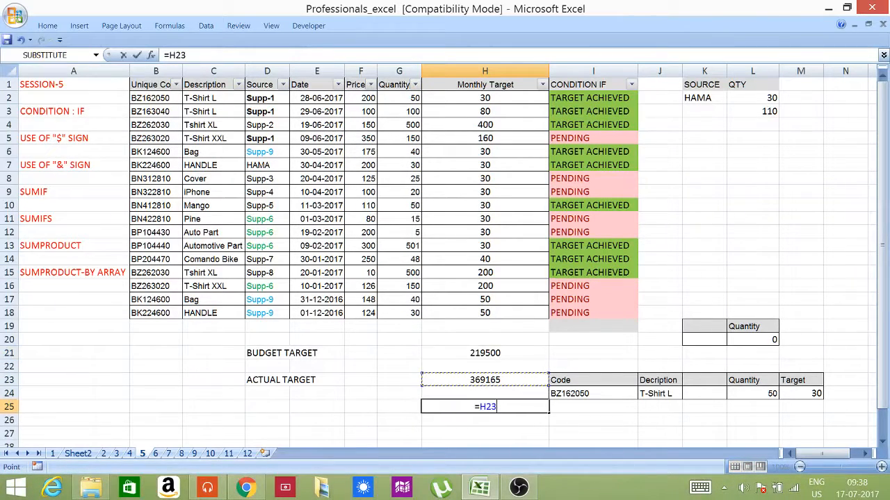
{"action": "type", "text": "-"}
{"action": "key", "text": "Up"}
{"action": "key", "text": "Up"}
{"action": "key", "text": "Up"}
{"action": "key", "text": "Up"}
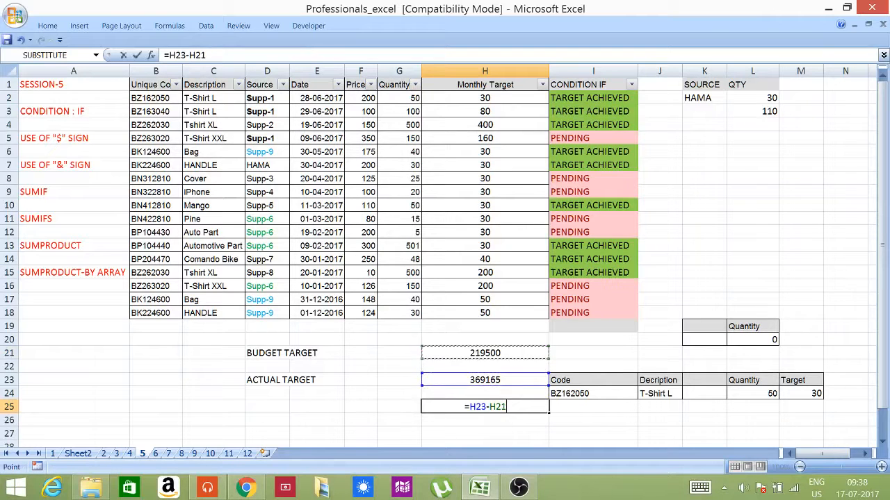
{"action": "key", "text": "Return"}
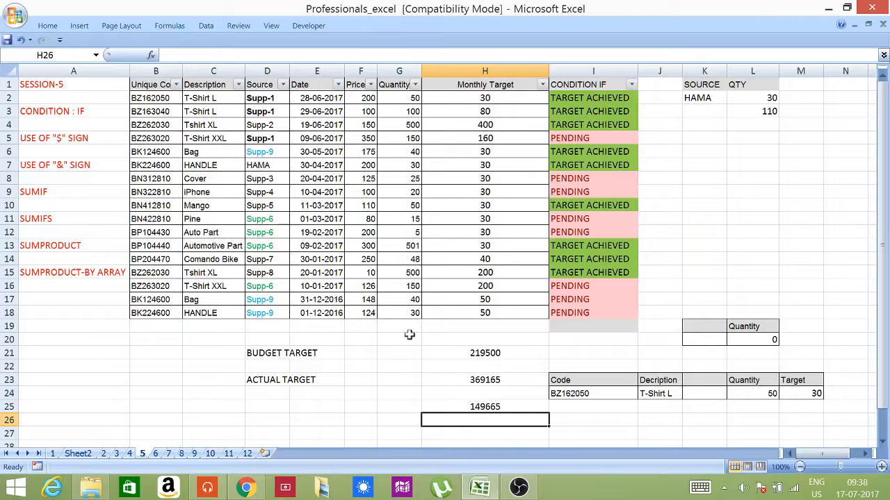
- Start a formula in H24 with the price range in parentheses, as =(F2:F18)
{"action": "mouse_move", "coordinate": [93, 490]}
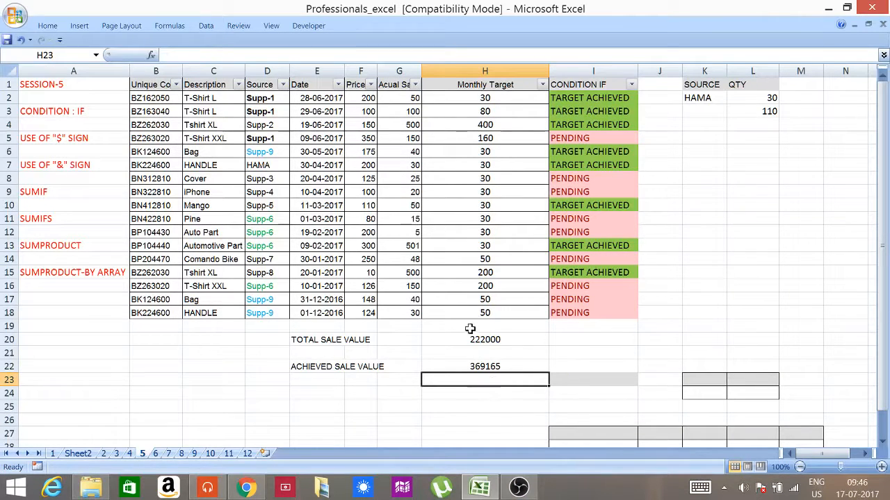
{"action": "left_click", "coordinate": [467, 340]}
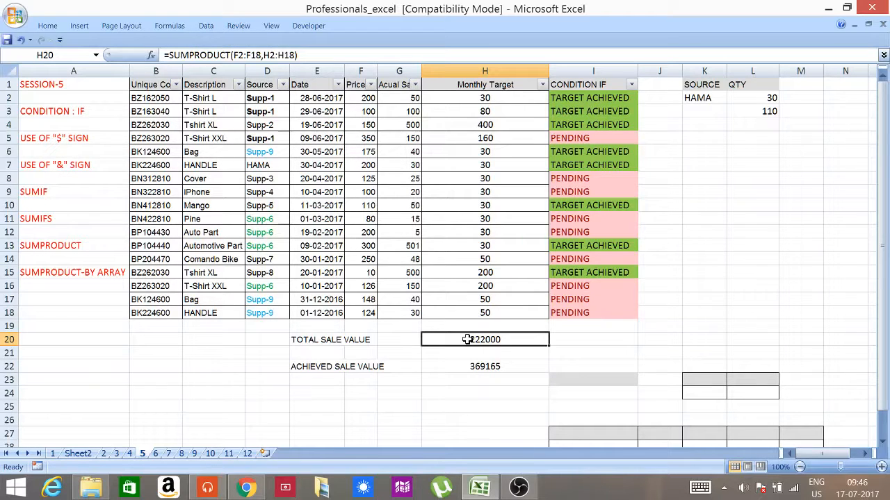
{"action": "left_click", "coordinate": [69, 275]}
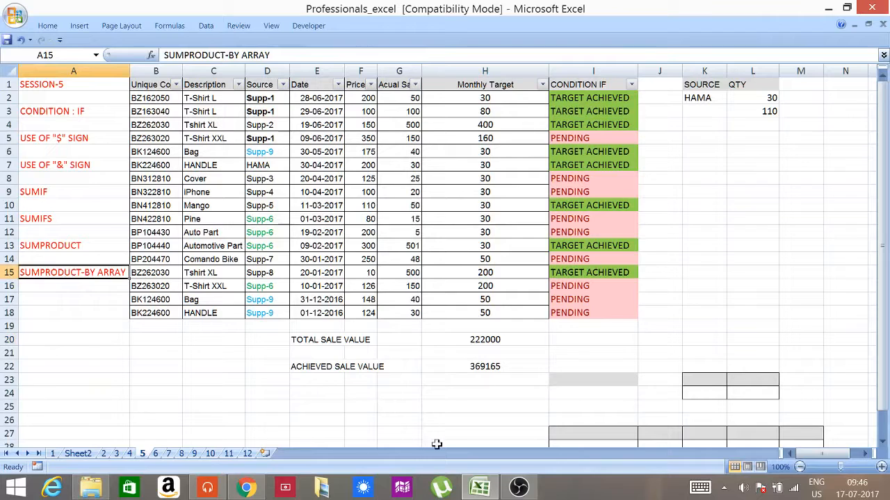
{"action": "left_click", "coordinate": [432, 396]}
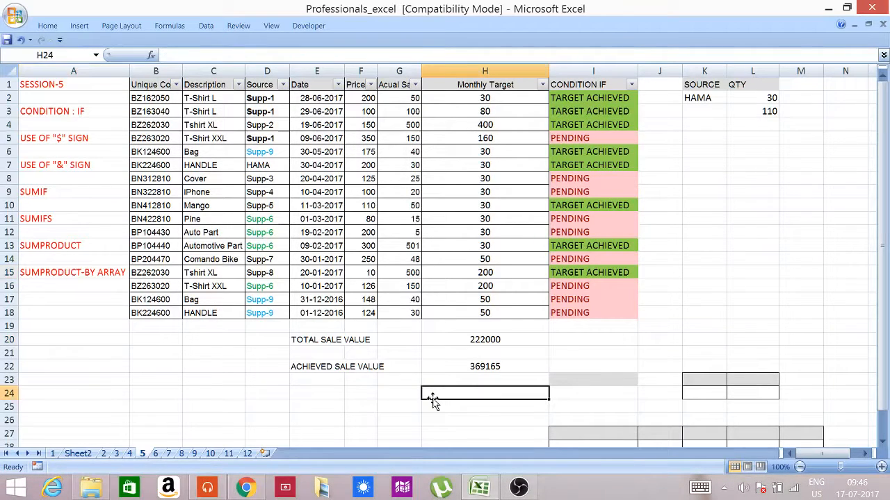
{"action": "type", "text": "="}
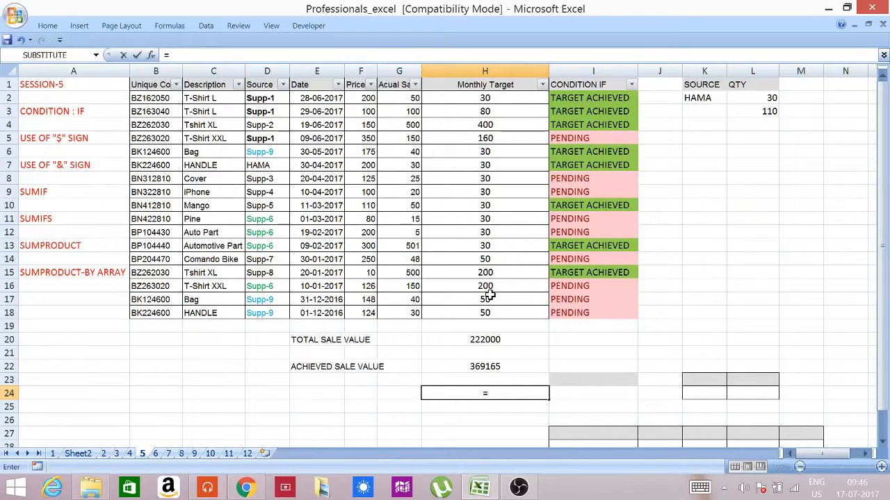
{"action": "left_click_drag", "start_coordinate": [362, 97], "coordinate": [373, 318]}
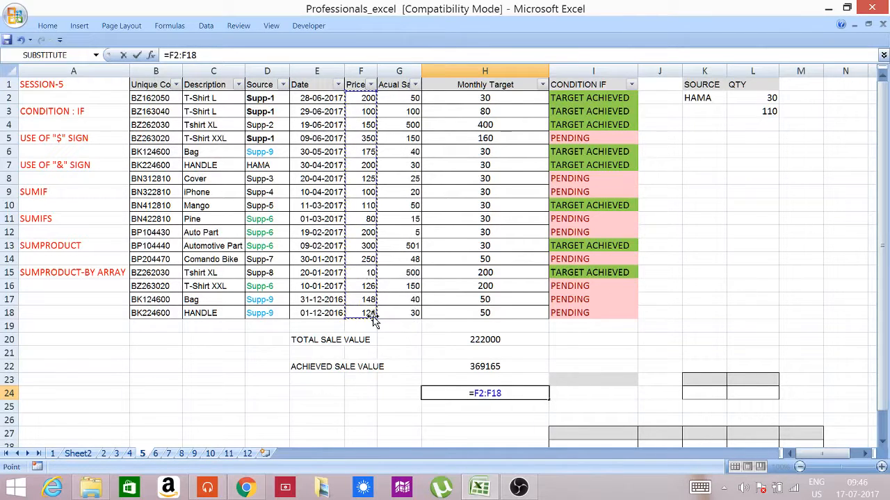
{"action": "type", "text": ","}
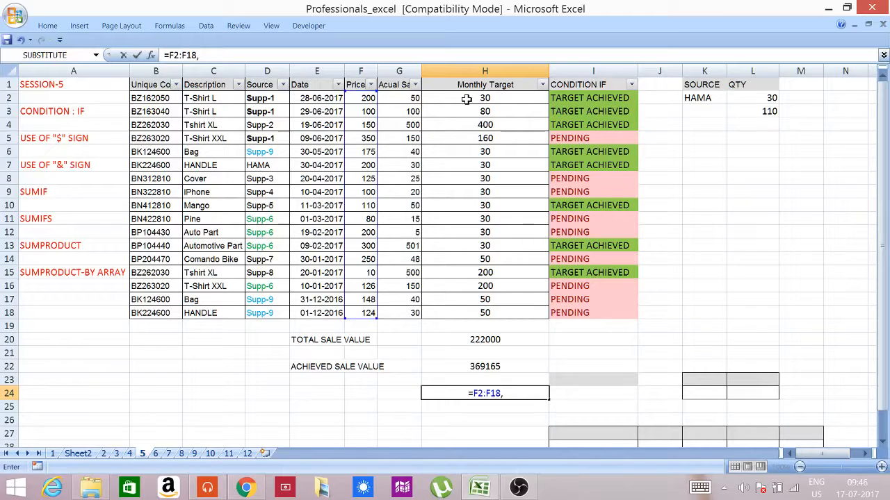
{"action": "key", "text": "BackSpace"}
{"action": "type", "text": ")"}
{"action": "type", "text": "("}
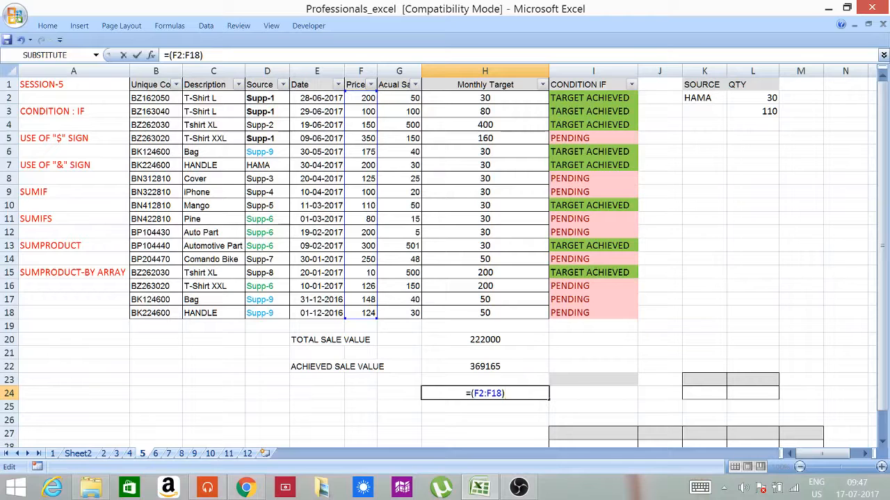
- Extend the H24 formula to multiply the prices by the monthly targets, as =(F2:F18)*(H2:H18)
{"action": "type", "text": "*"}
{"action": "left_click_drag", "start_coordinate": [490, 95], "coordinate": [490, 317]}
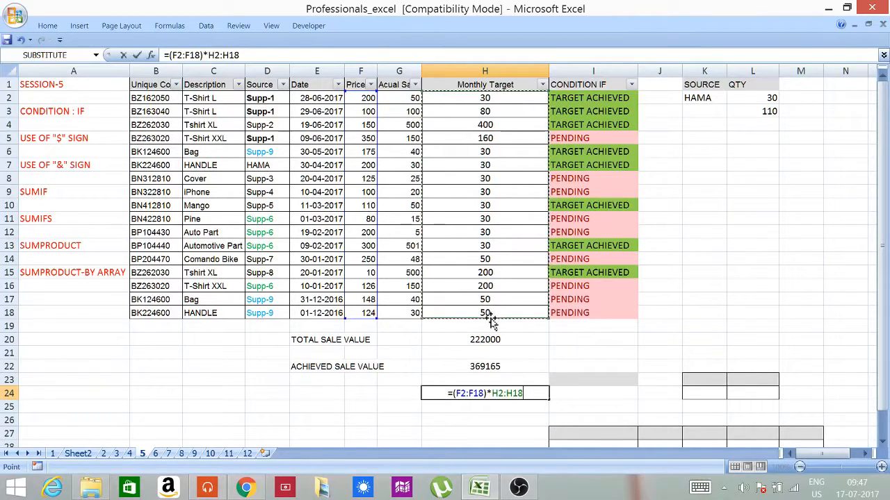
{"action": "type", "text": ")"}
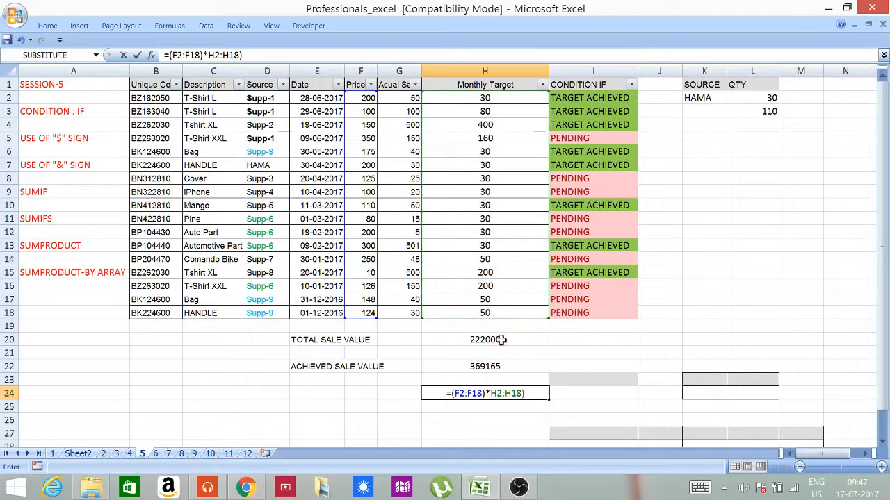
{"action": "left_click", "coordinate": [491, 394]}
{"action": "type", "text": "("}
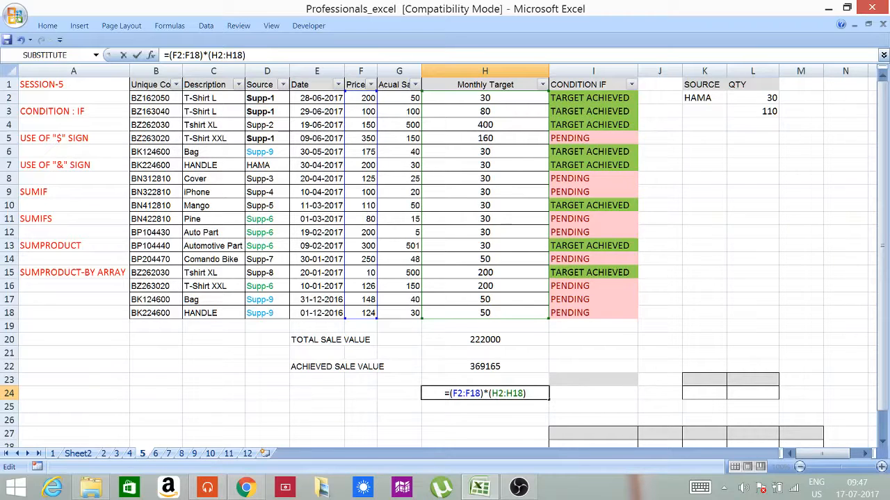
- Wrap the product in H24 in a SUM and enter it as =SUM((F2:F18)*(H2:H18))
{"action": "type", "text": "SUM"}
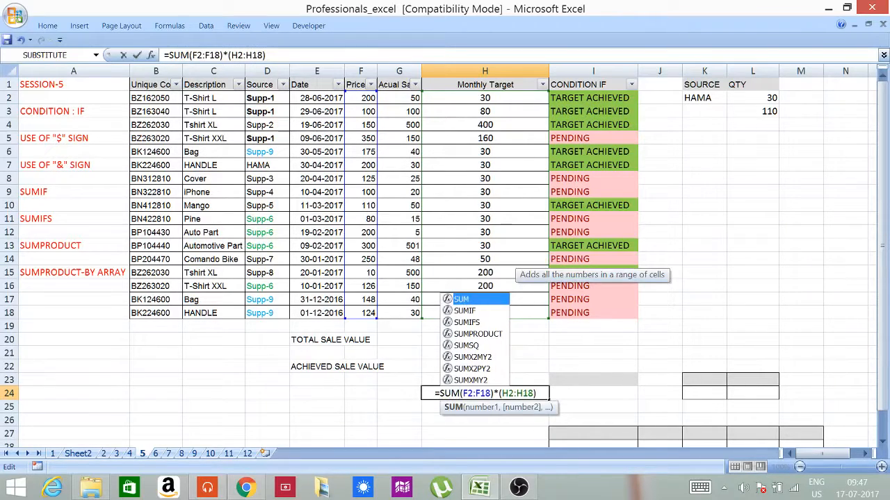
{"action": "type", "text": "("}
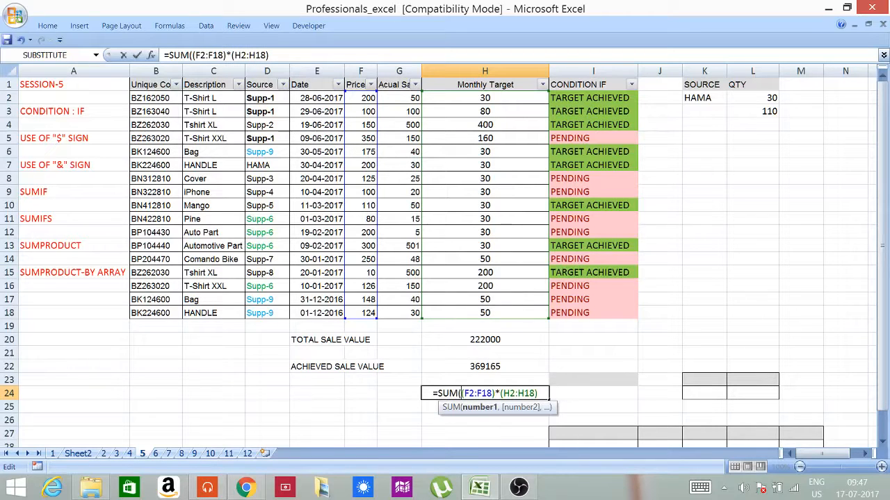
{"action": "type", "text": ")"}
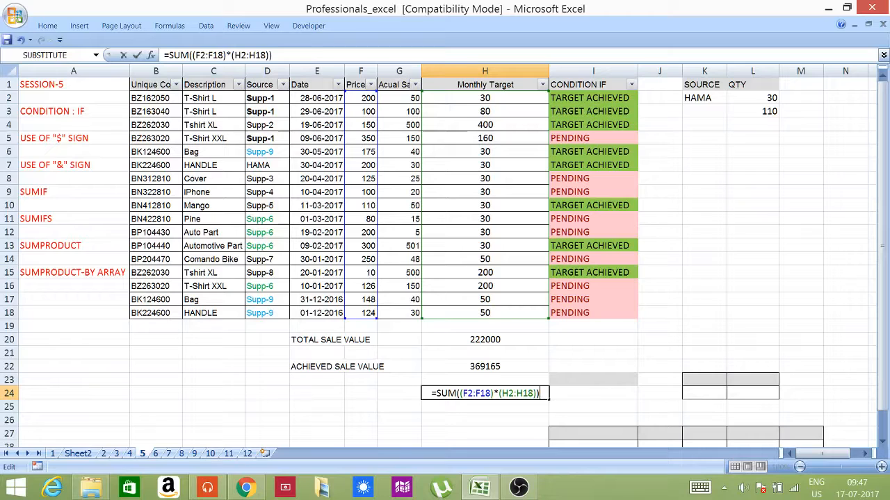
{"action": "key", "text": "Return"}
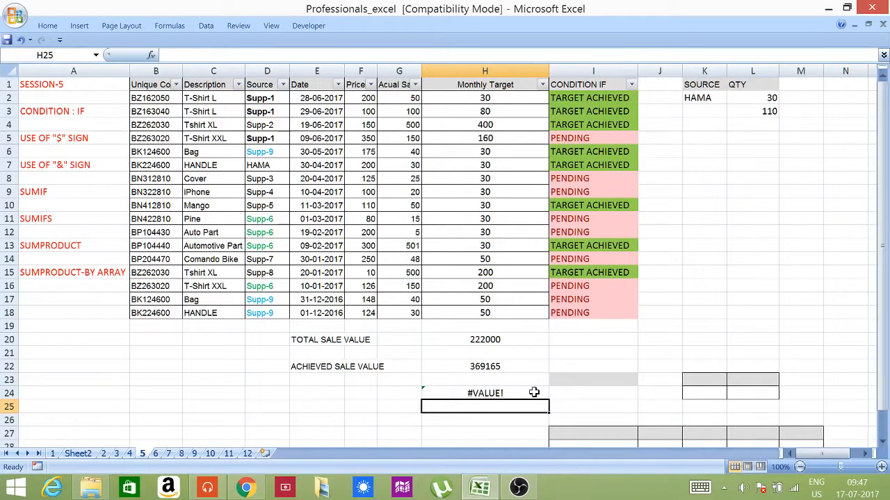
- Convert the SUM formula in H24 into an array formula, {=SUM((F2:F18)*(H2:H18))}
{"action": "left_click", "coordinate": [533, 392]}
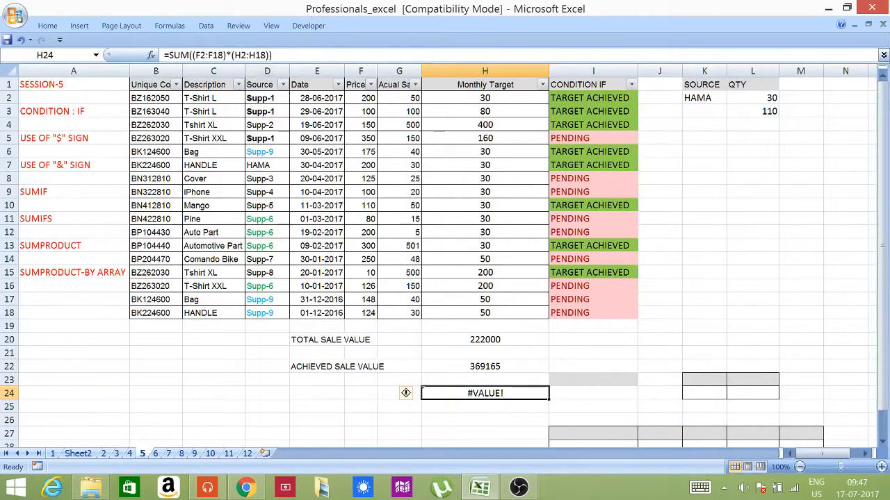
{"action": "left_click_drag", "start_coordinate": [274, 55], "coordinate": [42, 62]}
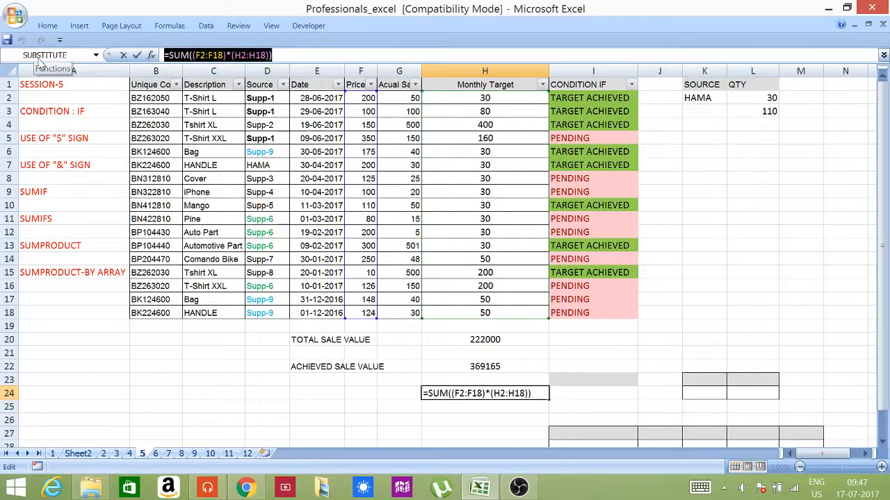
{"action": "key", "text": "ctrl+shift+Return"}
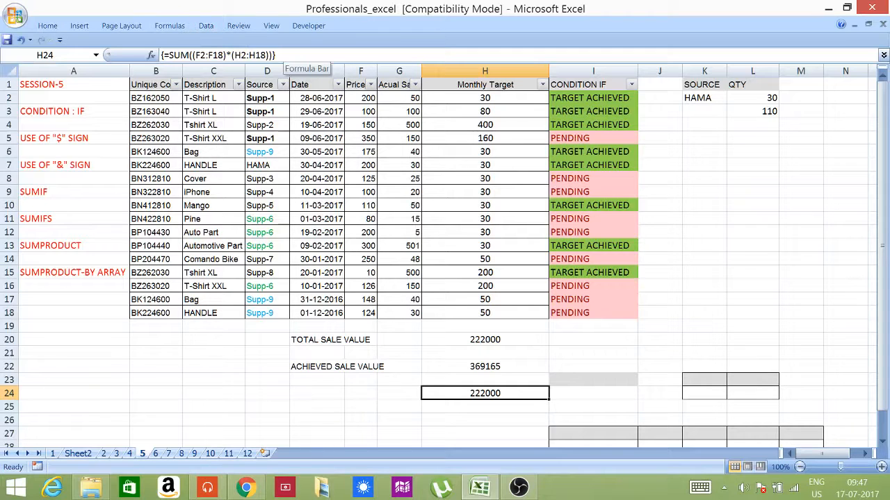
- Reopen the array formula in H24, leave it as a normal formula, and re-enter it as an array formula
{"action": "left_click", "coordinate": [285, 55]}
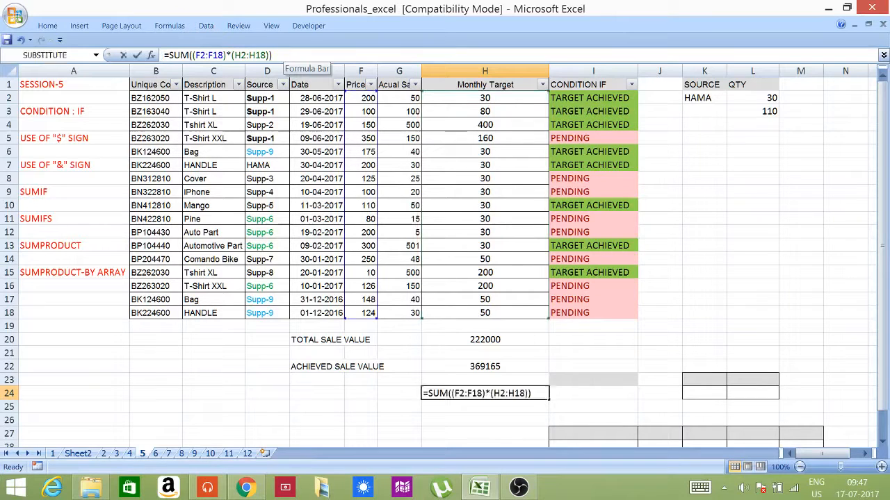
{"action": "left_click", "coordinate": [403, 382]}
{"action": "left_click", "coordinate": [478, 394]}
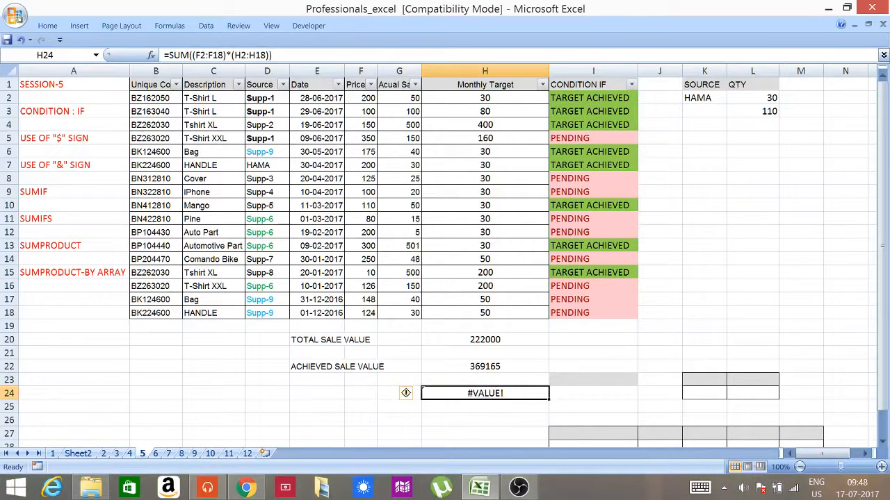
{"action": "left_click_drag", "start_coordinate": [272, 55], "coordinate": [80, 56]}
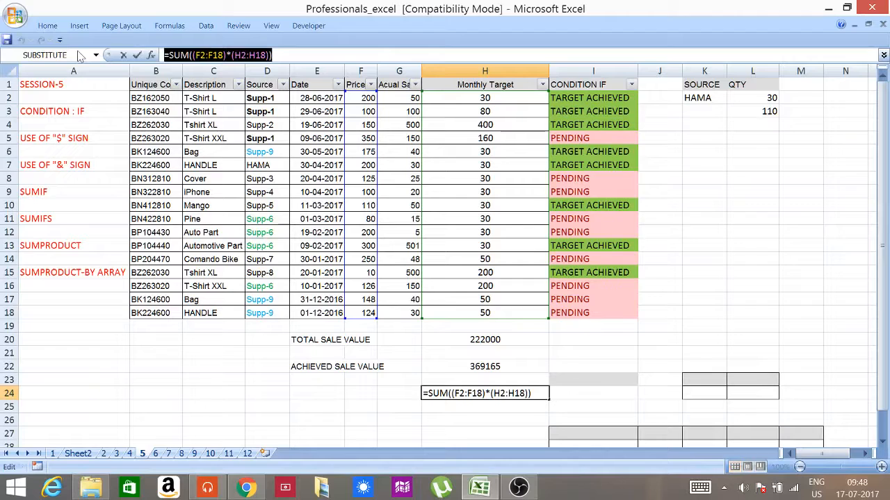
{"action": "key", "text": "ctrl+shift+Return"}
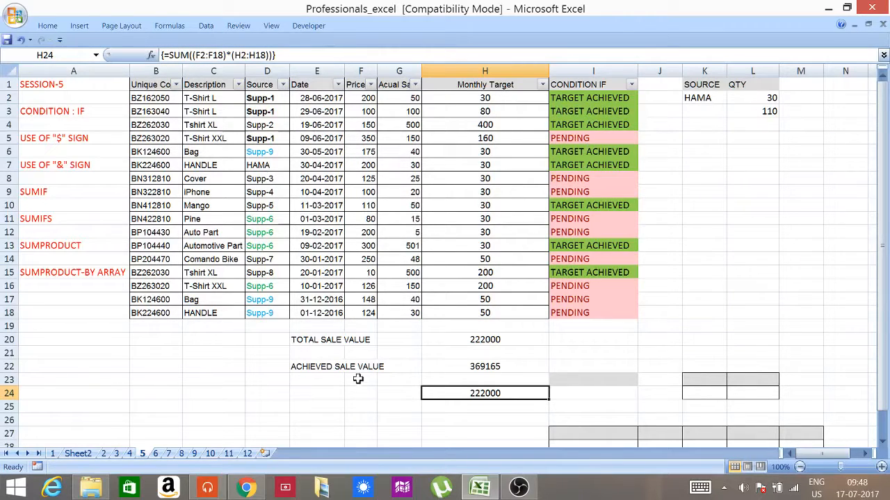
- Label the array calculation by entering CTRL+SFT+ENTR in E24
{"action": "left_click", "coordinate": [328, 390]}
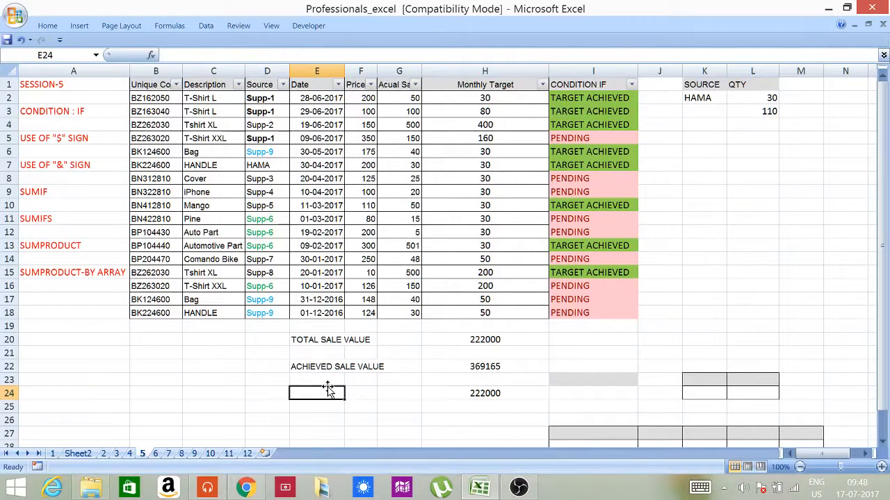
{"action": "type", "text": "CTRL"}
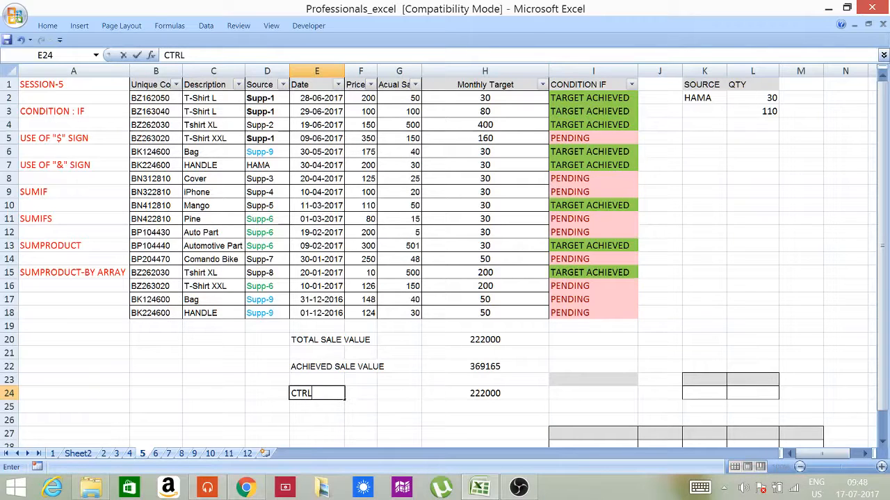
{"action": "type", "text": "+SFT+ENTR"}
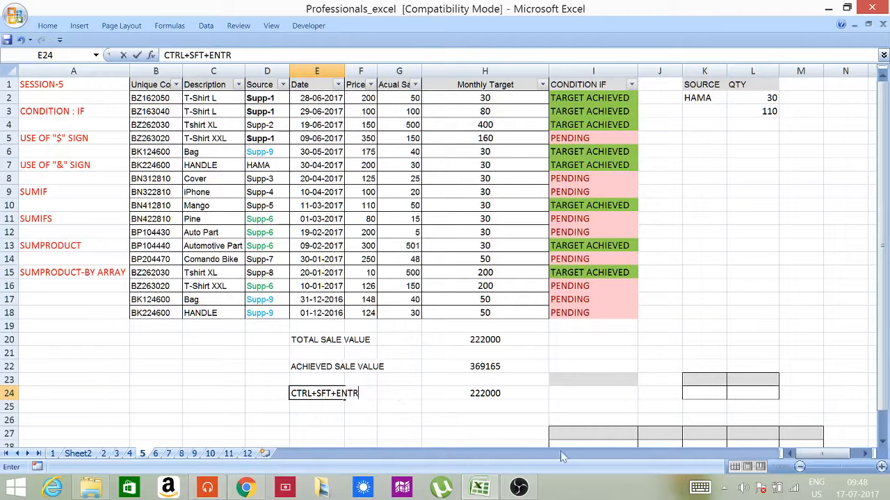
{"action": "key", "text": "ctrl+Return"}
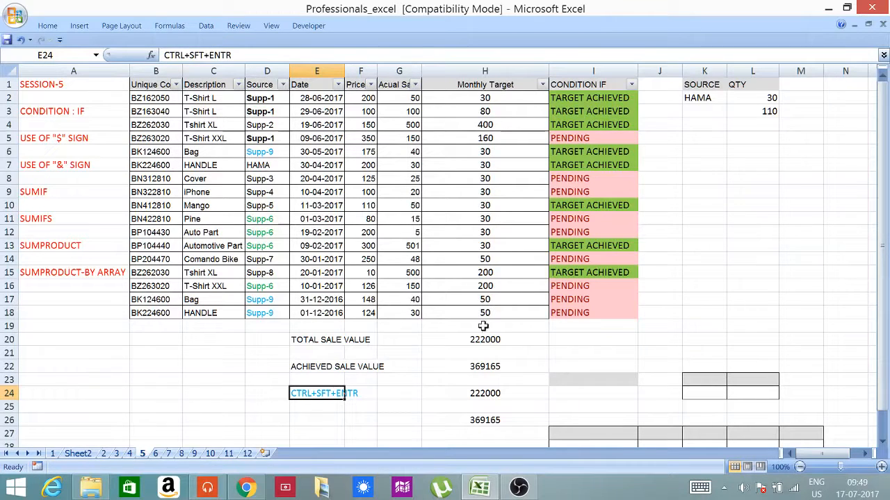
{"action": "left_click", "coordinate": [753, 308]}
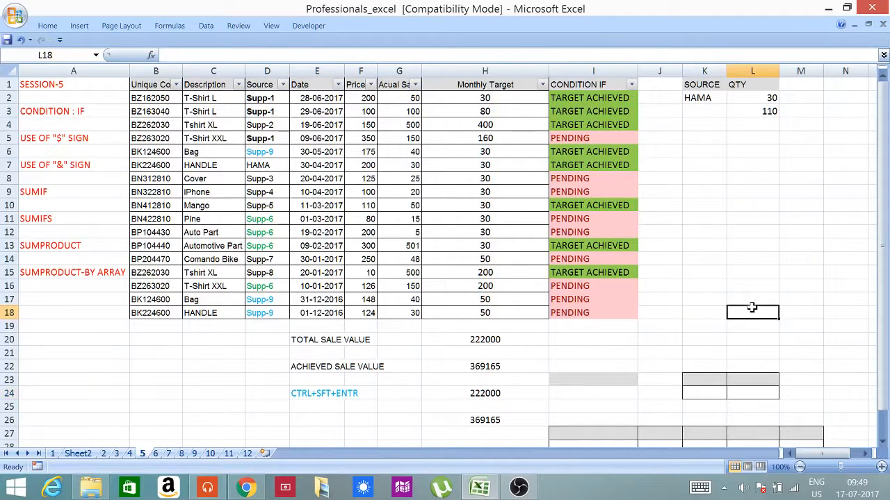